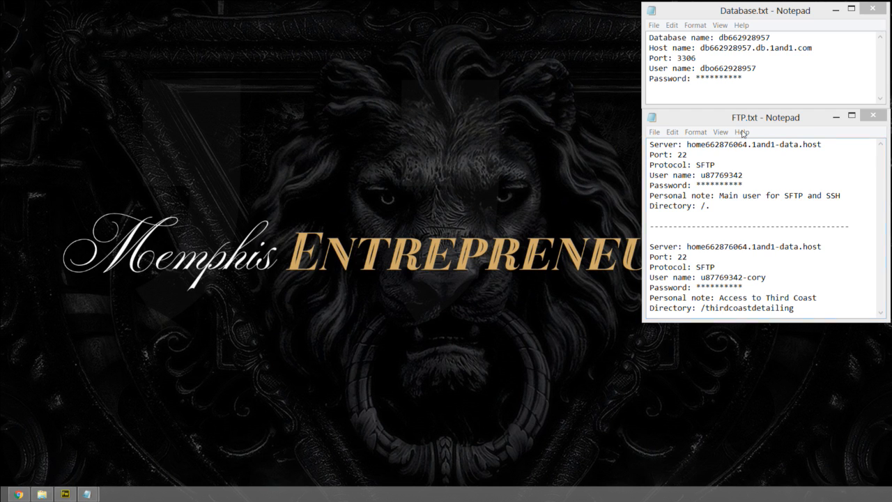
- Close the FTP.txt notes and slightly reduce the height of the Database.txt window
{"action": "left_click", "coordinate": [743, 123]}
{"action": "left_click_drag", "start_coordinate": [744, 122], "coordinate": [743, 111]}
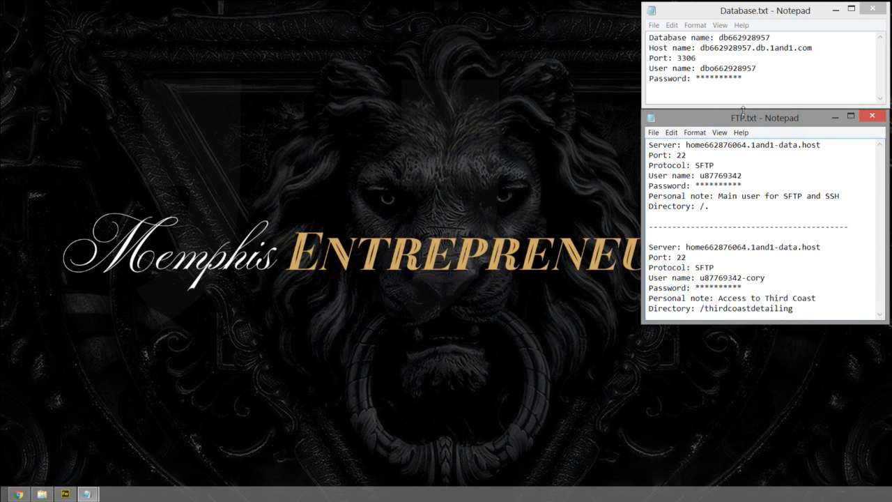
{"action": "left_click", "coordinate": [869, 117]}
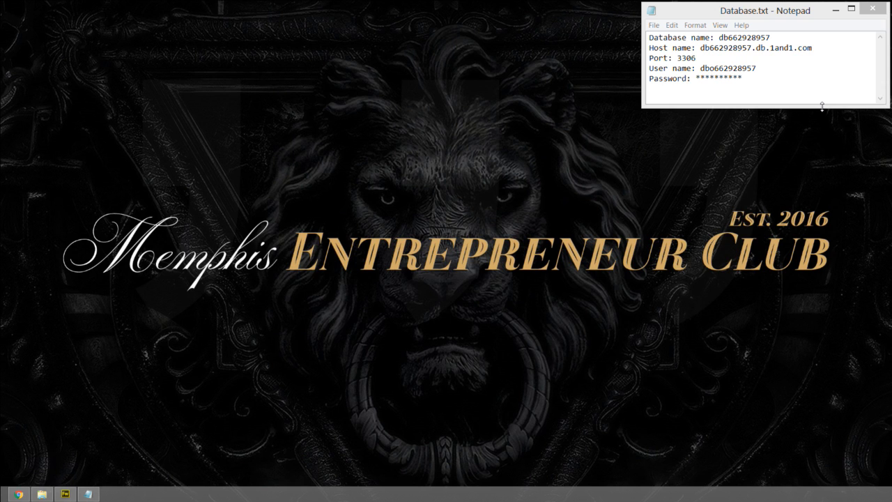
{"action": "mouse_move", "coordinate": [822, 108]}
{"action": "left_mouse_down"}
{"action": "mouse_move", "coordinate": [821, 119]}
{"action": "mouse_move", "coordinate": [819, 102]}
{"action": "left_mouse_up"}
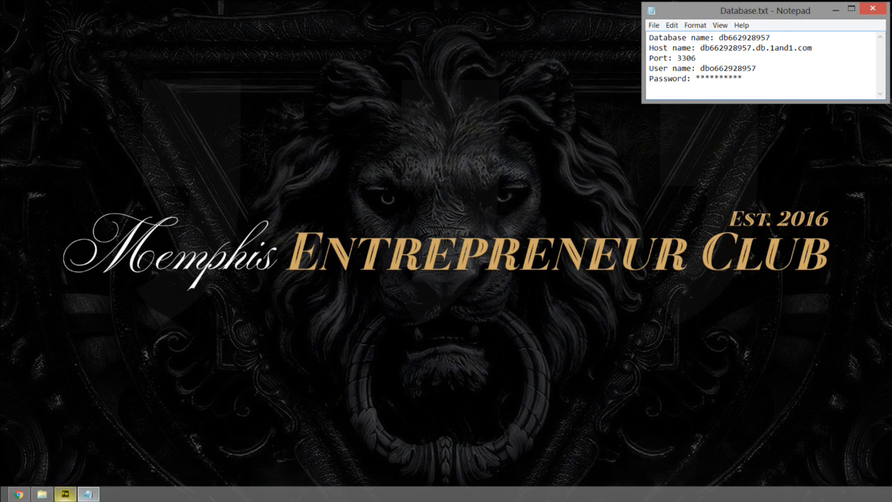
- In File Explorer, open the thirdcoastdetailing folder inside the WordPress folder of Third Coast Detailing Website
{"action": "left_click", "coordinate": [42, 496]}
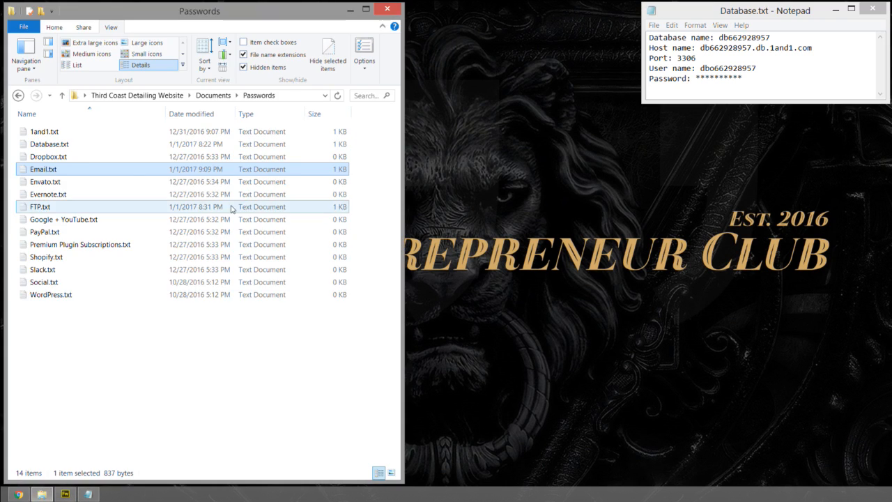
{"action": "mouse_move", "coordinate": [403, 227]}
{"action": "left_mouse_down"}
{"action": "mouse_move", "coordinate": [414, 228]}
{"action": "mouse_move", "coordinate": [392, 229]}
{"action": "mouse_move", "coordinate": [401, 230]}
{"action": "left_mouse_up"}
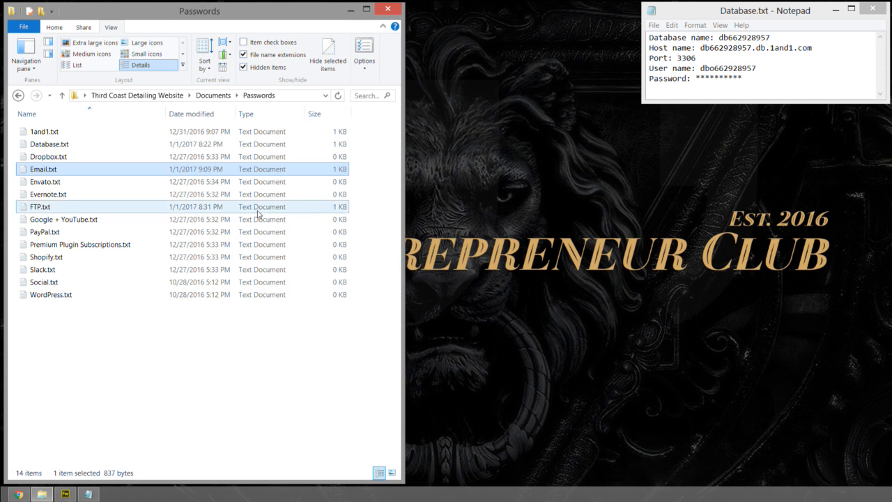
{"action": "left_click", "coordinate": [105, 96]}
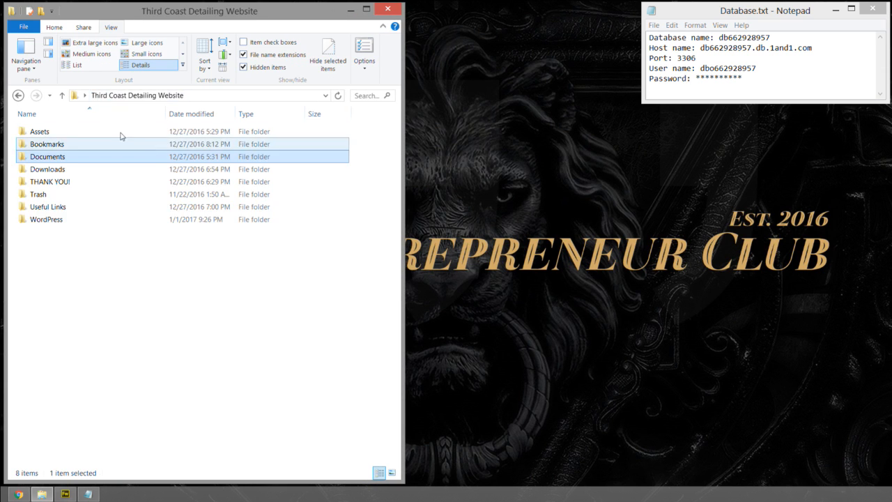
{"action": "left_click", "coordinate": [51, 222]}
{"action": "double_click", "coordinate": [49, 222]}
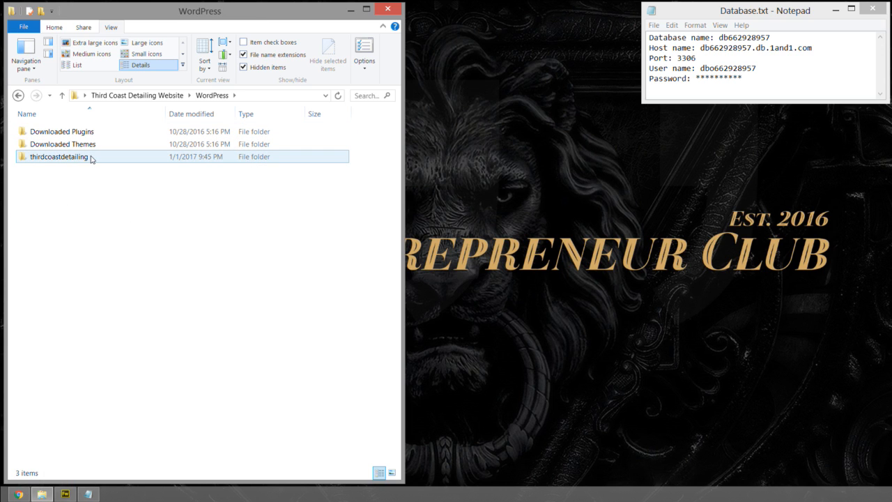
{"action": "double_click", "coordinate": [50, 157]}
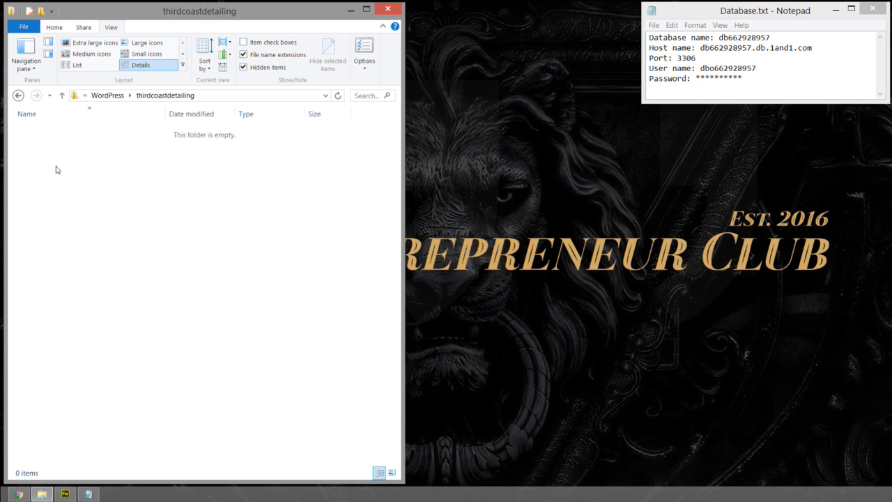
{"action": "left_click_drag", "start_coordinate": [84, 146], "coordinate": [146, 395]}
- Switch to Chrome, load wordpress.org in a new tab and open its Download WordPress page
{"action": "left_click", "coordinate": [19, 494]}
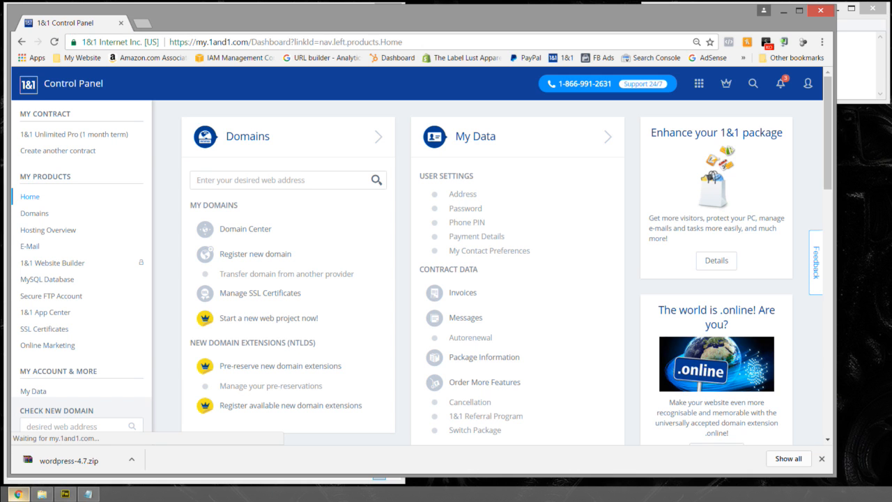
{"action": "left_click", "coordinate": [140, 25]}
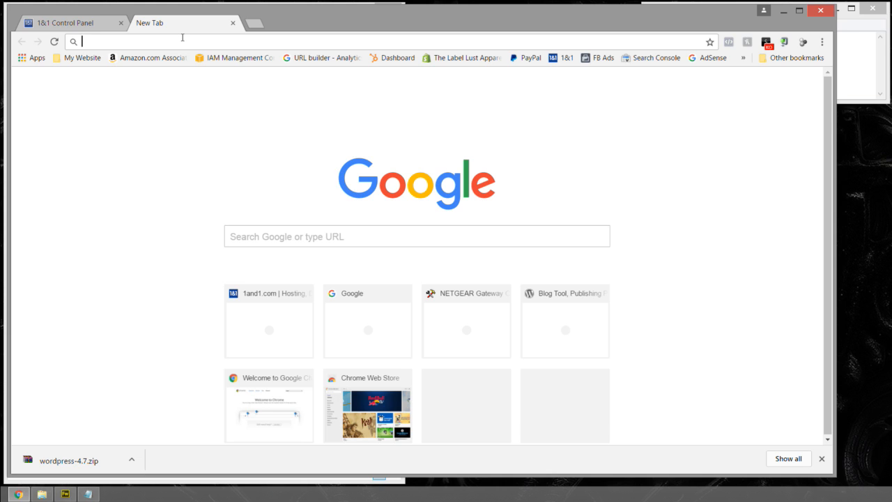
{"action": "type", "text": "wordpres"}
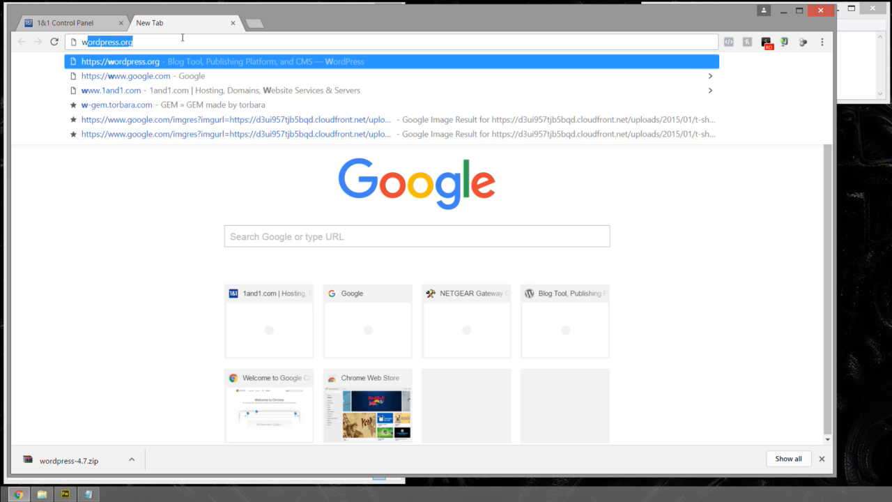
{"action": "type", "text": "s.or"}
{"action": "key", "text": "Return"}
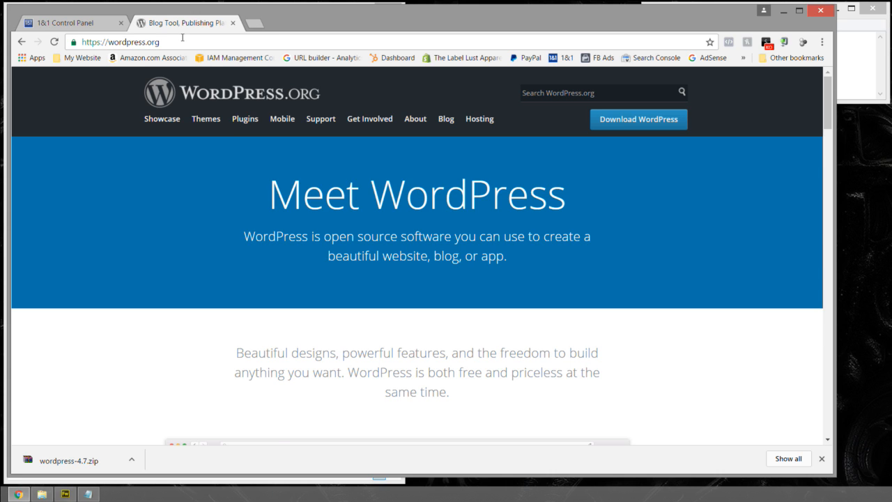
{"action": "left_click", "coordinate": [627, 120]}
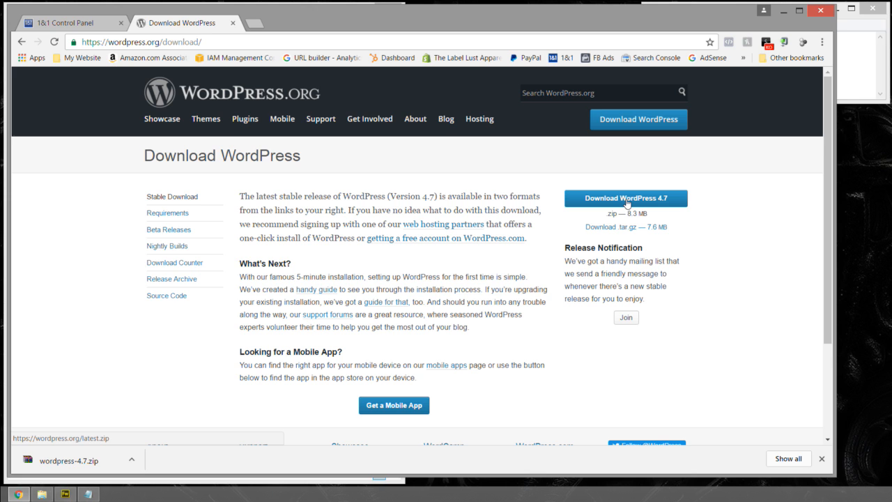
- Save the WordPress 4.7 download as wordpress-4.7.zip in Third Coast Detailing Website > WordPress > thirdcoastdetailing
{"action": "right_click", "coordinate": [627, 203]}
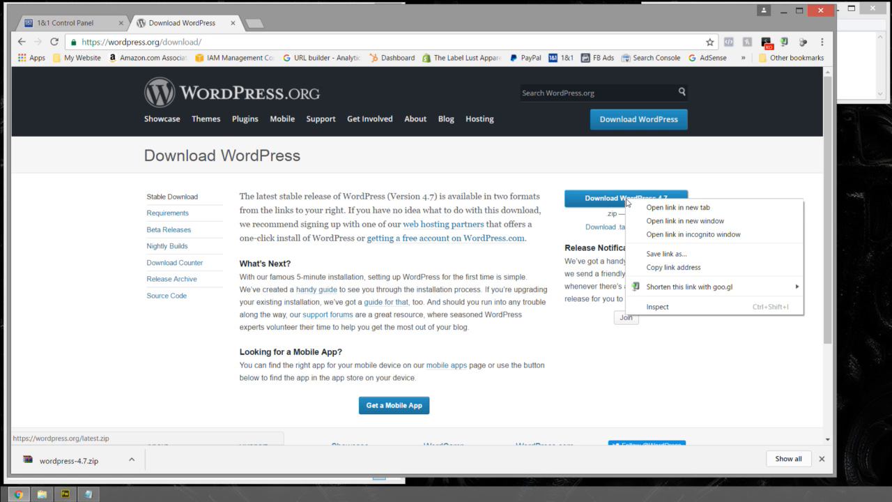
{"action": "left_click", "coordinate": [656, 254]}
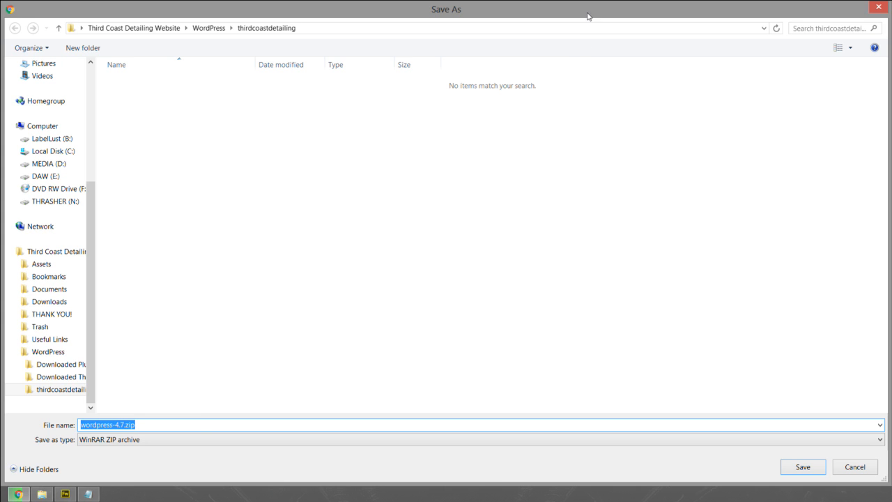
{"action": "mouse_move", "coordinate": [153, 424]}
{"action": "left_mouse_down"}
{"action": "mouse_move", "coordinate": [125, 424]}
{"action": "mouse_move", "coordinate": [152, 425]}
{"action": "left_mouse_up"}
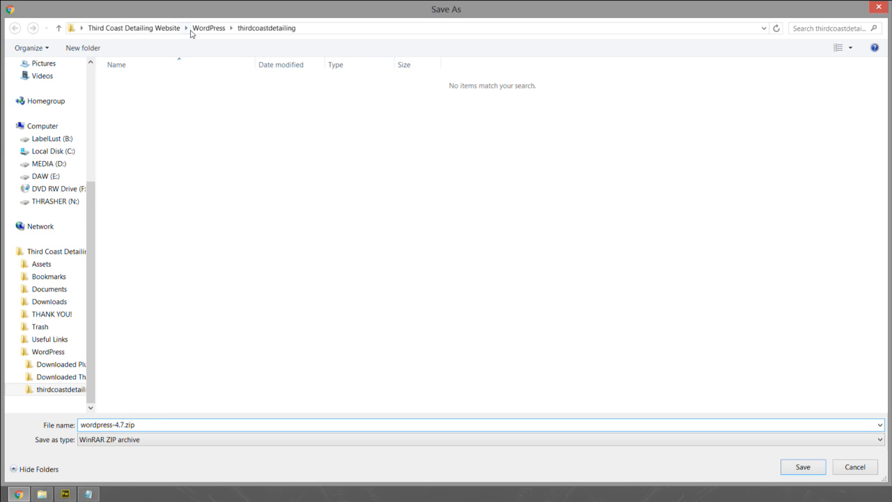
{"action": "left_click", "coordinate": [122, 31]}
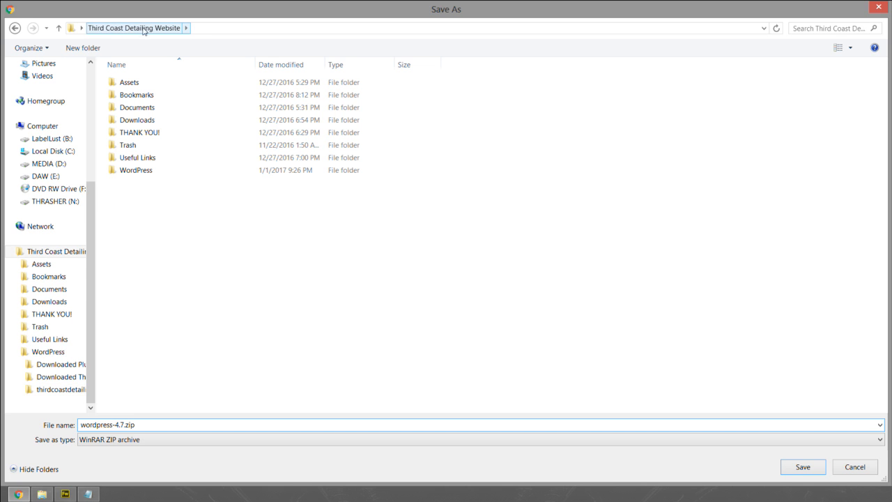
{"action": "double_click", "coordinate": [135, 170]}
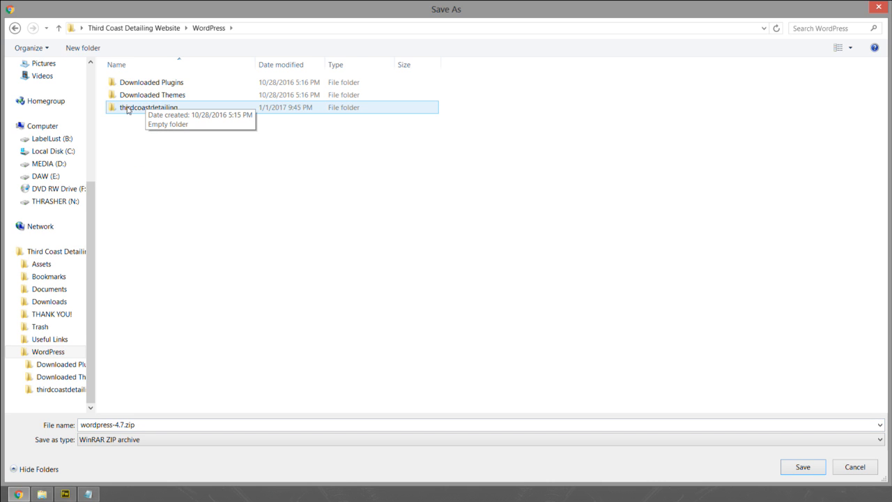
{"action": "double_click", "coordinate": [139, 107]}
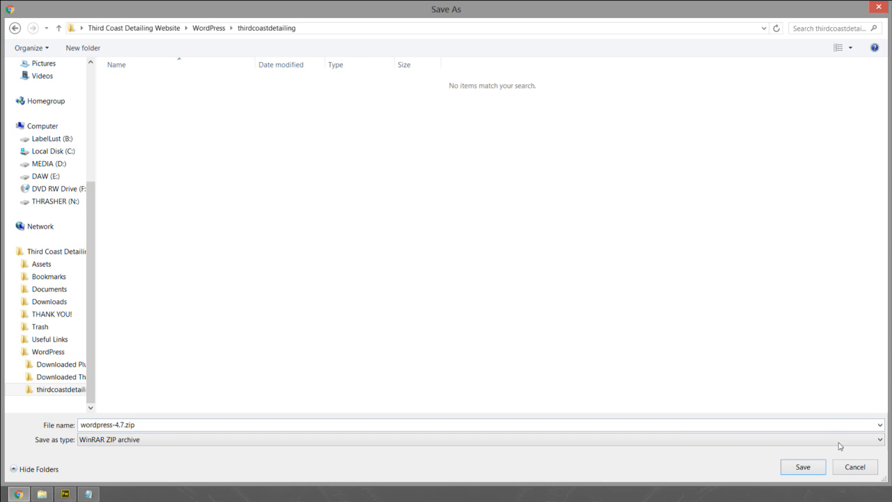
{"action": "left_click", "coordinate": [802, 467]}
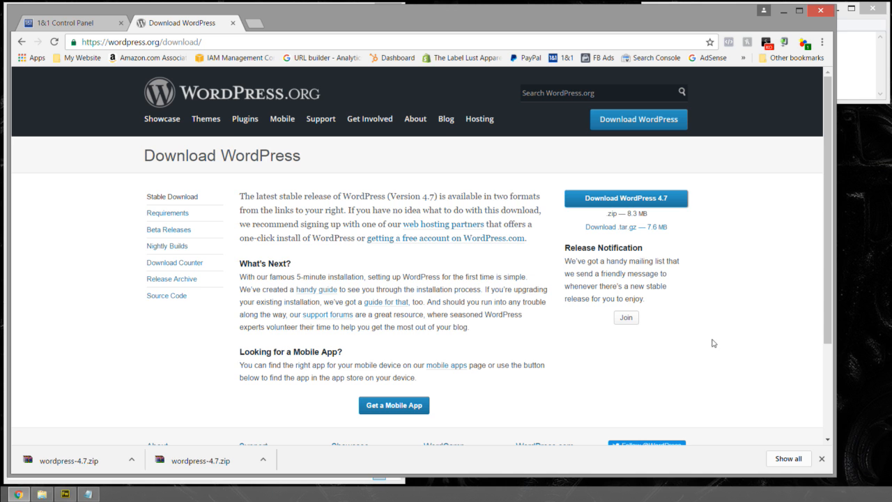
- Reveal the newly downloaded wordpress-4.7.zip in its folder, closing the WordPress download page and minimizing the browser
{"action": "left_click", "coordinate": [264, 460]}
{"action": "left_click", "coordinate": [325, 420]}
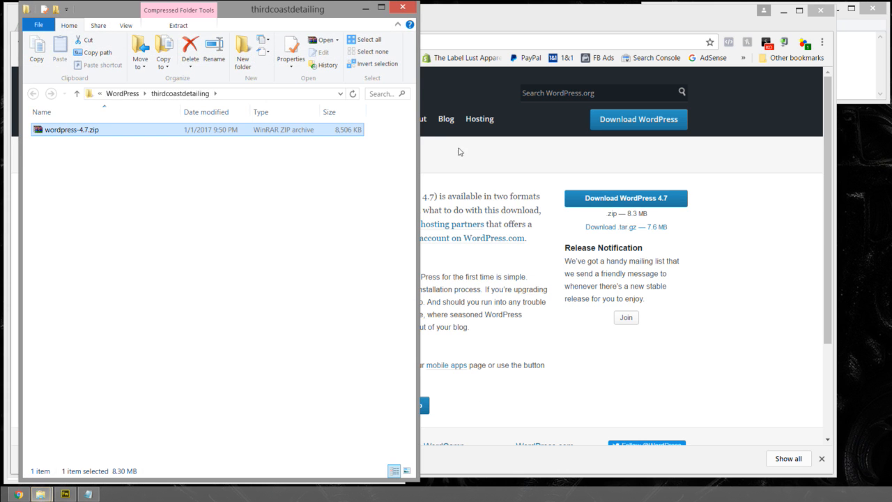
{"action": "left_click", "coordinate": [490, 8]}
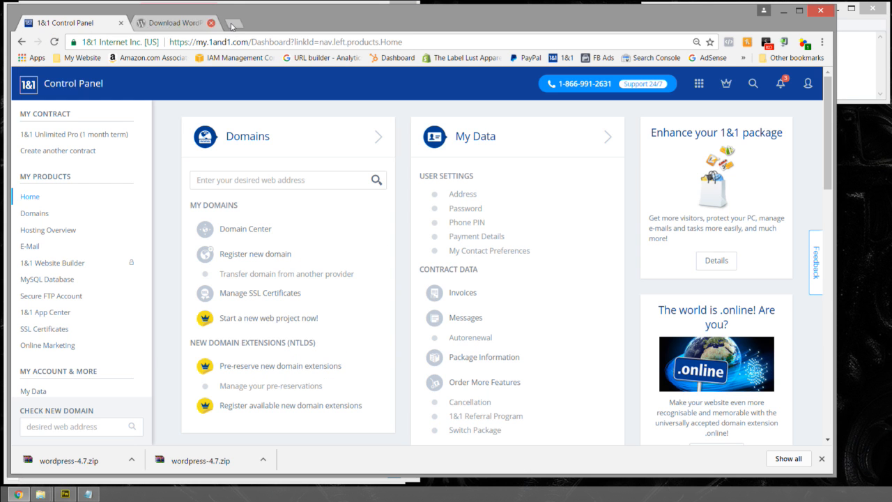
{"action": "left_click", "coordinate": [233, 23]}
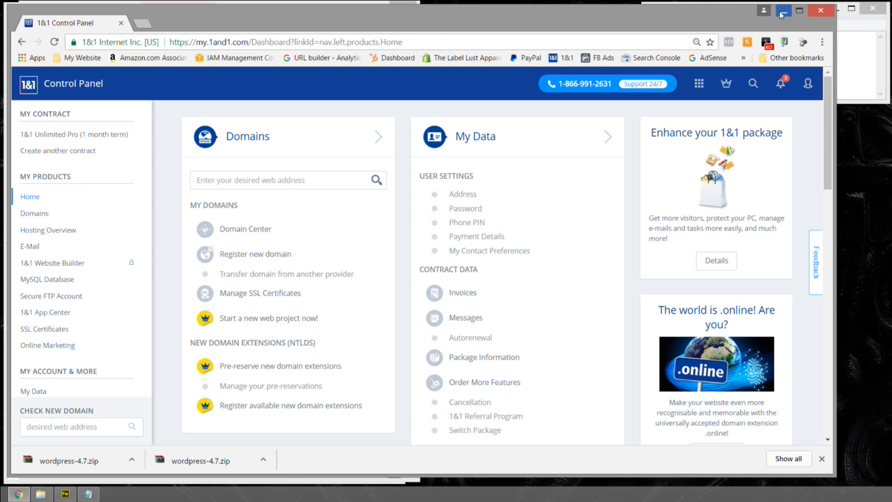
{"action": "left_click", "coordinate": [782, 9]}
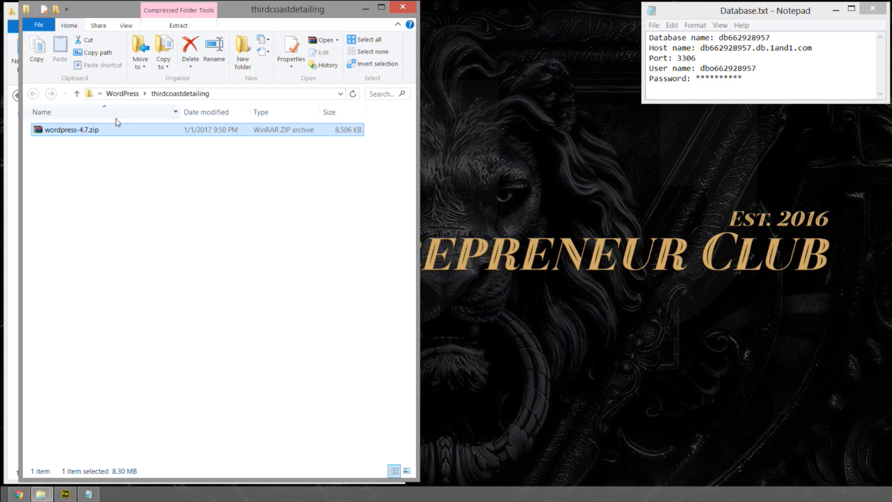
- Extract wordpress-4.7.zip into the current thirdcoastdetailing folder and delete the zip archive
{"action": "right_click", "coordinate": [59, 133]}
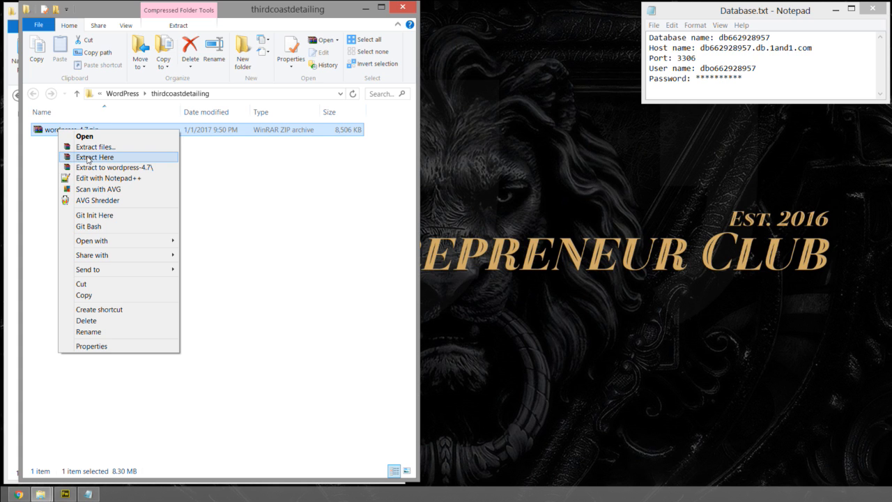
{"action": "left_click", "coordinate": [88, 157]}
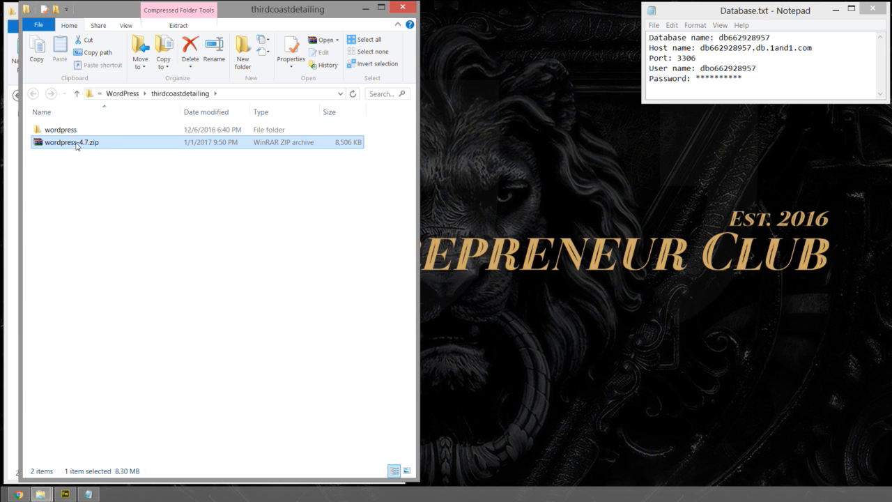
{"action": "key", "text": "Delete"}
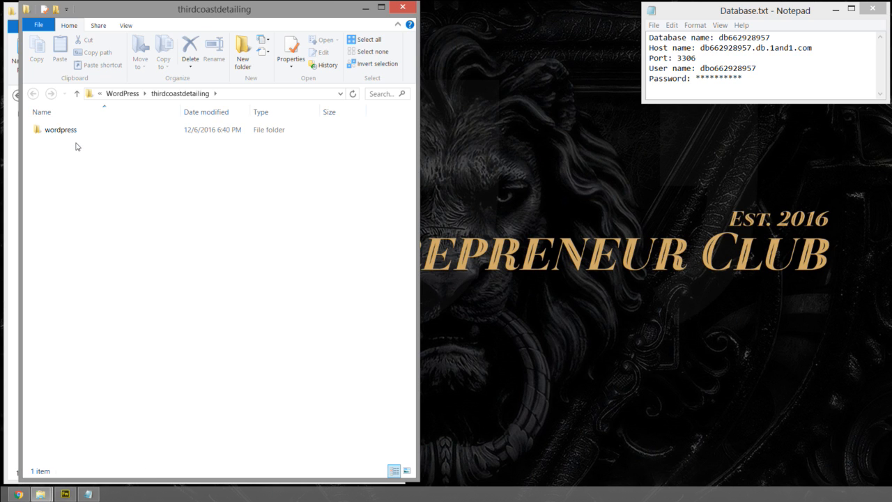
- Move all files and folders from the extracted wordpress folder up into the thirdcoastdetailing folder
{"action": "left_click", "coordinate": [68, 136]}
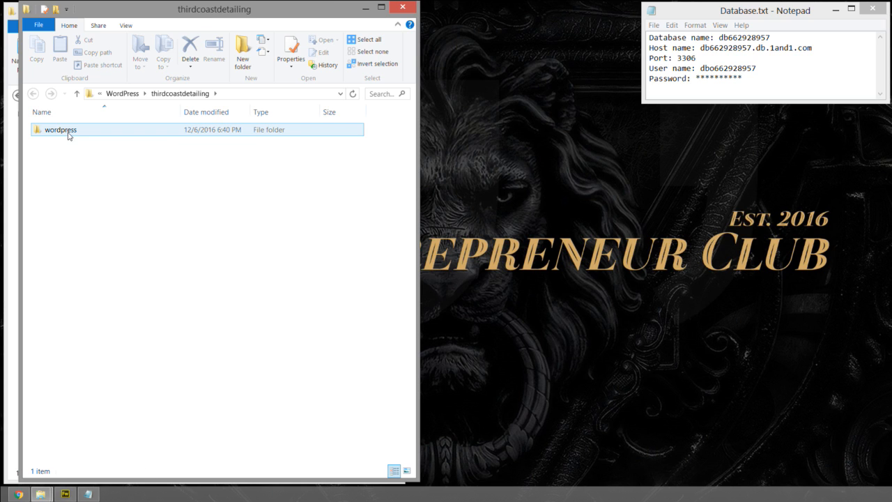
{"action": "double_click", "coordinate": [63, 133]}
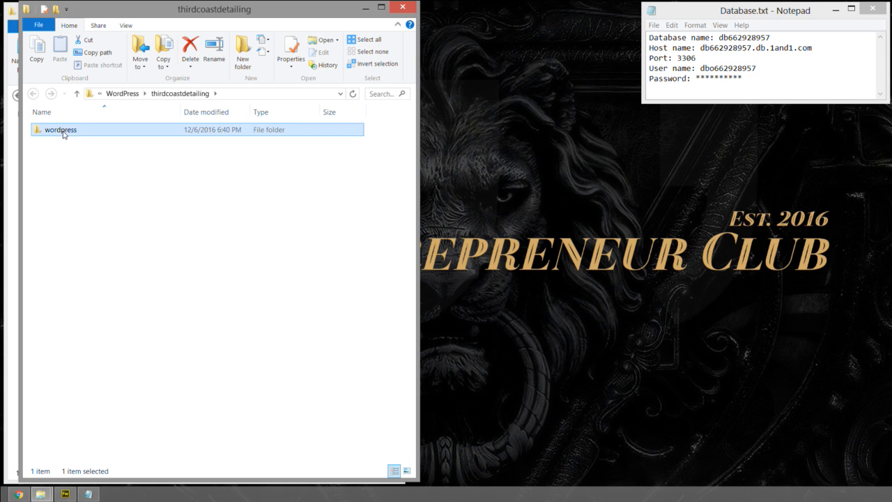
{"action": "left_click_drag", "start_coordinate": [74, 402], "coordinate": [33, 130]}
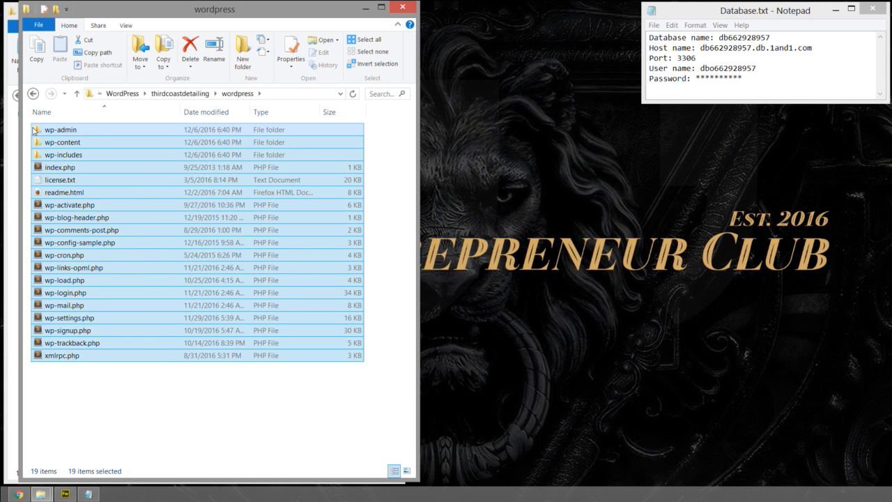
{"action": "right_click", "coordinate": [48, 131]}
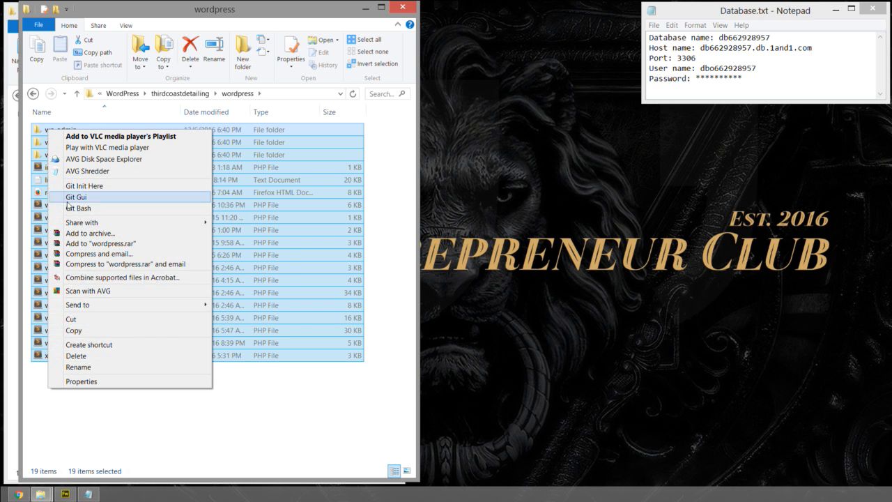
{"action": "left_click", "coordinate": [165, 10]}
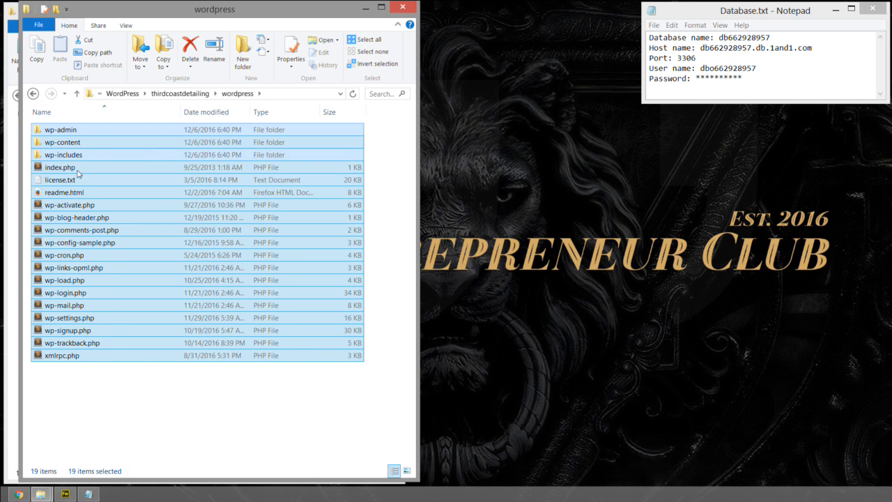
{"action": "left_click", "coordinate": [48, 50]}
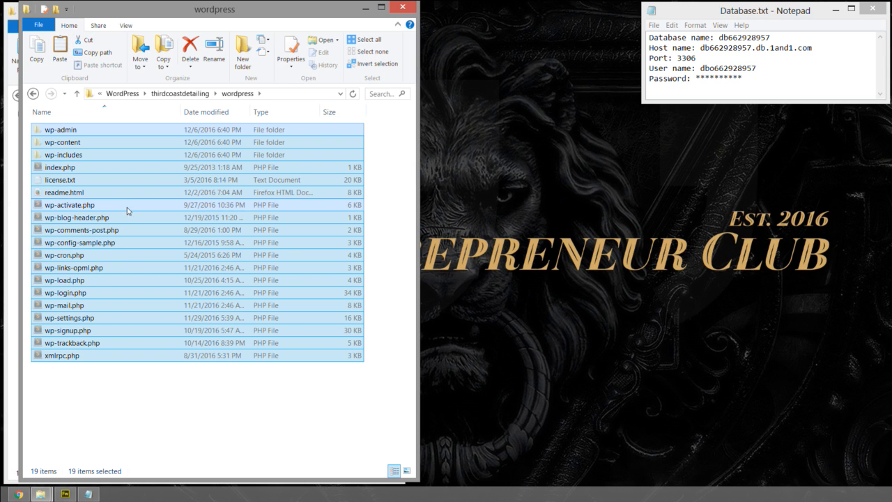
{"action": "left_click", "coordinate": [182, 94]}
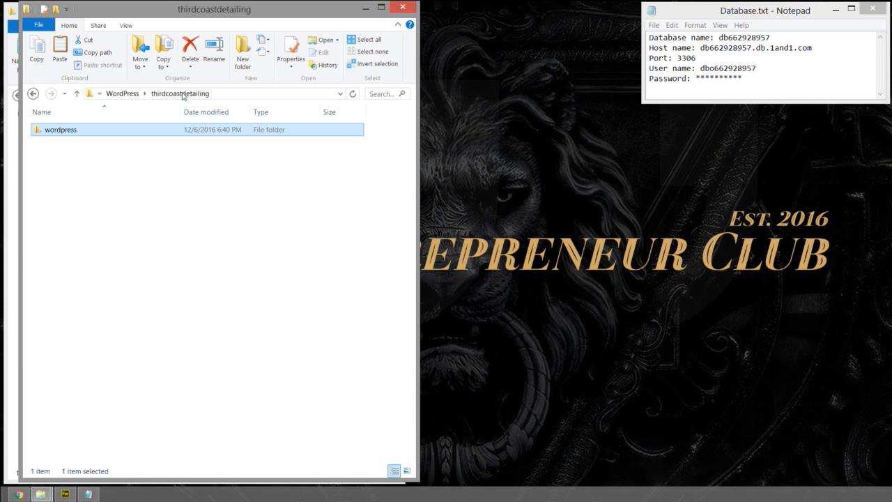
{"action": "left_click", "coordinate": [60, 155]}
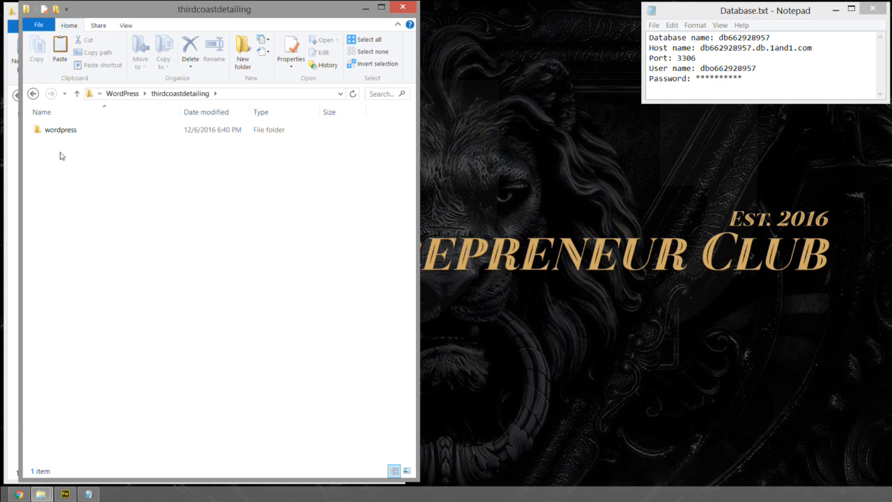
{"action": "left_click", "coordinate": [60, 50]}
- Check the contents of the wordpress subfolder and delete that subfolder from thirdcoastdetailing
{"action": "double_click", "coordinate": [60, 130]}
{"action": "left_click", "coordinate": [33, 93]}
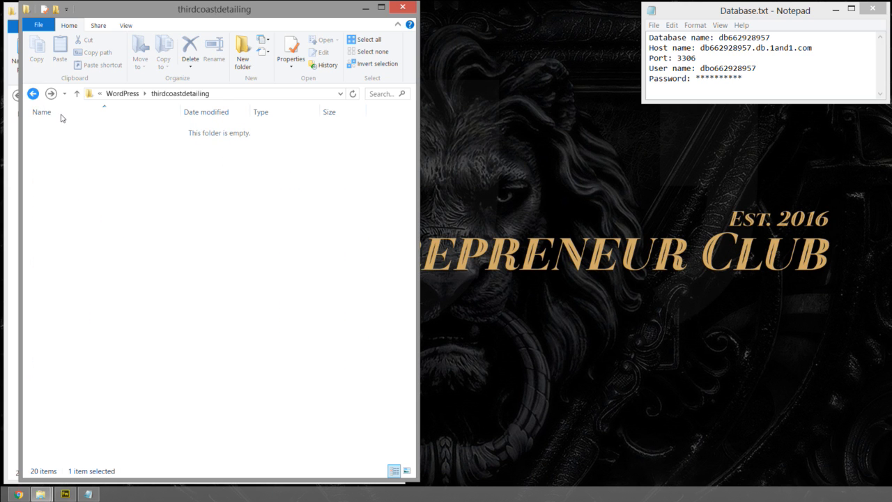
{"action": "key", "text": "Delete"}
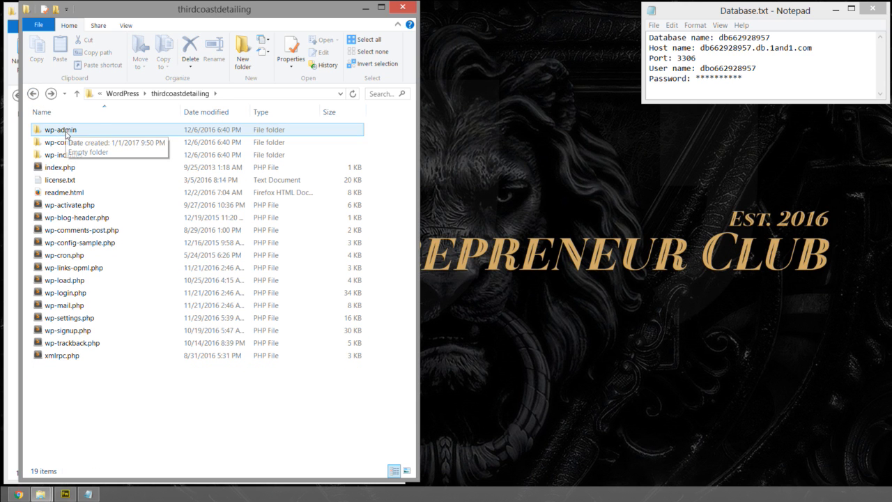
{"action": "left_click", "coordinate": [82, 243]}
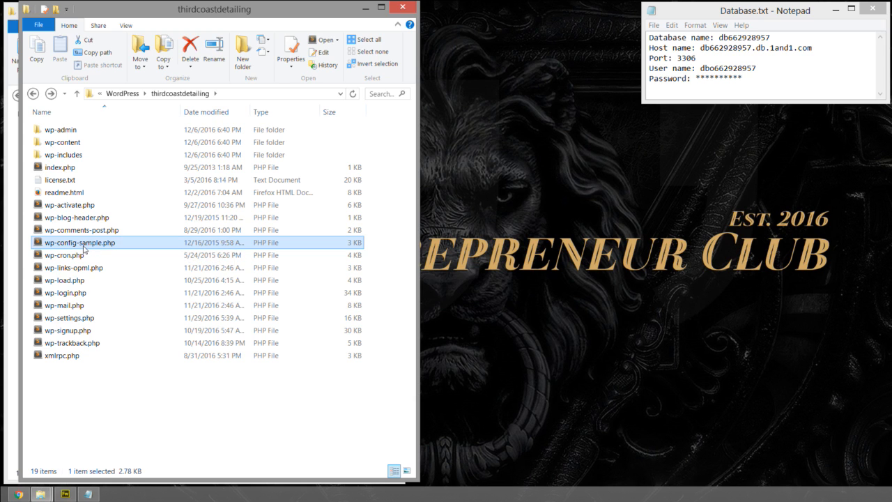
{"action": "left_click_drag", "start_coordinate": [82, 388], "coordinate": [65, 202]}
{"action": "left_click", "coordinate": [67, 193]}
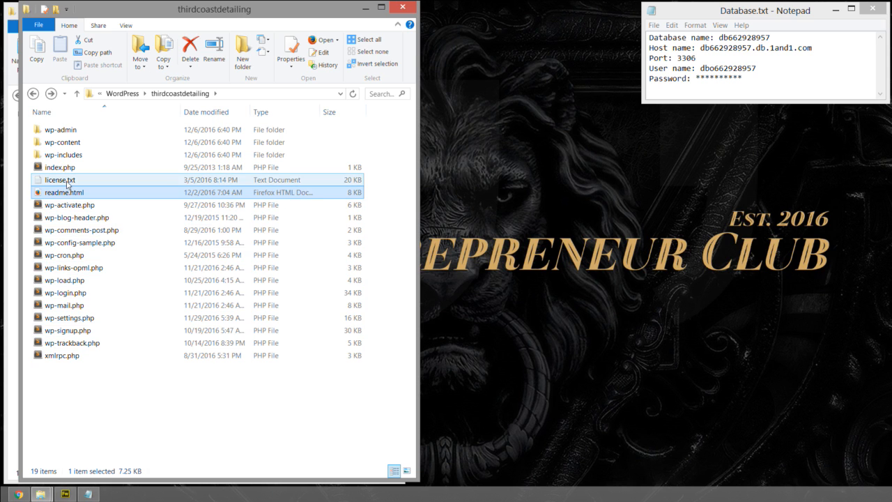
{"action": "left_click", "coordinate": [72, 131]}
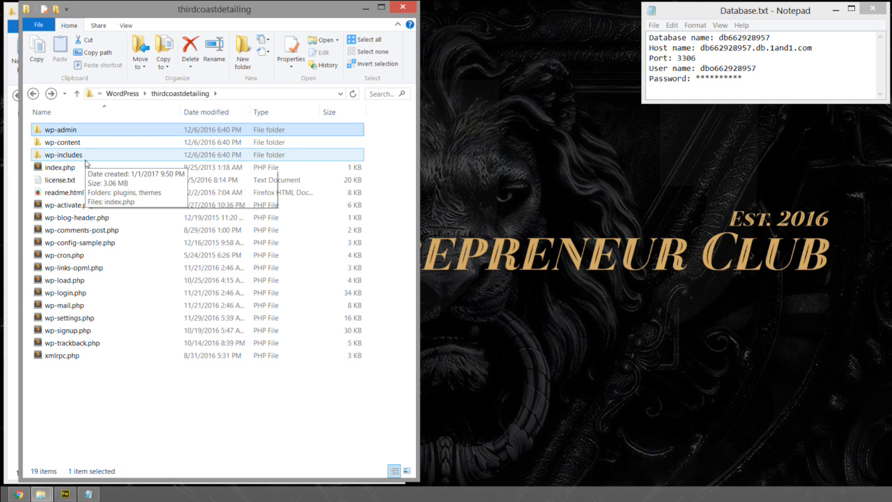
- Hide the file name extensions in the folder view and show them again
{"action": "left_click", "coordinate": [126, 26]}
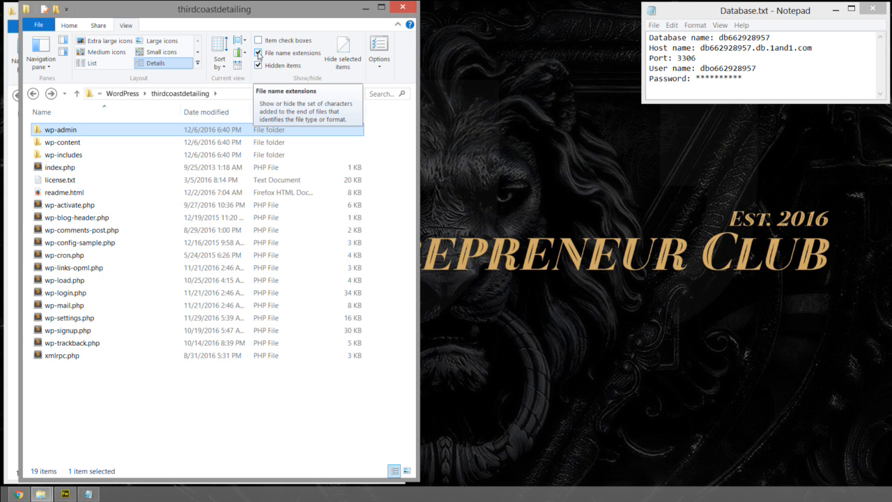
{"action": "left_click", "coordinate": [259, 53]}
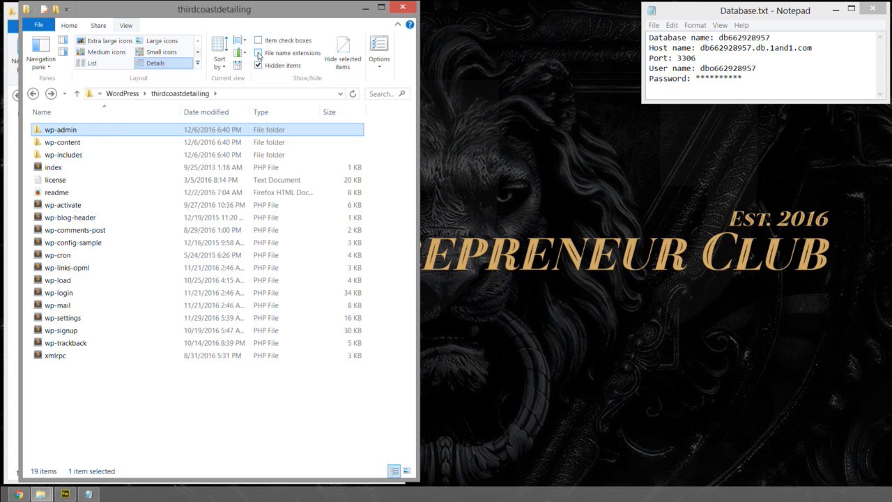
{"action": "left_click", "coordinate": [258, 54]}
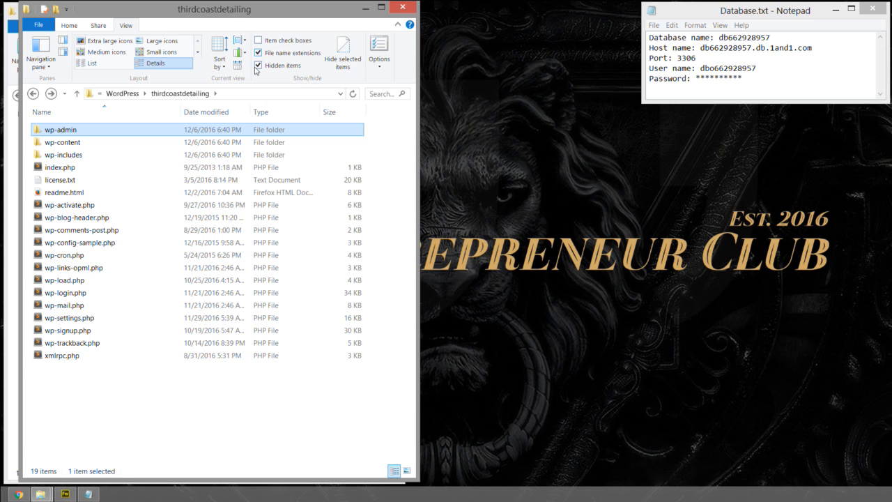
{"action": "left_click", "coordinate": [87, 244]}
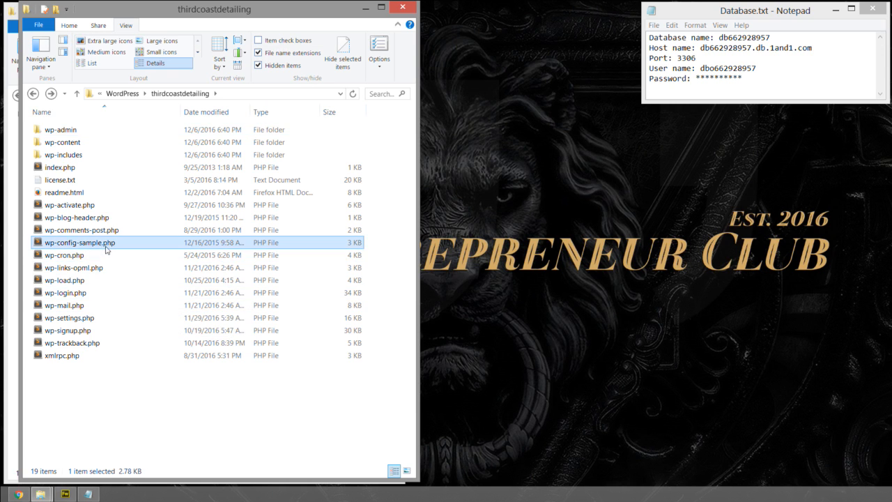
{"action": "left_click", "coordinate": [84, 245]}
{"action": "left_click", "coordinate": [80, 243]}
{"action": "left_click_drag", "start_coordinate": [79, 243], "coordinate": [102, 242]}
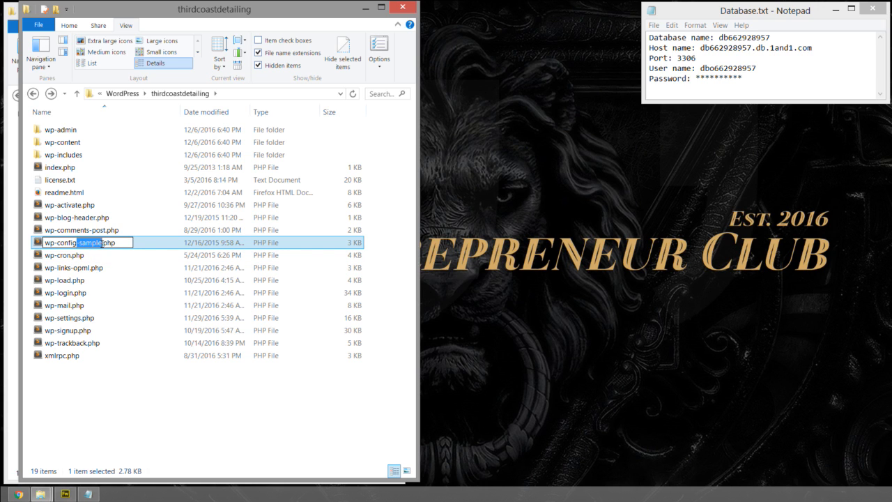
{"action": "left_click", "coordinate": [103, 243]}
{"action": "left_click_drag", "start_coordinate": [102, 242], "coordinate": [118, 241]}
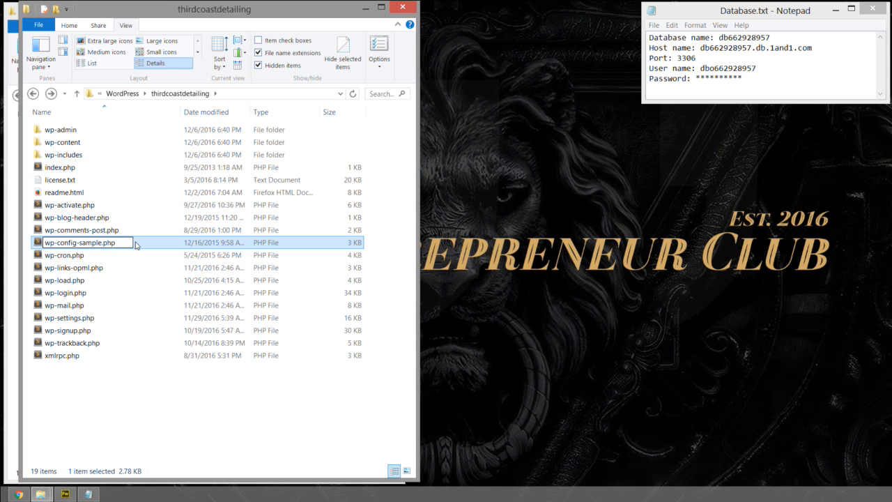
{"action": "left_click", "coordinate": [100, 242]}
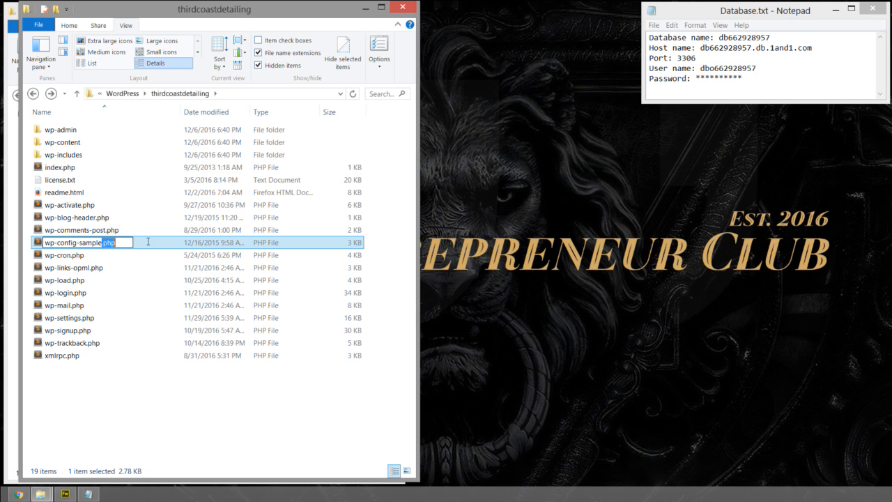
{"action": "left_click", "coordinate": [158, 329]}
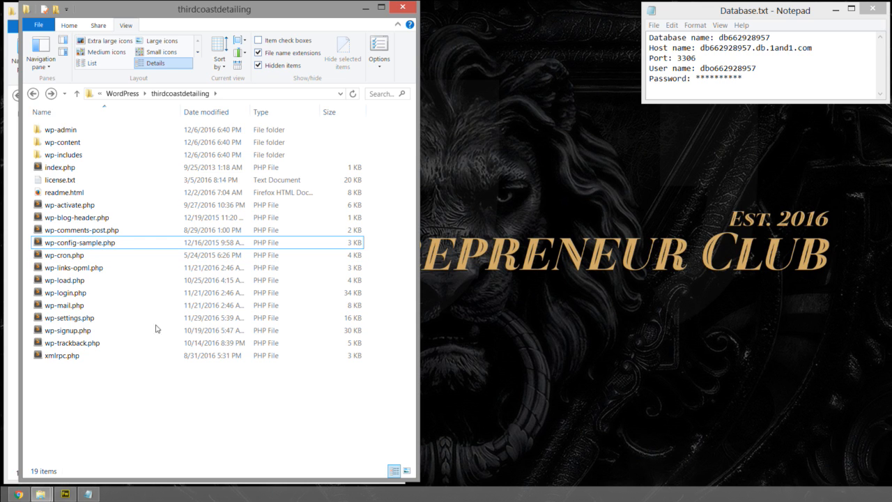
- Turn off the display of file name extensions for the thirdcoastdetailing files
{"action": "left_click", "coordinate": [259, 53]}
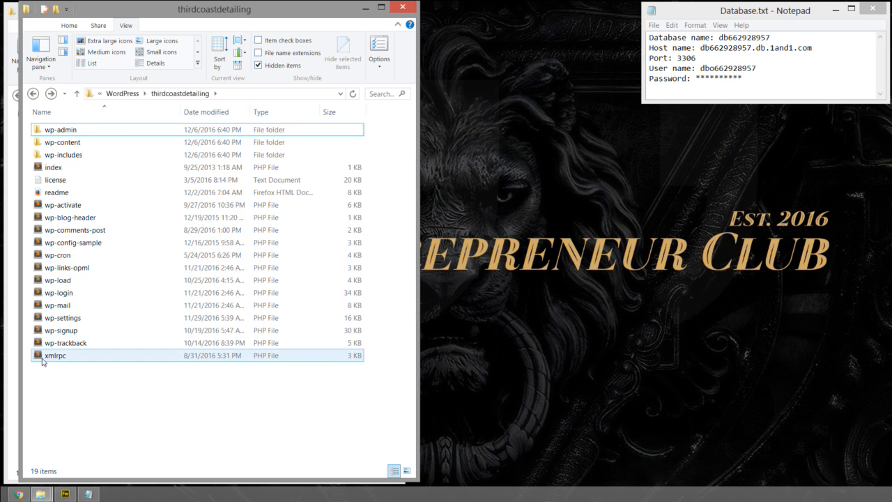
{"action": "left_click_drag", "start_coordinate": [101, 406], "coordinate": [79, 206]}
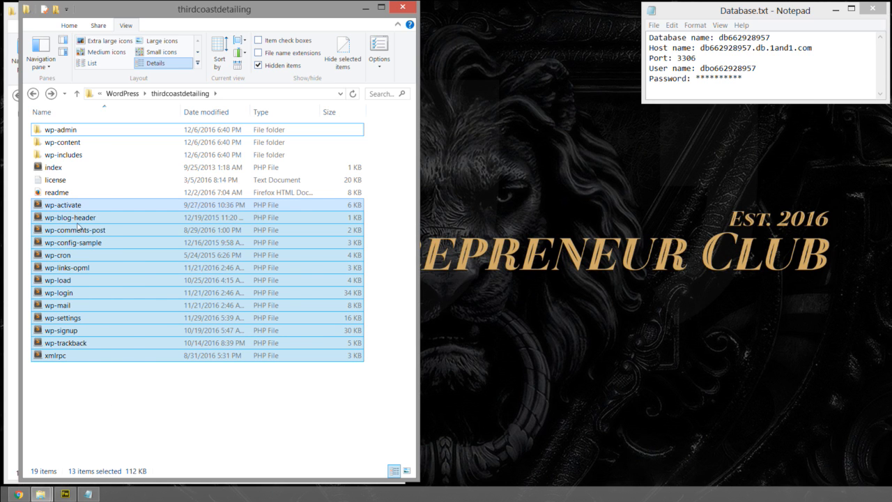
{"action": "left_click", "coordinate": [63, 380]}
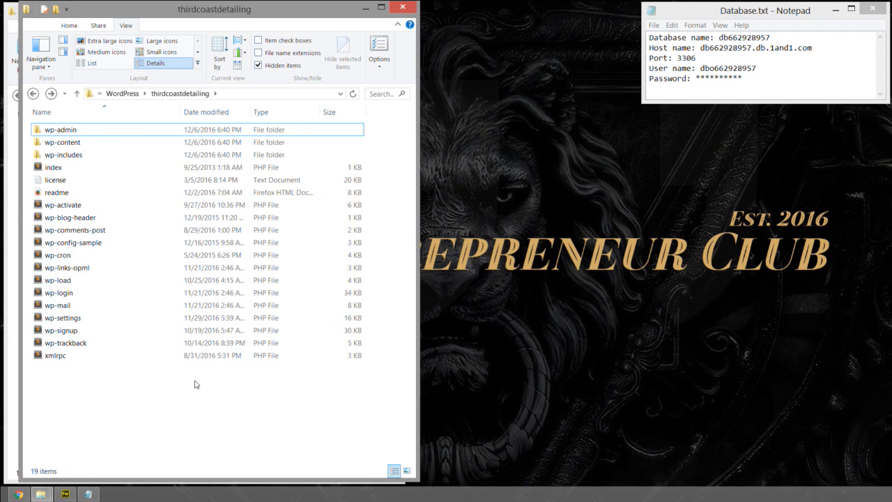
{"action": "right_click", "coordinate": [66, 243]}
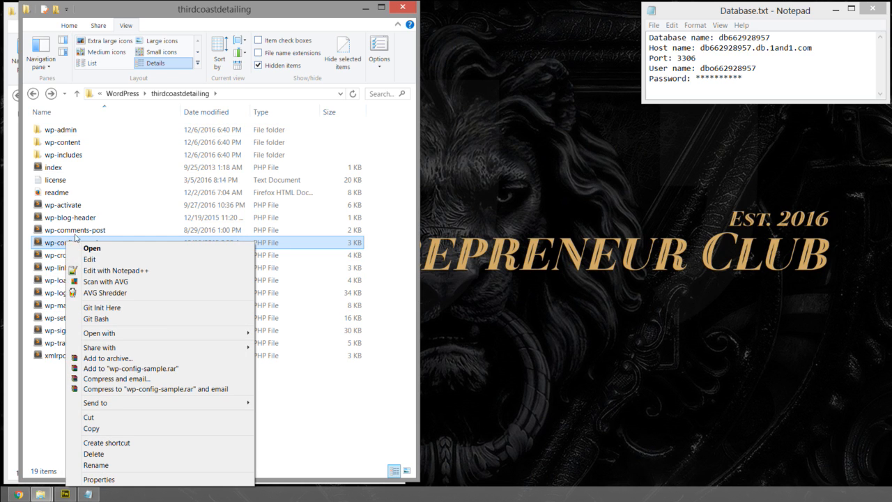
{"action": "mouse_move", "coordinate": [167, 334]}
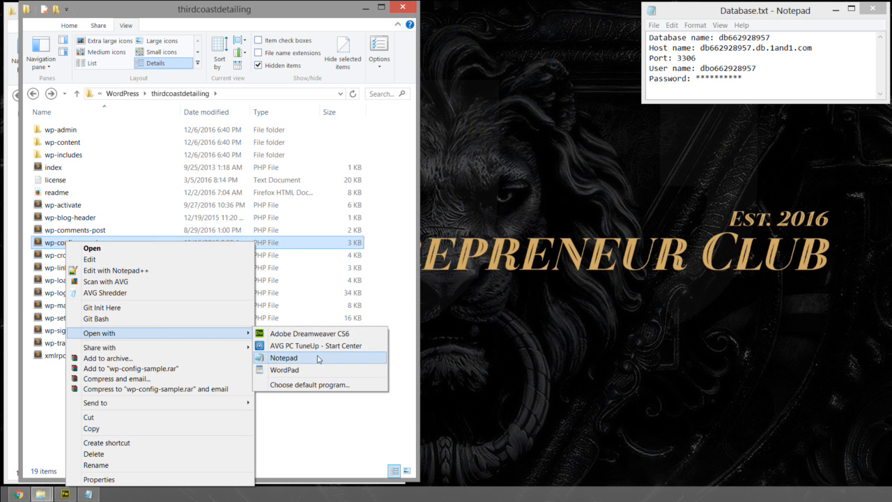
{"action": "left_click", "coordinate": [303, 416]}
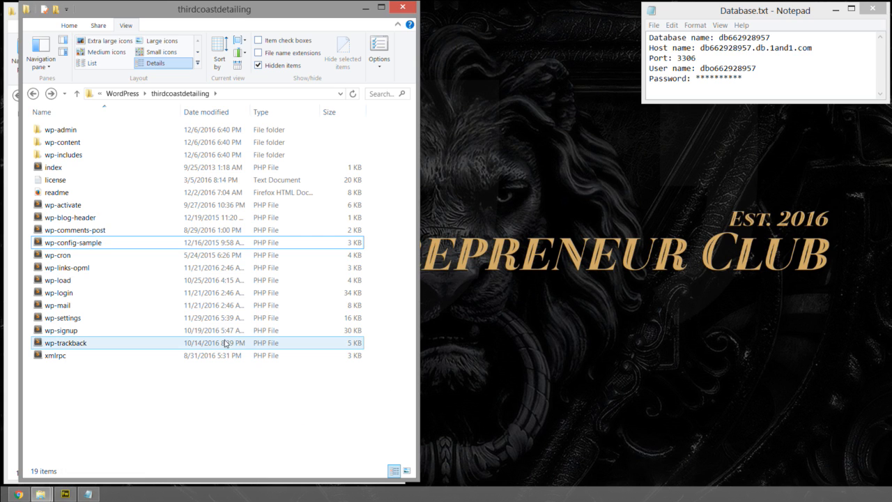
- Duplicate the wp-config-sample file within the thirdcoastdetailing folder
{"action": "left_click", "coordinate": [55, 246]}
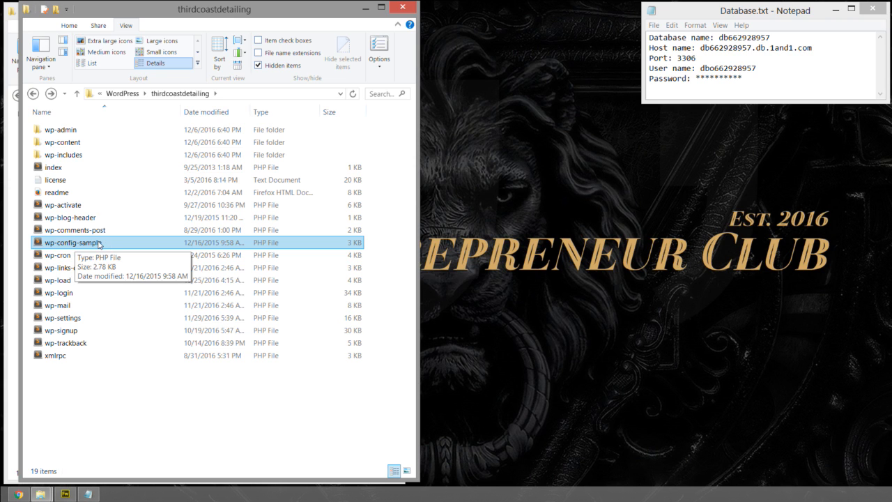
{"action": "left_click", "coordinate": [99, 244], "text": "ctrl"}
{"action": "left_click", "coordinate": [69, 25]}
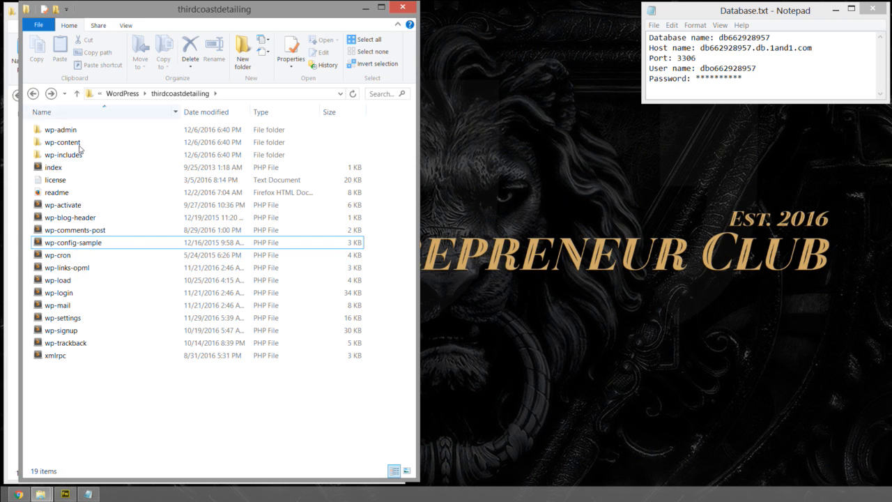
{"action": "left_click", "coordinate": [63, 244]}
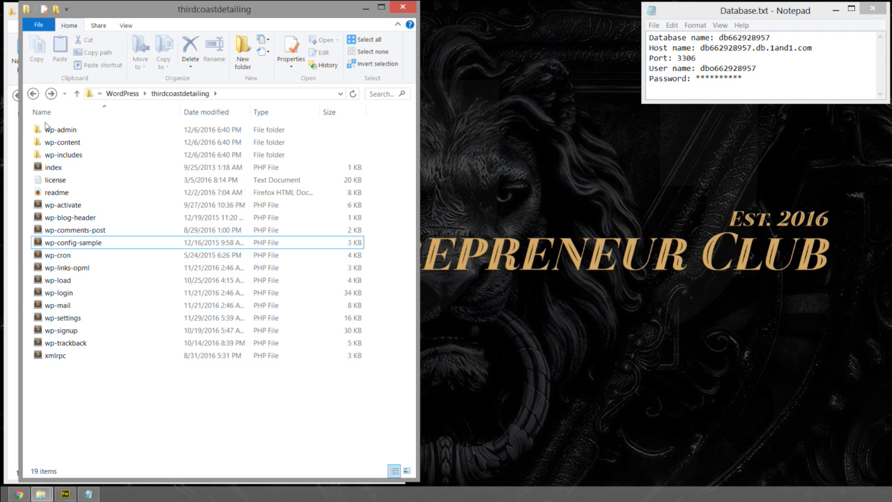
{"action": "left_click", "coordinate": [84, 244]}
{"action": "left_click", "coordinate": [39, 49]}
{"action": "left_click", "coordinate": [60, 48]}
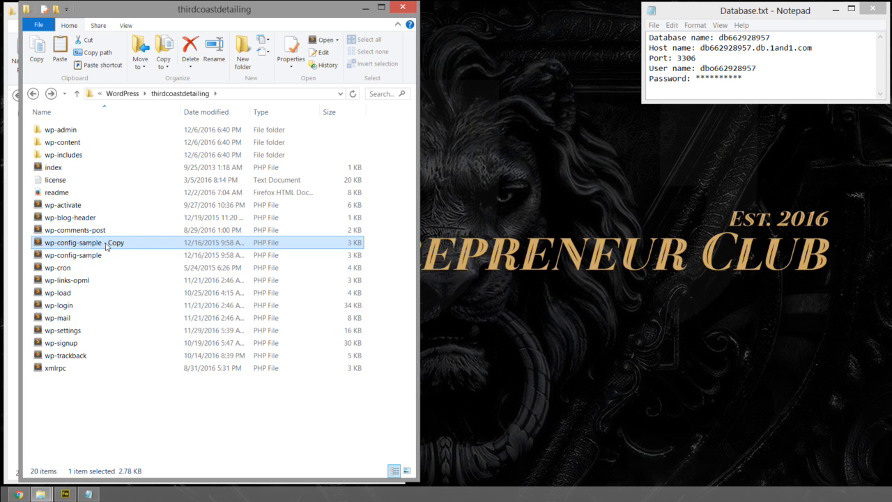
- Rename the copied configuration file as wp-config-sample - Original
{"action": "left_click", "coordinate": [110, 246]}
{"action": "left_click_drag", "start_coordinate": [109, 243], "coordinate": [197, 244]}
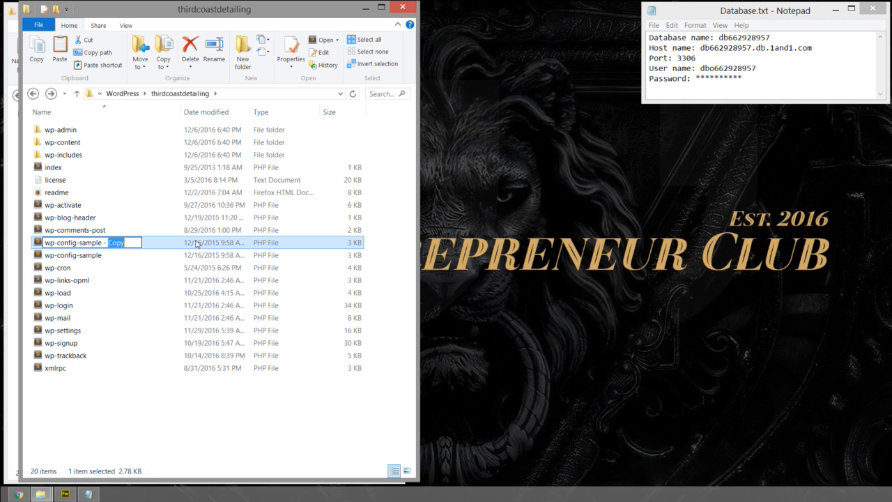
{"action": "type", "text": "Backup"}
{"action": "key", "text": "BackSpace"}
{"action": "key", "text": "BackSpace"}
{"action": "key", "text": "BackSpace"}
{"action": "key", "text": "BackSpace"}
{"action": "key", "text": "BackSpace"}
{"action": "key", "text": "BackSpace"}
{"action": "type", "text": "Original"}
{"action": "left_click", "coordinate": [106, 418]}
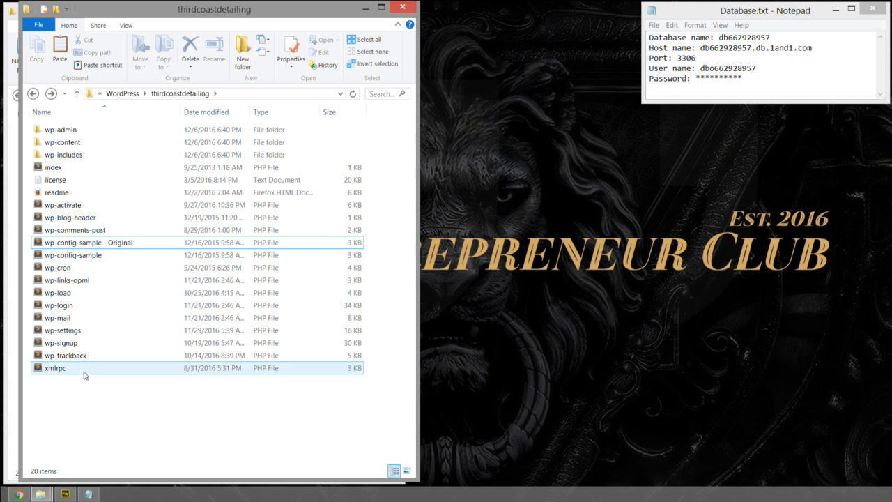
- Rename the wp-config-sample file as wp-config
{"action": "left_click", "coordinate": [75, 259]}
{"action": "left_click", "coordinate": [94, 255]}
{"action": "left_click", "coordinate": [80, 255]}
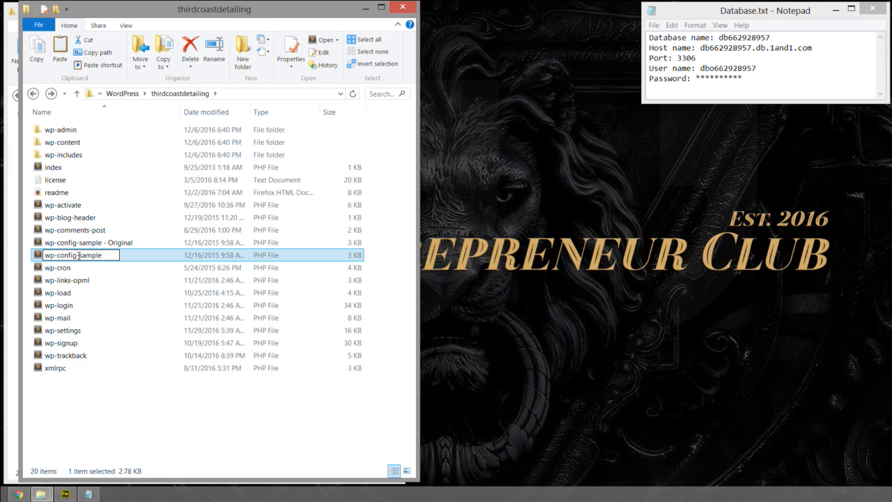
{"action": "left_click_drag", "start_coordinate": [78, 255], "coordinate": [122, 255]}
{"action": "key", "text": "BackSpace"}
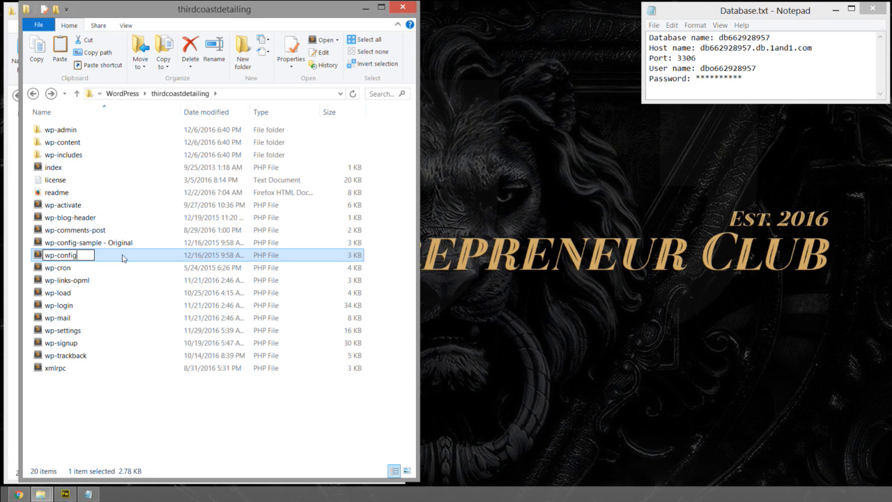
{"action": "left_click_drag", "start_coordinate": [43, 256], "coordinate": [85, 255]}
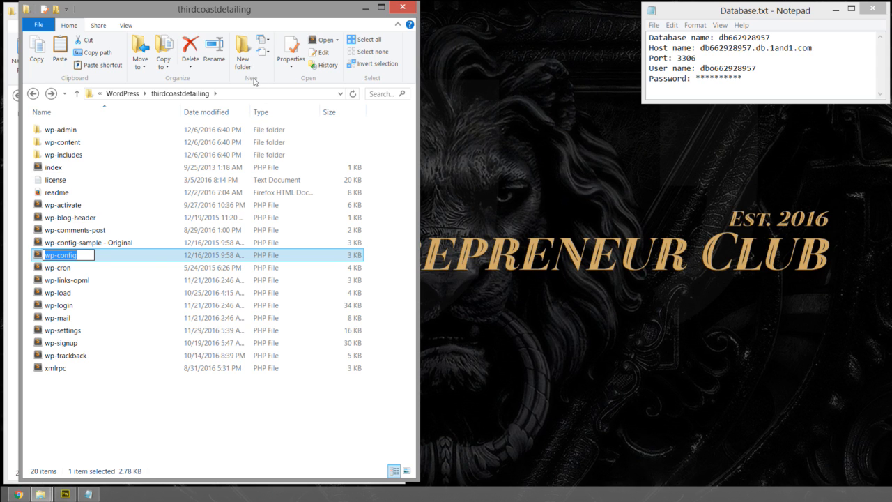
{"action": "left_click", "coordinate": [134, 258]}
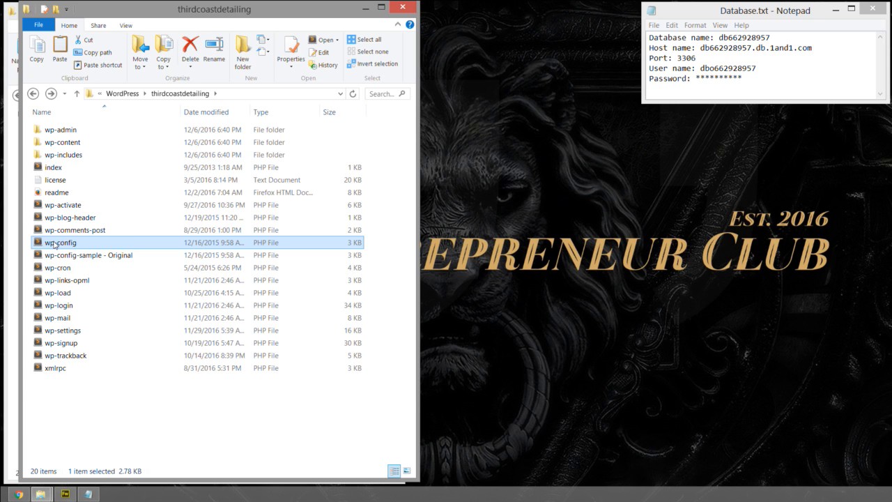
- Open the wp-config file in Sublime Text, look over its MySQL settings, and fit the window beside the Database.txt notes
{"action": "double_click", "coordinate": [55, 244]}
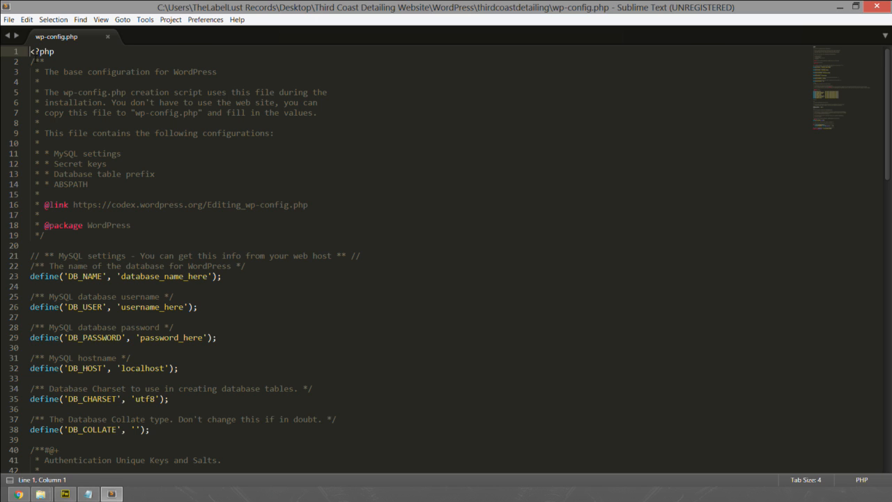
{"action": "left_click_drag", "start_coordinate": [30, 61], "coordinate": [266, 271]}
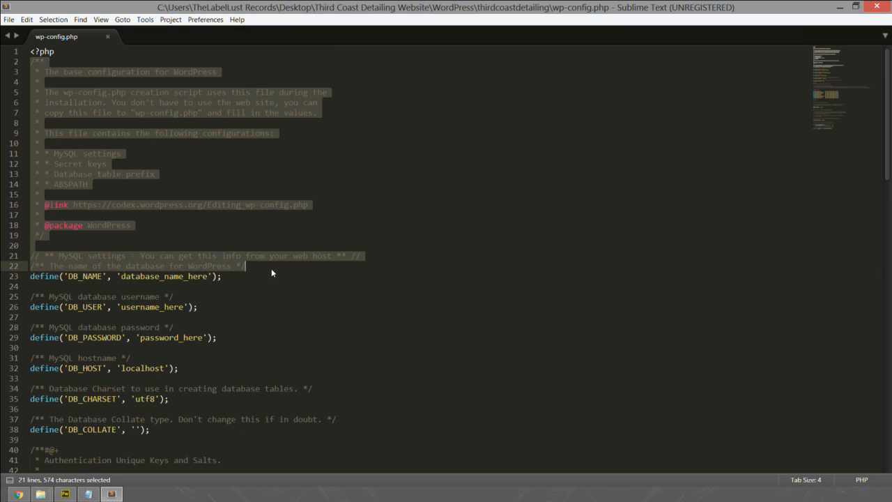
{"action": "left_click", "coordinate": [271, 268]}
{"action": "scroll", "coordinate": [278, 251], "scroll_direction": "down", "scroll_amount": 3}
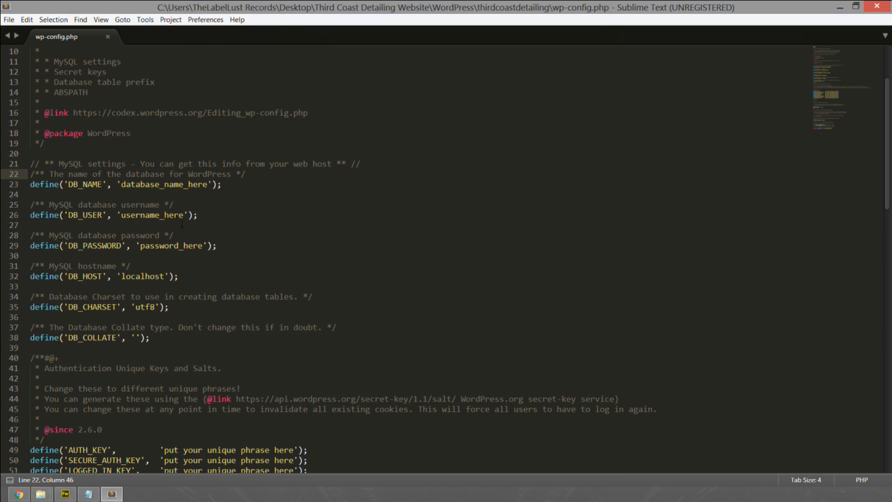
{"action": "left_click_drag", "start_coordinate": [30, 184], "coordinate": [239, 181]}
{"action": "left_click", "coordinate": [242, 184]}
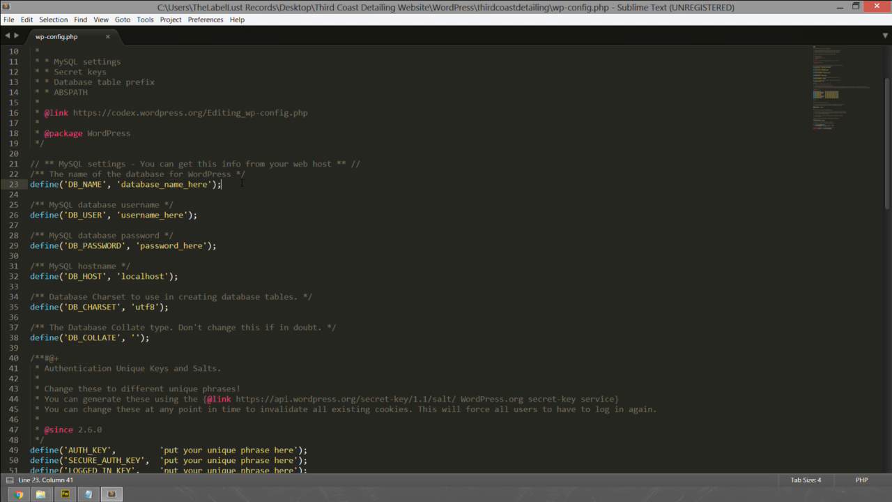
{"action": "scroll", "coordinate": [249, 189], "scroll_direction": "up", "scroll_amount": 3}
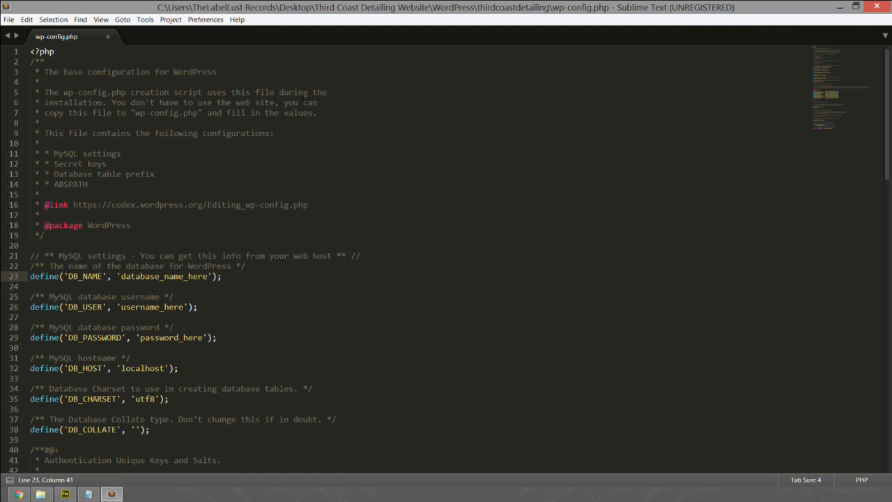
{"action": "double_click", "coordinate": [332, 9]}
{"action": "left_click_drag", "start_coordinate": [329, 13], "coordinate": [321, 13]}
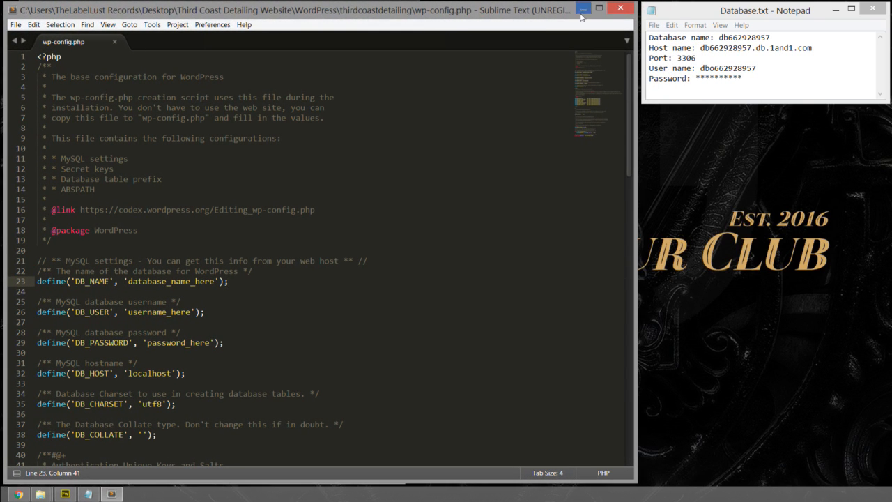
- Replace the DB_NAME placeholder in wp-config.php with the database name db662928957 from Database.txt
{"action": "left_click", "coordinate": [696, 14]}
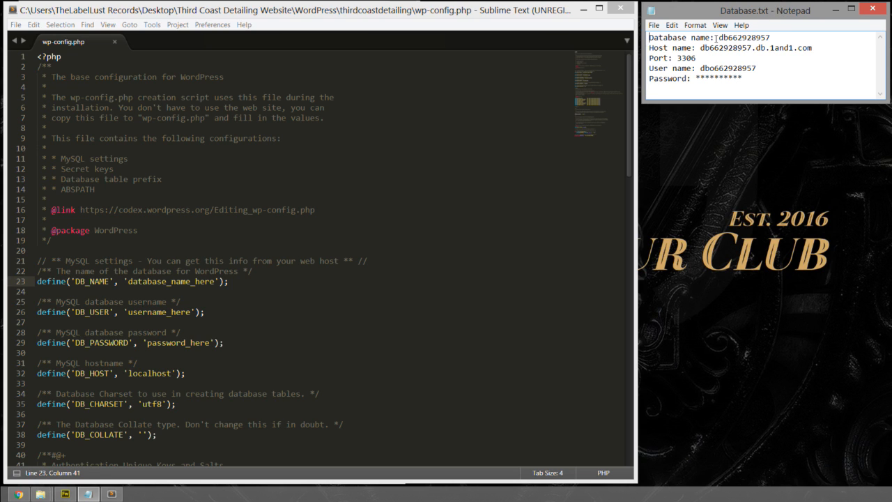
{"action": "left_click_drag", "start_coordinate": [718, 38], "coordinate": [774, 37]}
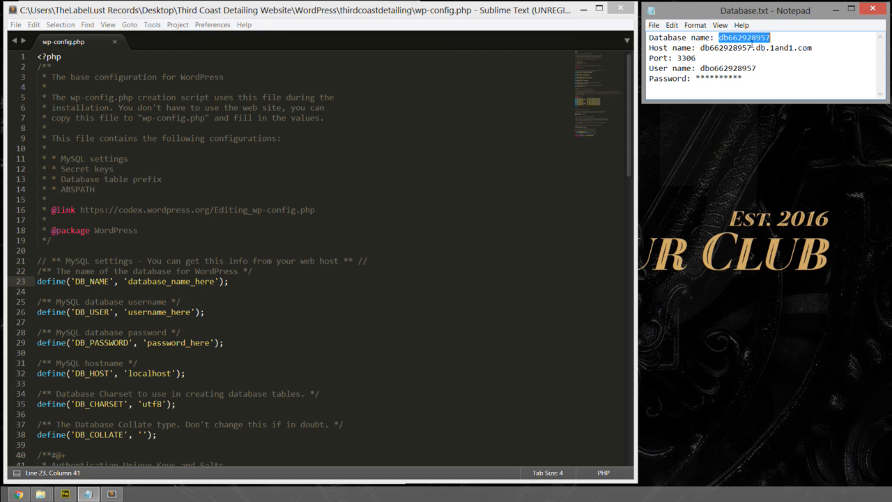
{"action": "left_click", "coordinate": [339, 12]}
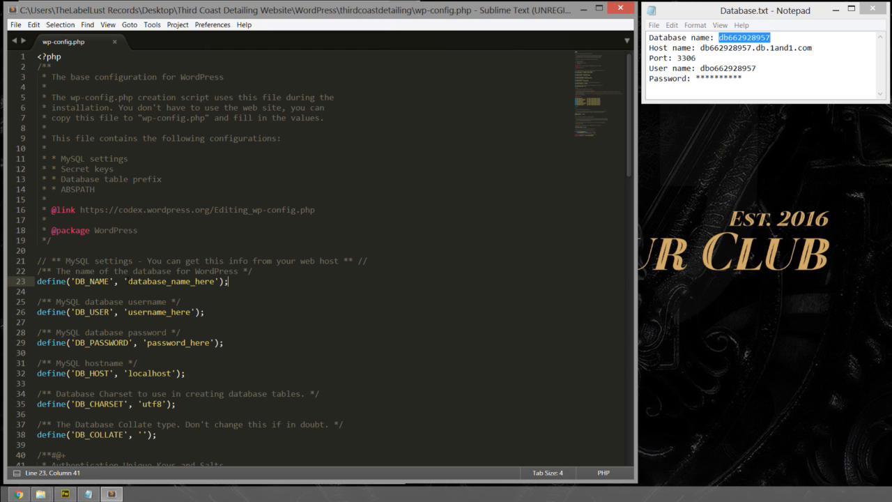
{"action": "left_click", "coordinate": [126, 281]}
{"action": "left_click_drag", "start_coordinate": [127, 281], "coordinate": [217, 281]}
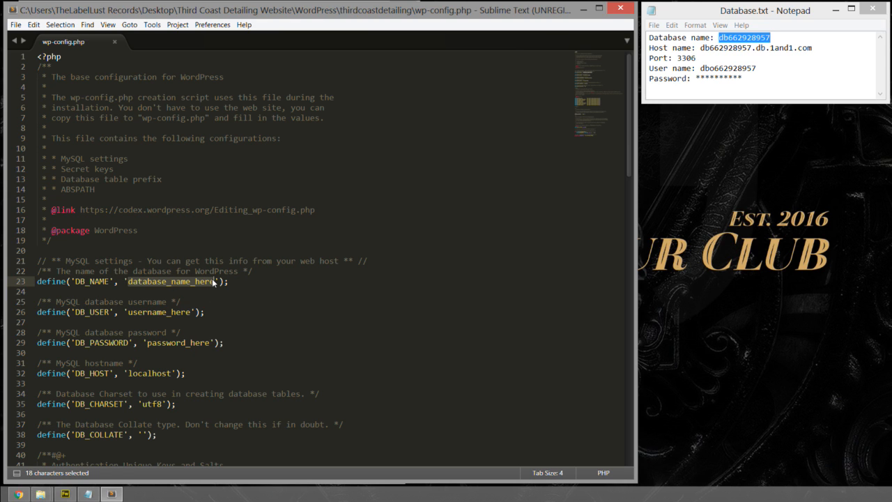
{"action": "key", "text": "ctrl+v"}
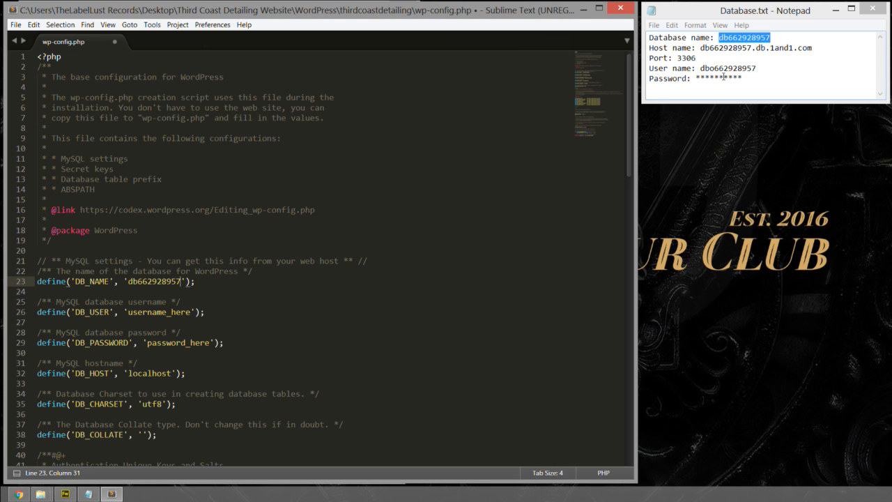
{"action": "left_click_drag", "start_coordinate": [702, 48], "coordinate": [815, 48]}
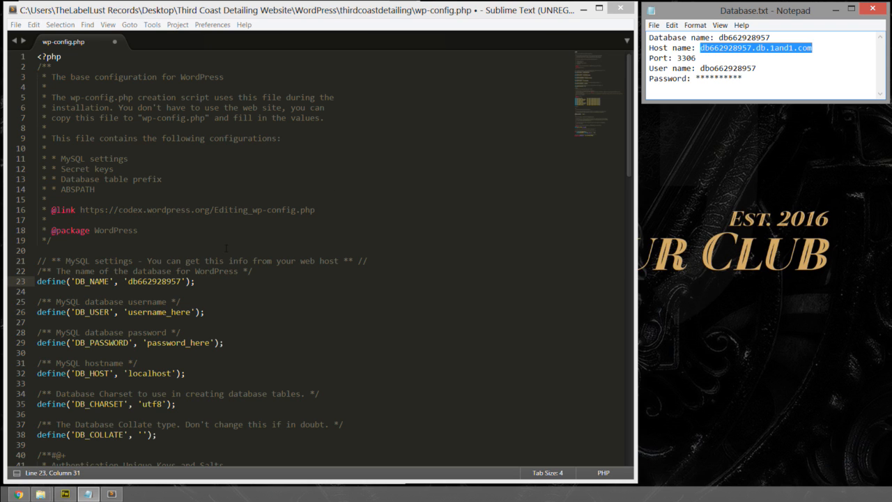
{"action": "left_click_drag", "start_coordinate": [128, 373], "coordinate": [172, 375]}
{"action": "key", "text": "ctrl+v"}
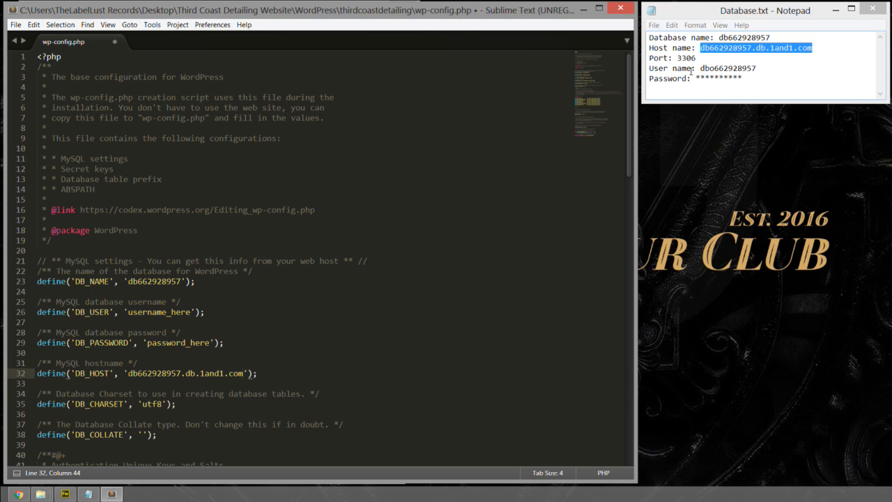
{"action": "left_click_drag", "start_coordinate": [701, 68], "coordinate": [757, 68]}
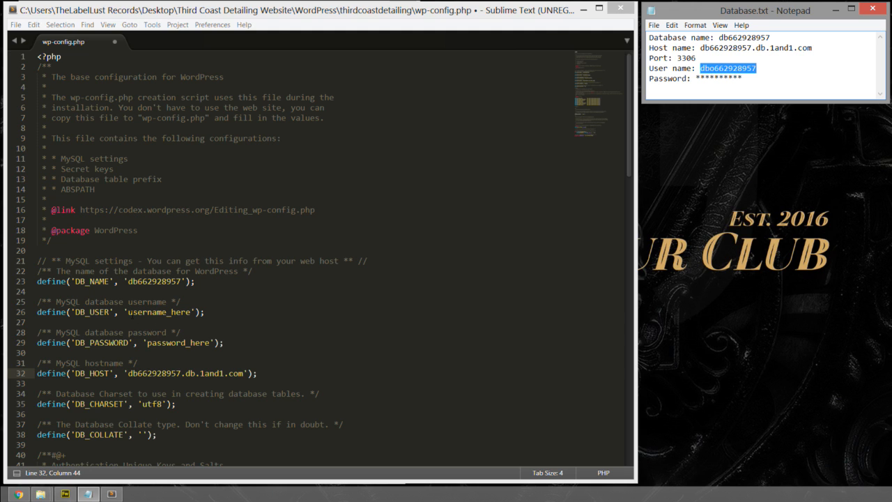
{"action": "left_click_drag", "start_coordinate": [127, 312], "coordinate": [190, 312]}
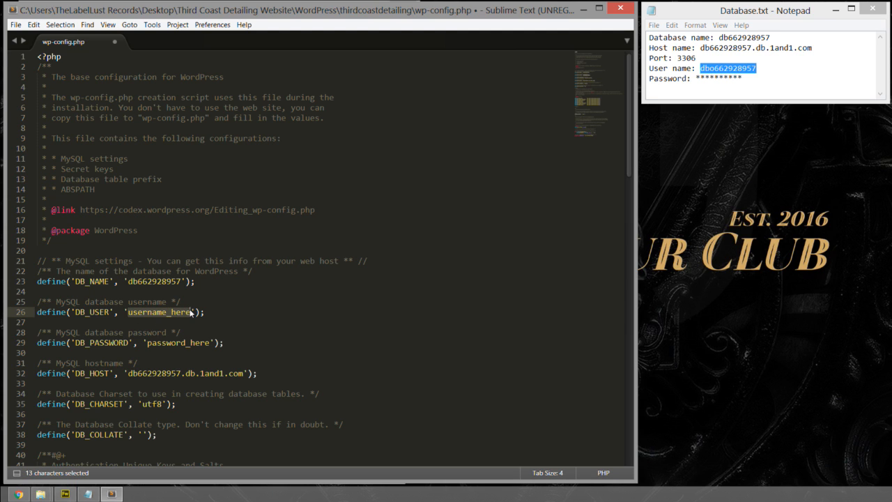
{"action": "key", "text": "ctrl+v"}
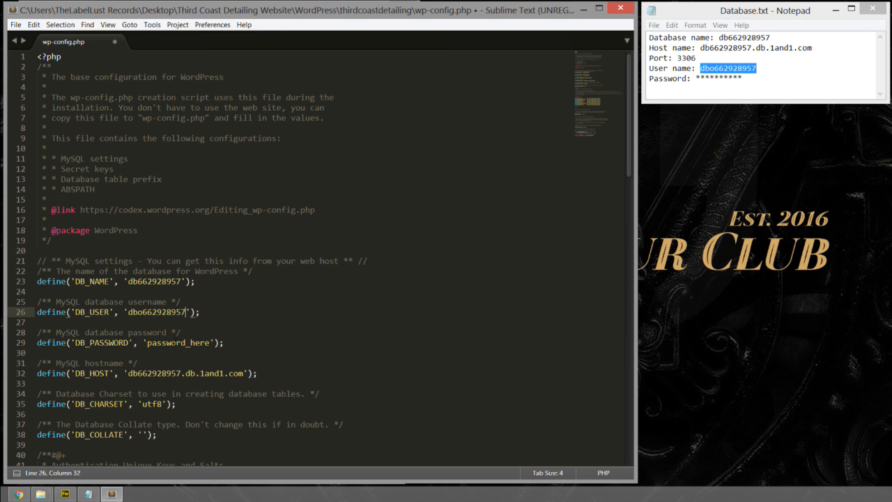
- Compare the DB_PASSWORD placeholder in wp-config.php with the masked password entry in Database.txt
{"action": "left_click_drag", "start_coordinate": [147, 342], "coordinate": [209, 342]}
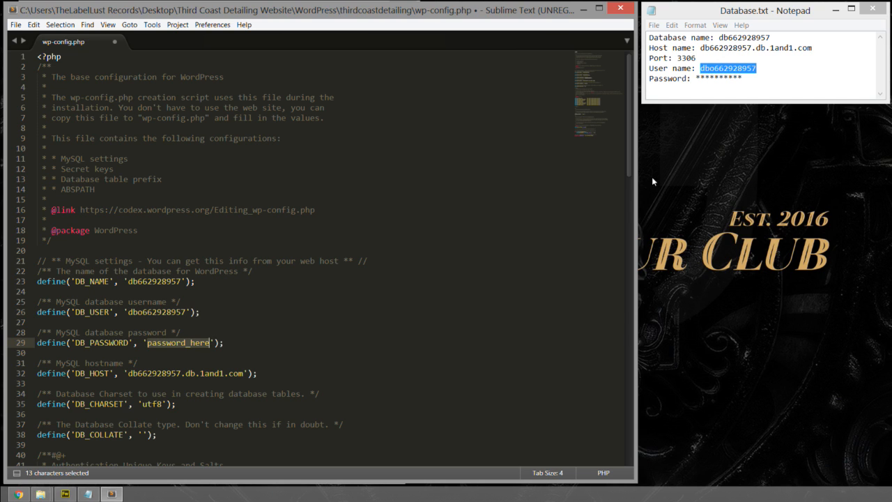
{"action": "left_click", "coordinate": [695, 78]}
{"action": "left_click_drag", "start_coordinate": [695, 78], "coordinate": [749, 74]}
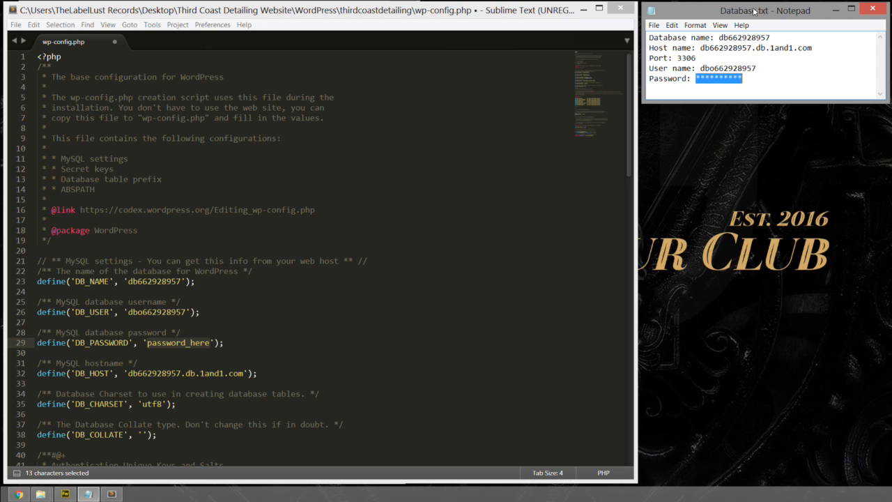
{"action": "left_click", "coordinate": [232, 340]}
- Review the user name, database name and host name entered in the MySQL settings of wp-config.php
{"action": "scroll", "coordinate": [234, 340], "scroll_direction": "down", "scroll_amount": 1}
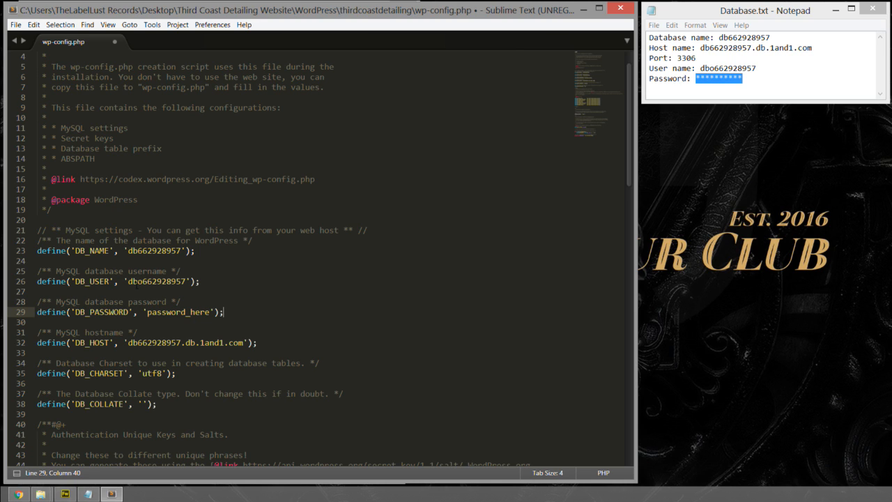
{"action": "left_click_drag", "start_coordinate": [128, 281], "coordinate": [184, 281]}
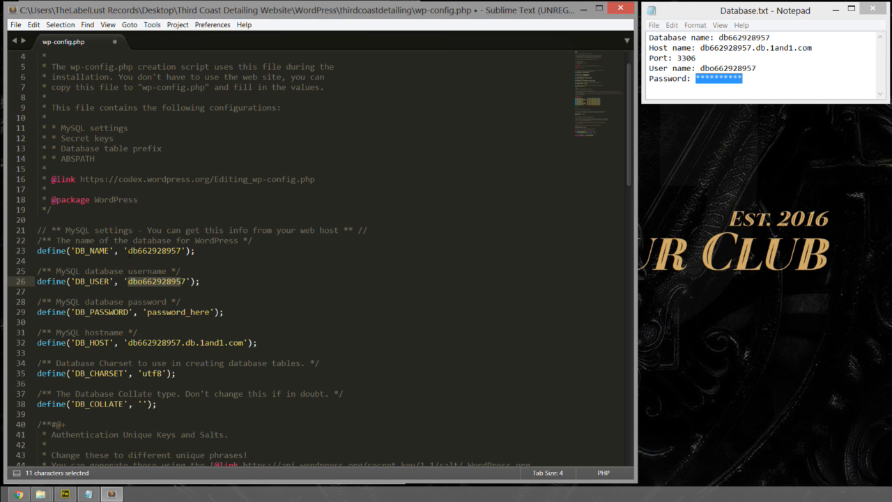
{"action": "left_click_drag", "start_coordinate": [128, 251], "coordinate": [182, 251]}
{"action": "left_click_drag", "start_coordinate": [128, 343], "coordinate": [245, 342]}
{"action": "left_click", "coordinate": [286, 345]}
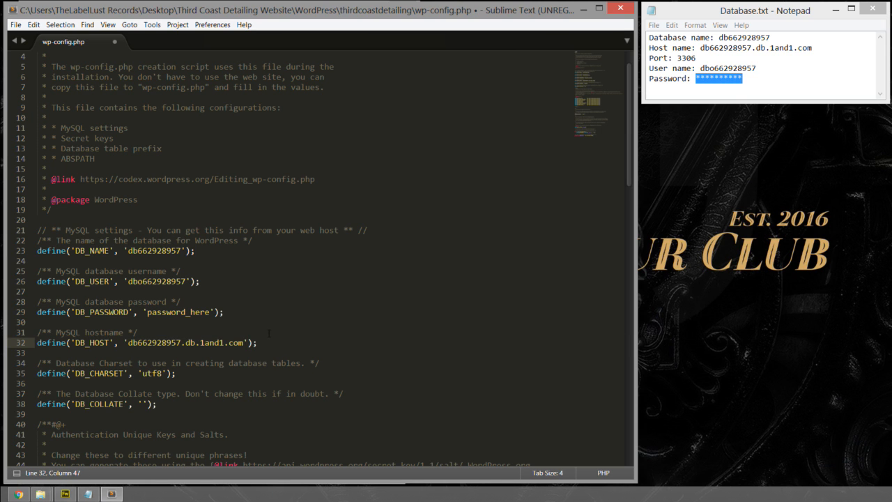
{"action": "key", "text": "Up"}
{"action": "key", "text": "Up"}
{"action": "key", "text": "Up"}
{"action": "scroll", "coordinate": [397, 307], "scroll_direction": "down", "scroll_amount": 8}
{"action": "scroll", "coordinate": [391, 314], "scroll_direction": "down", "scroll_amount": 2}
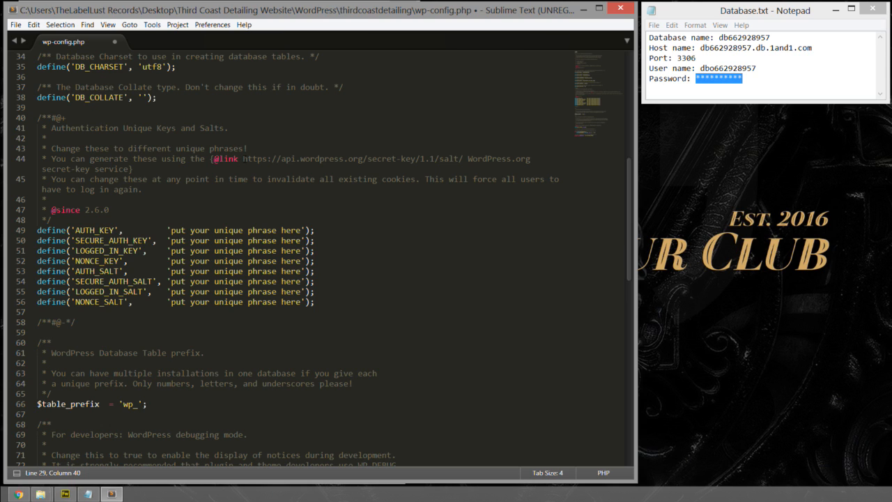
{"action": "left_click_drag", "start_coordinate": [243, 159], "coordinate": [461, 159]}
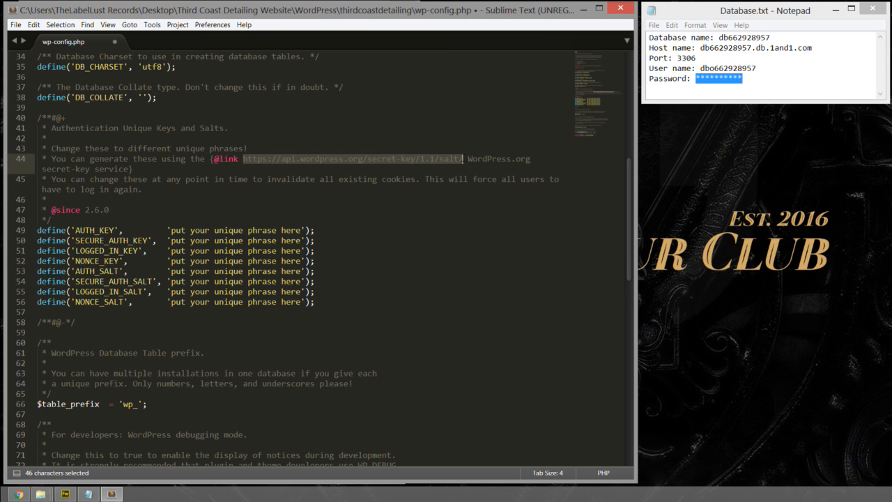
{"action": "key", "text": "ctrl+c"}
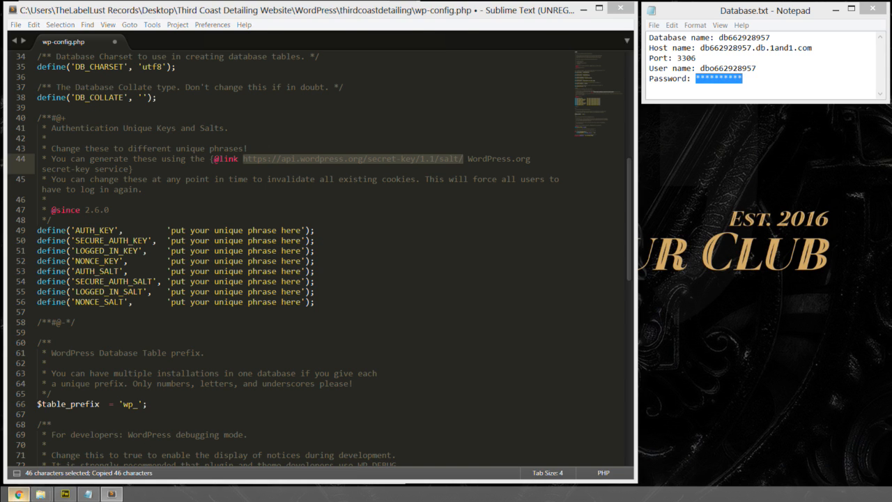
{"action": "left_click", "coordinate": [19, 494]}
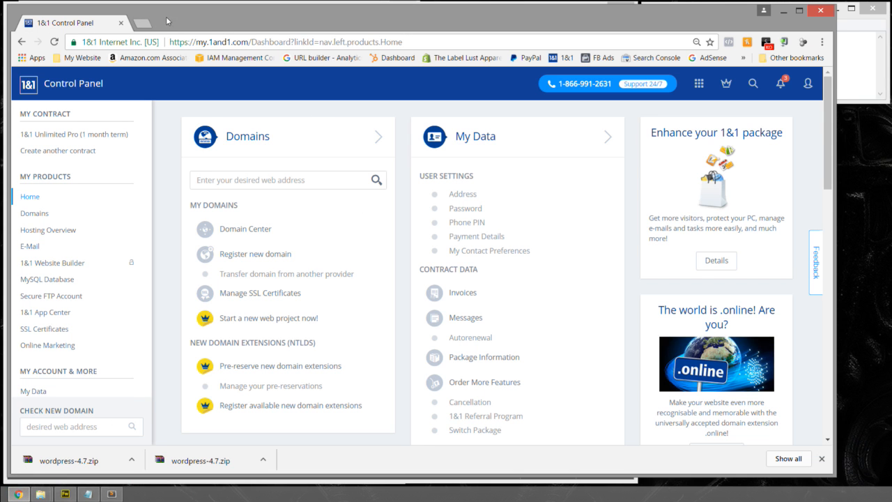
{"action": "left_click", "coordinate": [143, 23]}
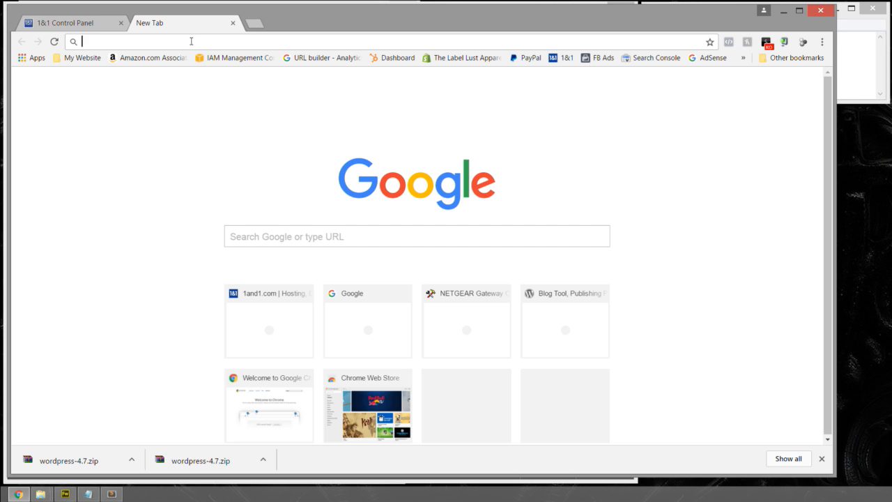
{"action": "key", "text": "ctrl+v"}
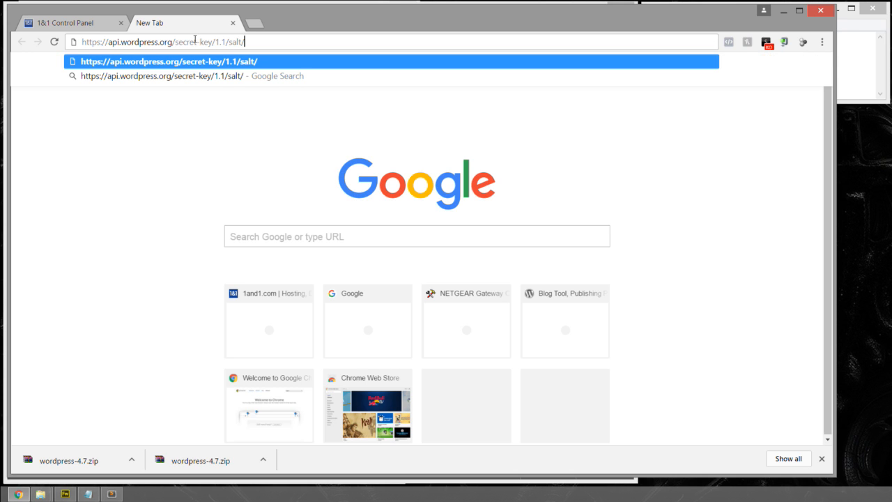
{"action": "key", "text": "Return"}
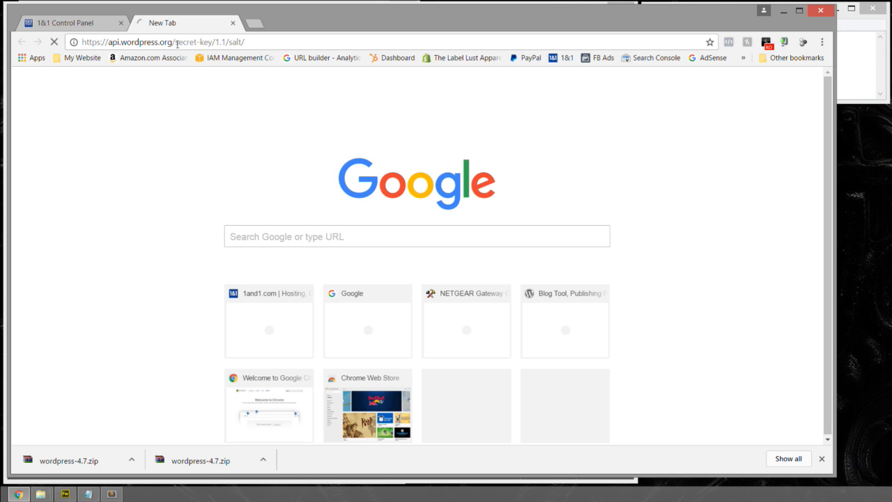
- Examine the complete set of generated authentication keys and salts, and reload the page to generate fresh sets
{"action": "left_click_drag", "start_coordinate": [417, 140], "coordinate": [10, 71]}
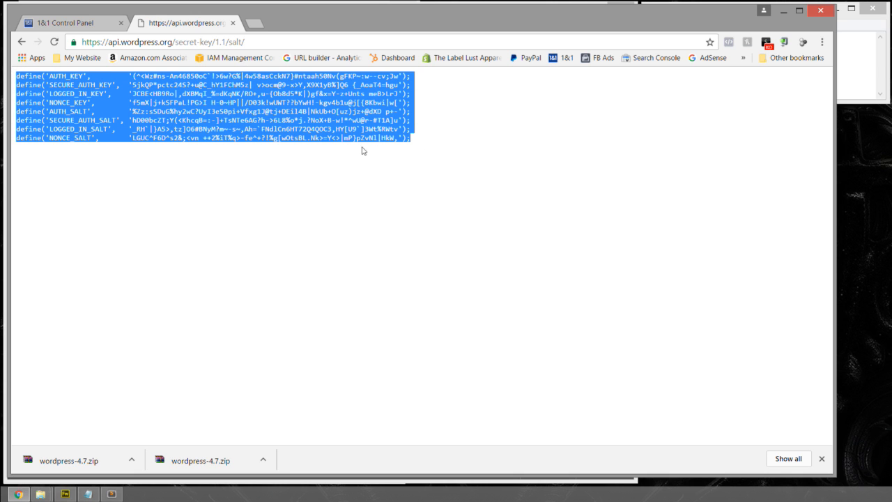
{"action": "left_click_drag", "start_coordinate": [429, 131], "coordinate": [12, 73]}
{"action": "left_click", "coordinate": [298, 112]}
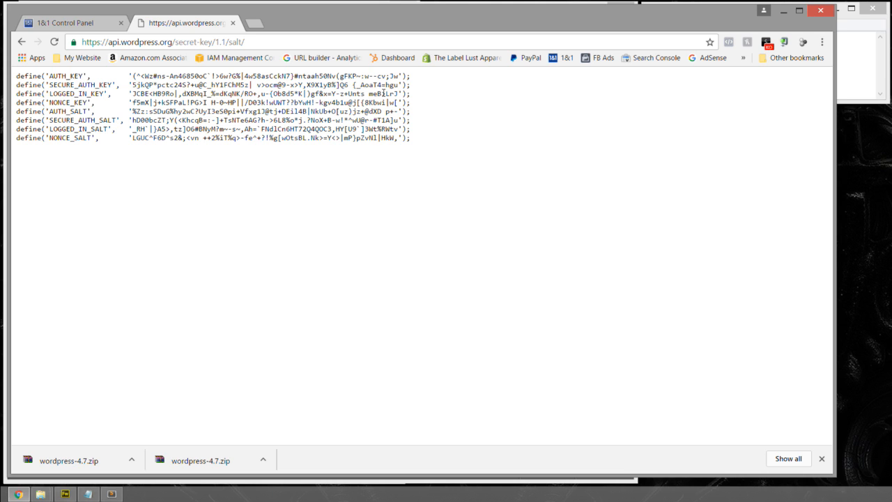
{"action": "key", "text": "ctrl+a"}
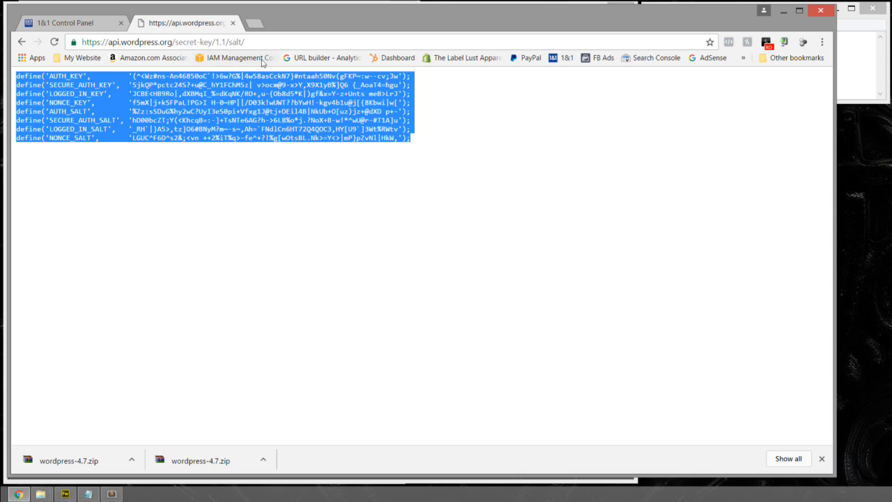
{"action": "left_click", "coordinate": [55, 43]}
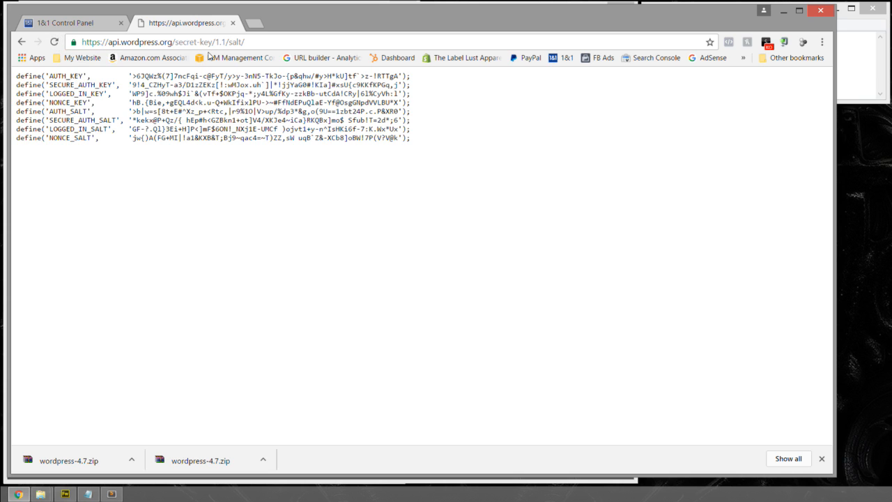
{"action": "left_click", "coordinate": [55, 42]}
{"action": "left_click", "coordinate": [56, 43]}
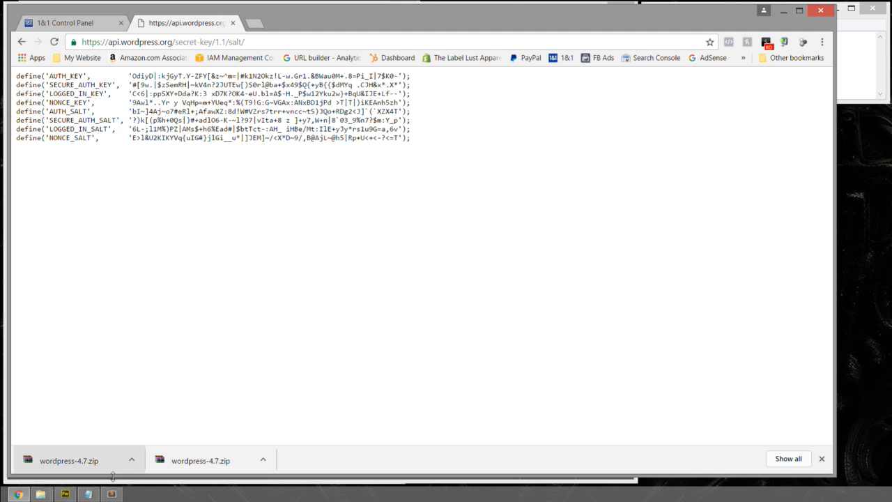
- Switch back to wp-config.php in Sublime Text at the Authentication Unique Keys and Salts section
{"action": "left_click", "coordinate": [782, 11]}
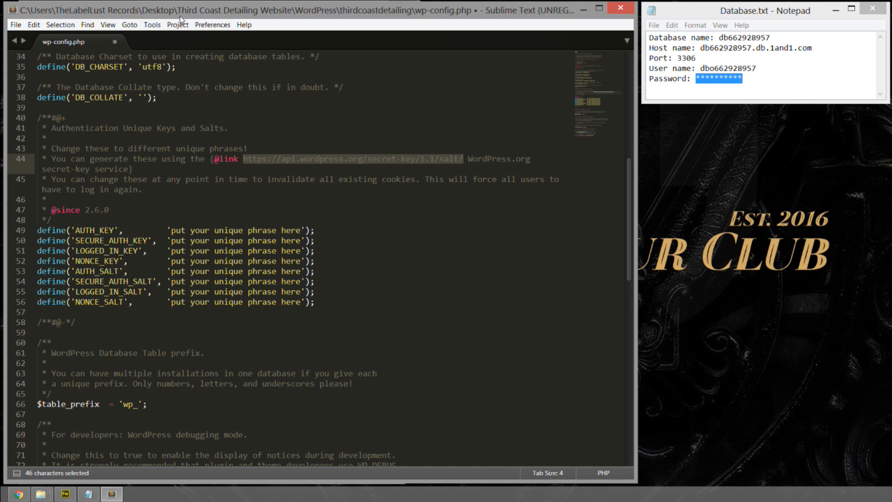
{"action": "left_click_drag", "start_coordinate": [182, 13], "coordinate": [190, 14]}
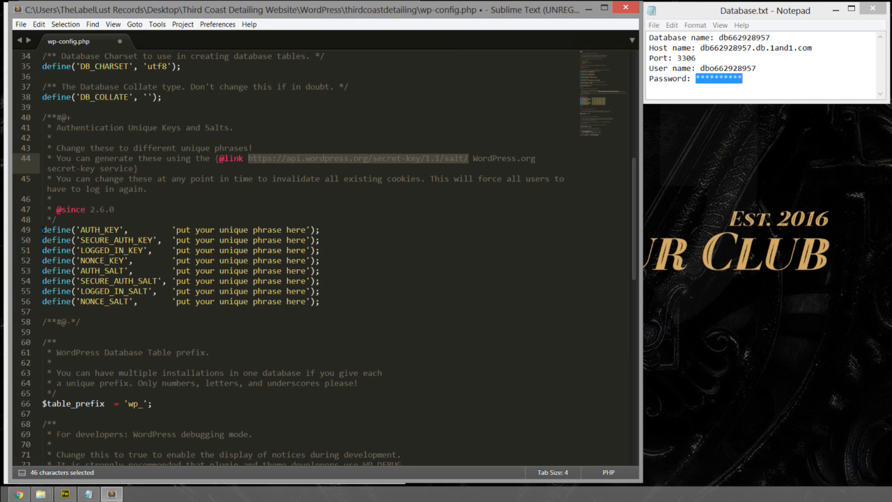
- Try pasting the generated authentication keys and salts over the eight placeholder lines from AUTH_KEY to NONCE_SALT, and undo the paste
{"action": "left_click", "coordinate": [42, 229]}
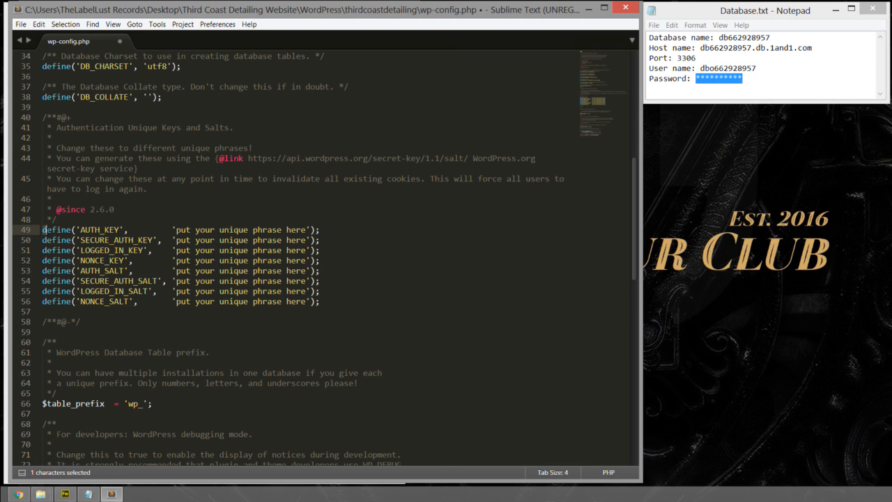
{"action": "left_click", "coordinate": [73, 240], "text": "shift"}
{"action": "left_click_drag", "start_coordinate": [74, 239], "coordinate": [327, 301]}
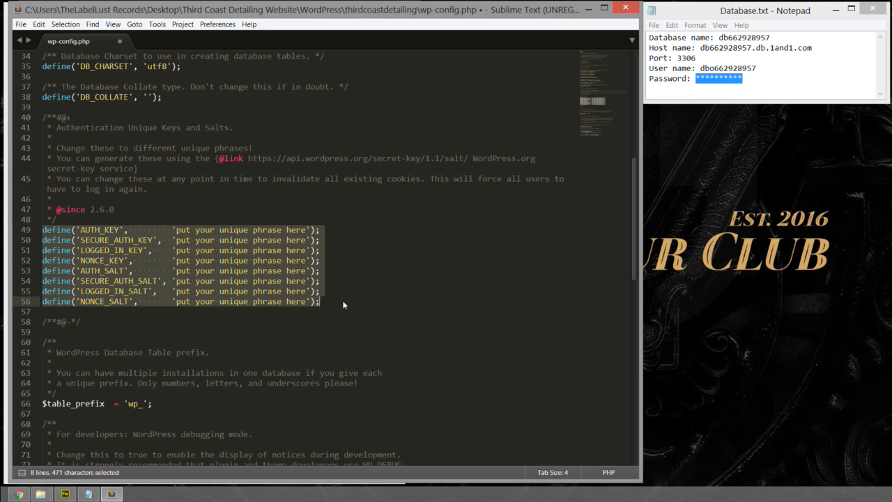
{"action": "left_click_drag", "start_coordinate": [343, 301], "coordinate": [43, 232]}
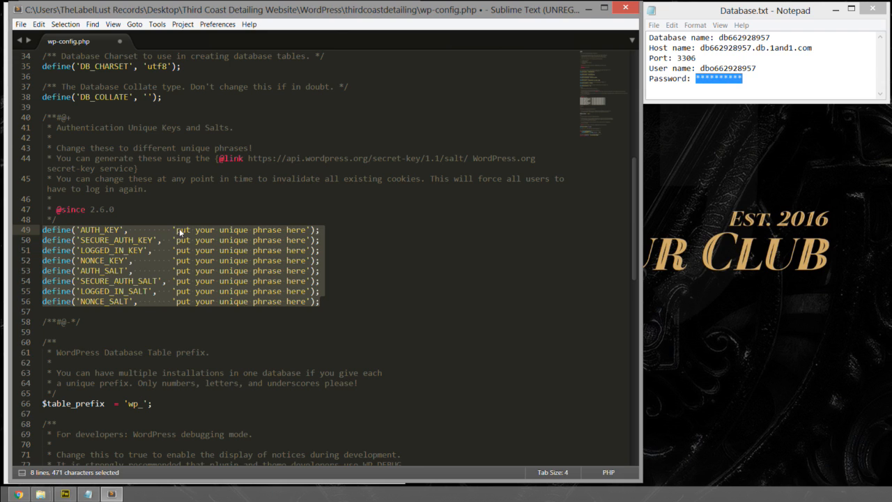
{"action": "key", "text": "ctrl+v"}
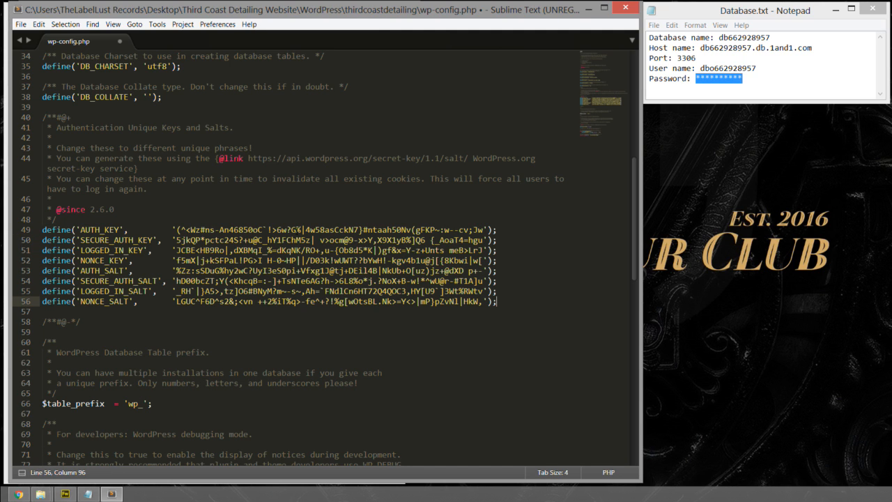
{"action": "key", "text": "ctrl+z"}
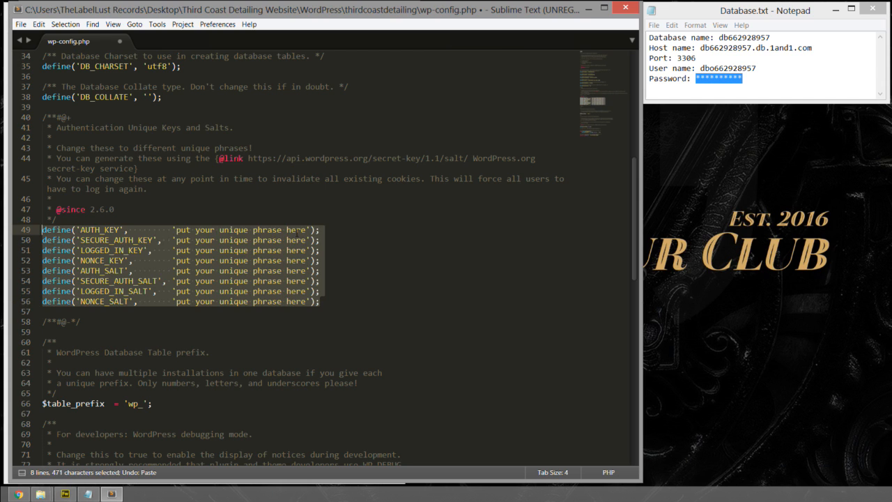
- Replace all eight placeholder define lines, AUTH_KEY through NONCE_SALT, with the generated authentication keys and salts
{"action": "left_click", "coordinate": [104, 230]}
{"action": "left_click_drag", "start_coordinate": [42, 229], "coordinate": [329, 306]}
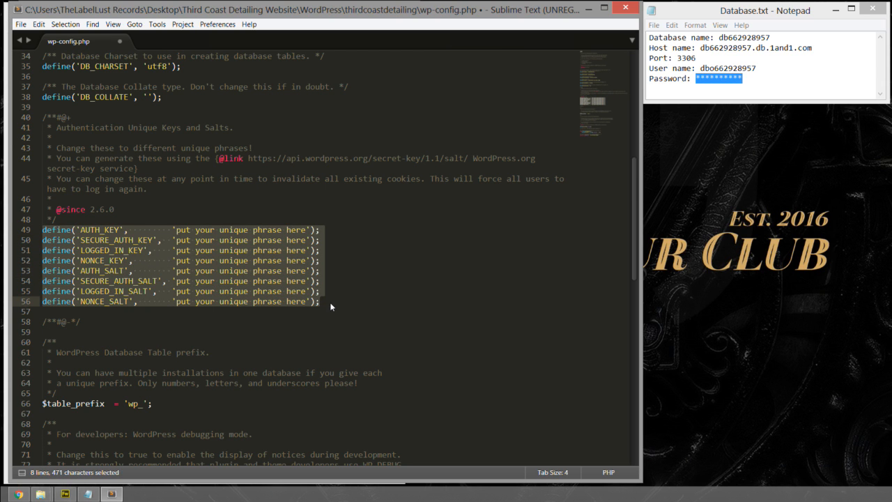
{"action": "key", "text": "ctrl+v"}
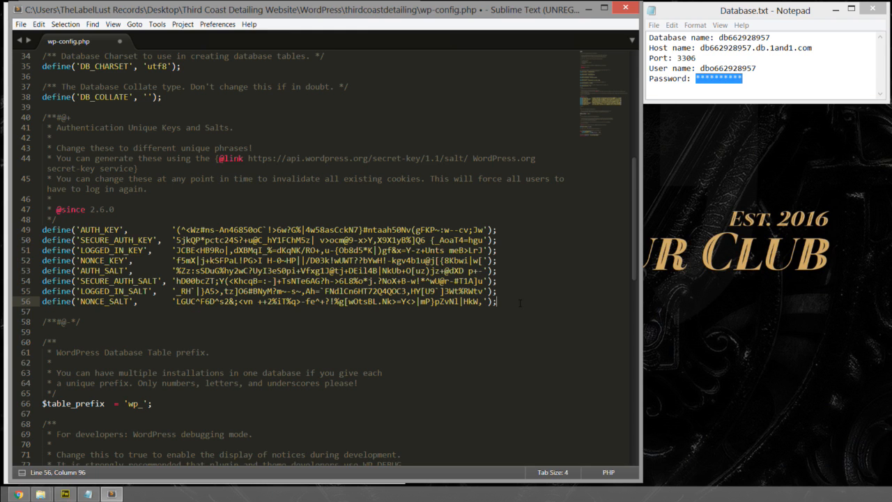
- Close the secret-key generator tab in Chrome and minimize the browser to return to wp-config.php in Sublime Text
{"action": "left_click", "coordinate": [18, 494]}
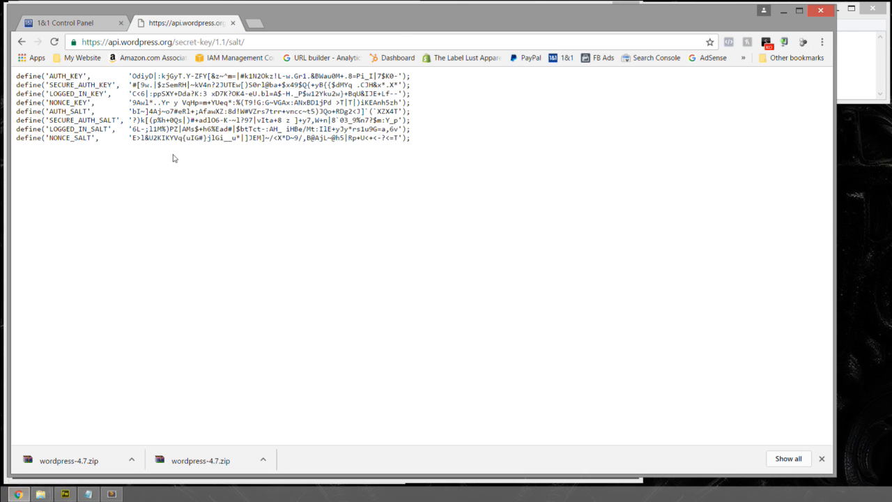
{"action": "left_click", "coordinate": [232, 23]}
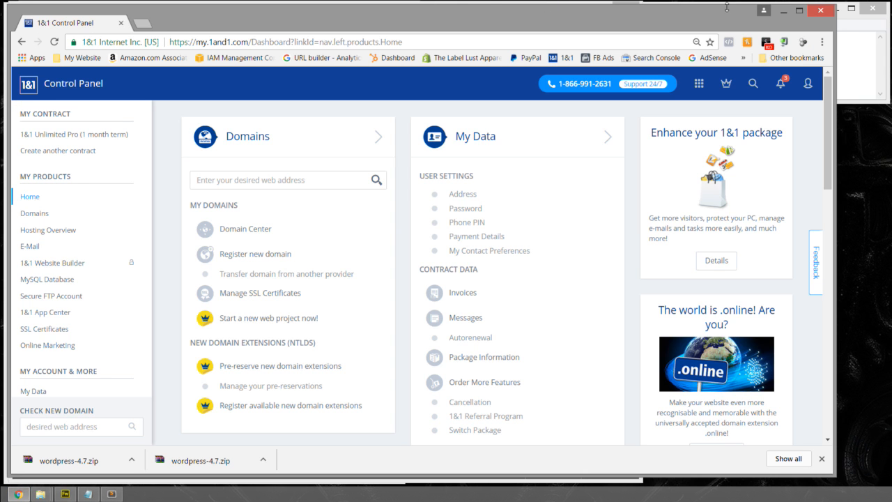
{"action": "left_click", "coordinate": [783, 10]}
- Change the WordPress database table prefix in wp-config.php to wptcd_
{"action": "scroll", "coordinate": [526, 316], "scroll_direction": "down", "scroll_amount": 4}
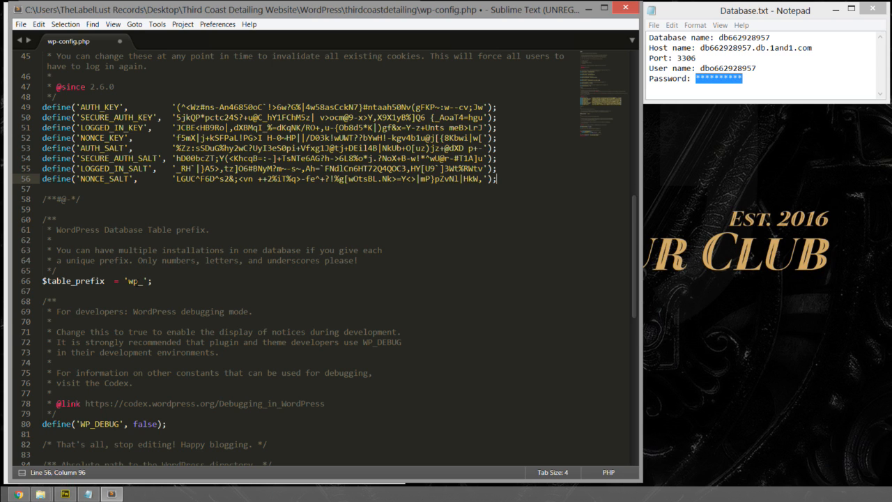
{"action": "left_click", "coordinate": [139, 281]}
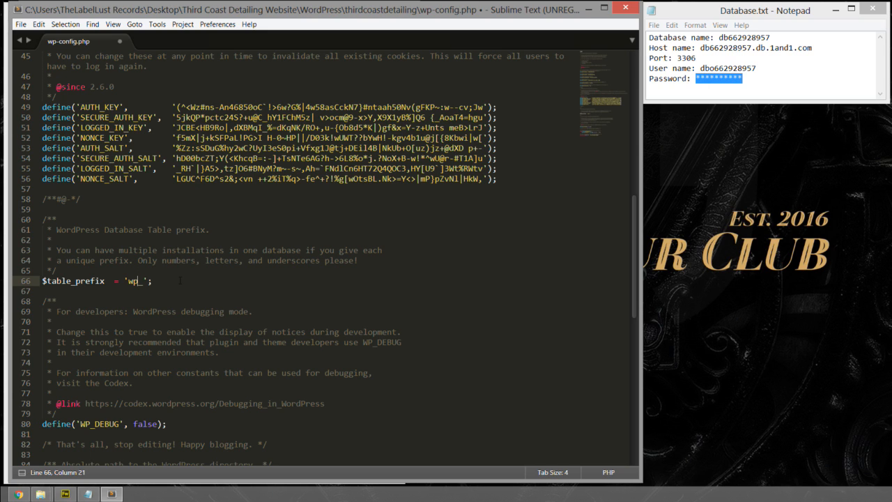
{"action": "type", "text": "tcd"}
- Remove the empty last line after the wp-settings.php require statement and save wp-config.php
{"action": "scroll", "coordinate": [258, 277], "scroll_direction": "down", "scroll_amount": 5}
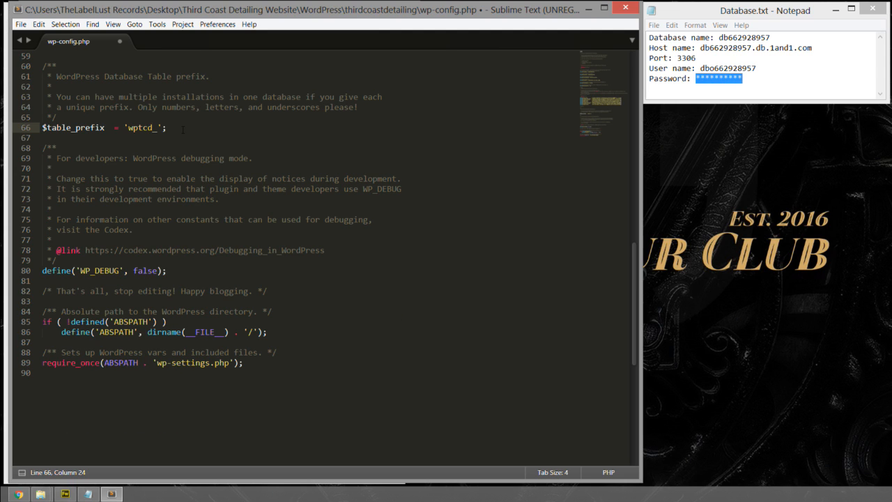
{"action": "scroll", "coordinate": [183, 130], "scroll_direction": "down", "scroll_amount": 3}
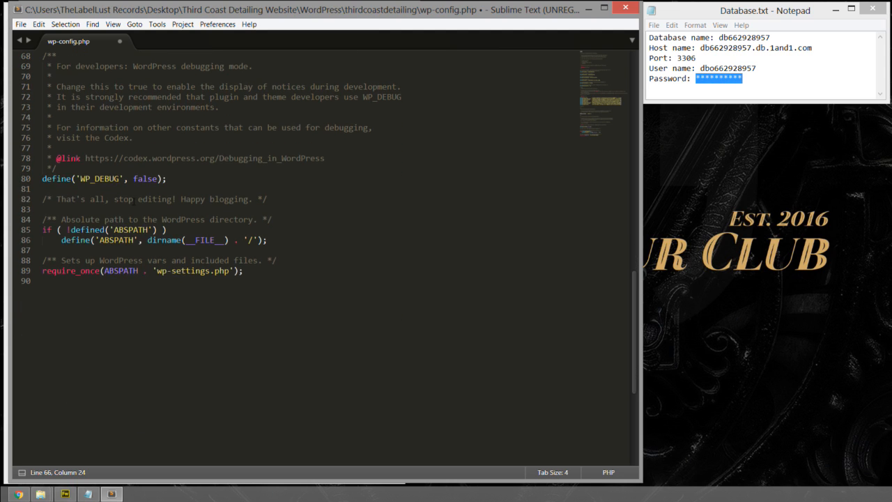
{"action": "left_click", "coordinate": [52, 280]}
{"action": "key", "text": "BackSpace"}
{"action": "left_click", "coordinate": [21, 24]}
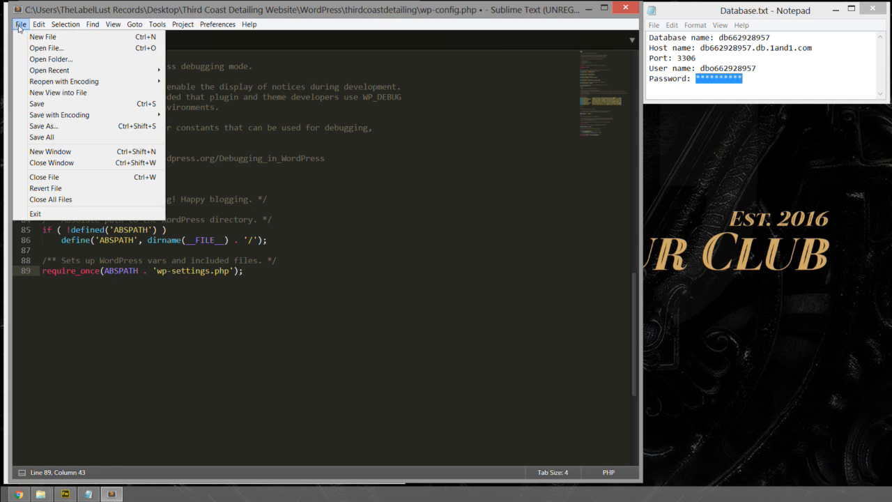
{"action": "left_click", "coordinate": [38, 104]}
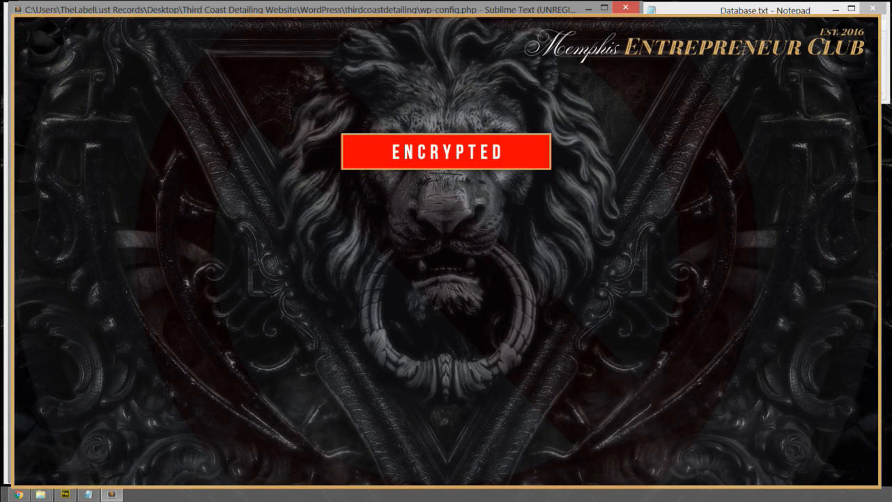
- Paste the database password into wp-config.php, save the file and switch to a new untitled document
{"action": "key", "text": "ctrl+v"}
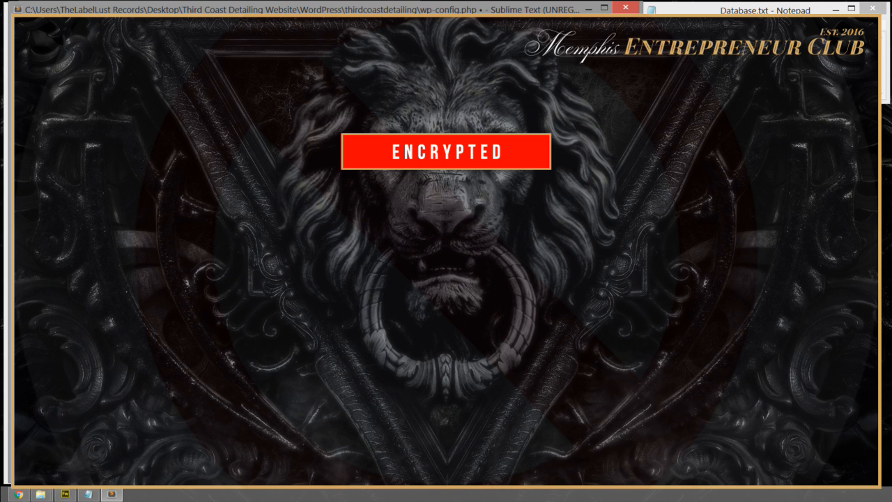
{"action": "key", "text": "ctrl+s"}
{"action": "key", "text": "ctrl+n"}
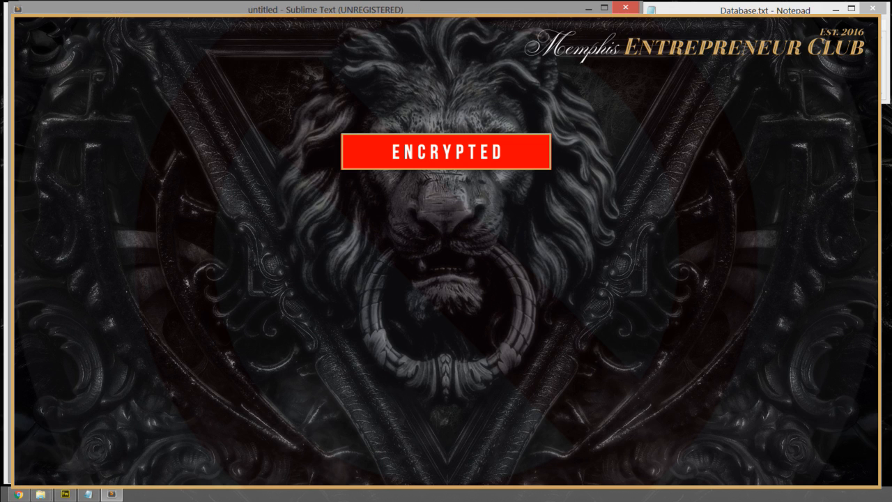
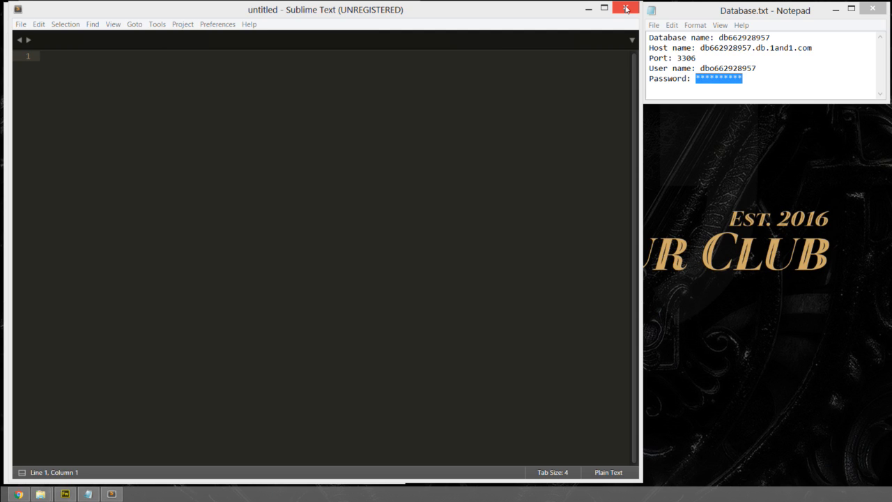
- Close Sublime Text and select all the WordPress files and folders in the local thirdcoastdetailing folder
{"action": "left_click", "coordinate": [625, 8]}
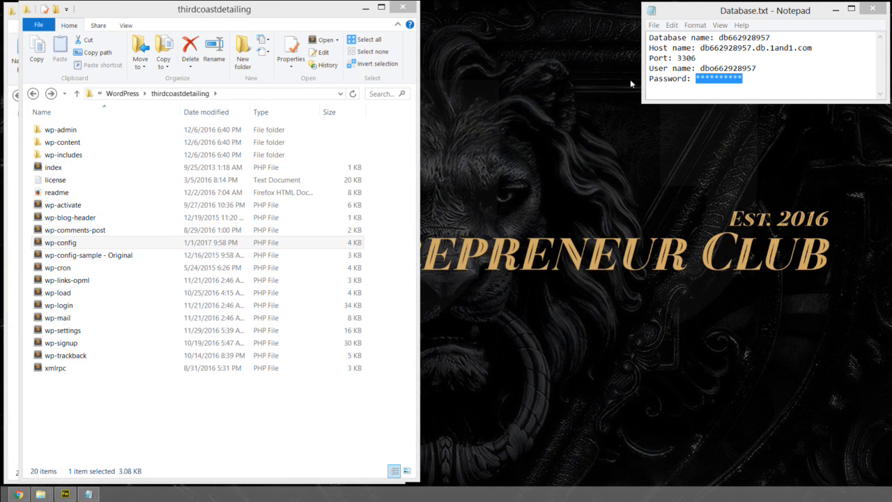
{"action": "left_click", "coordinate": [109, 406]}
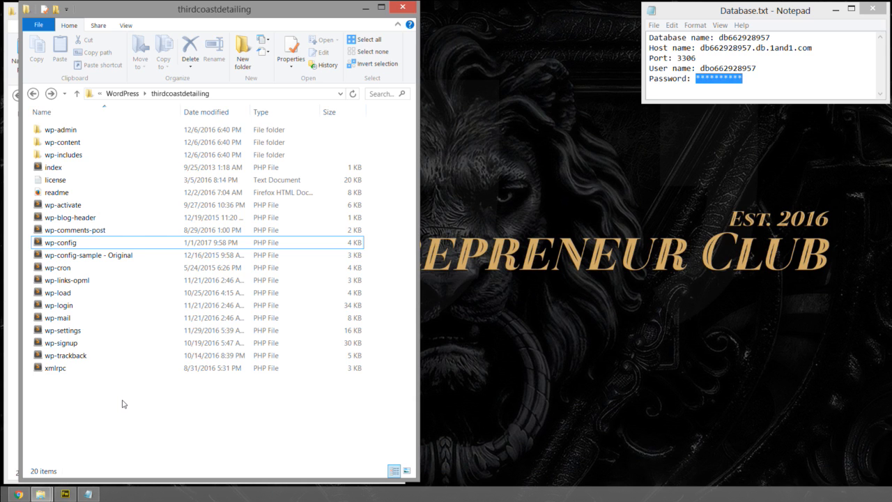
{"action": "left_click_drag", "start_coordinate": [122, 406], "coordinate": [42, 130]}
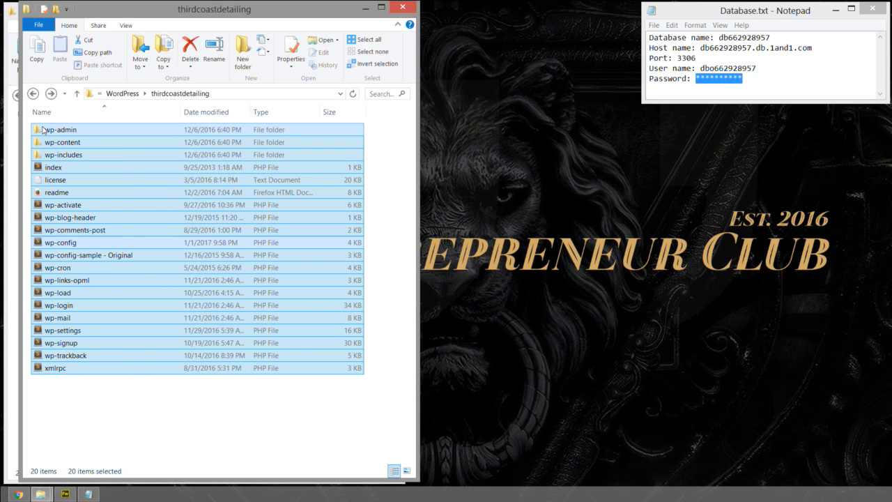
{"action": "left_click_drag", "start_coordinate": [94, 399], "coordinate": [43, 131]}
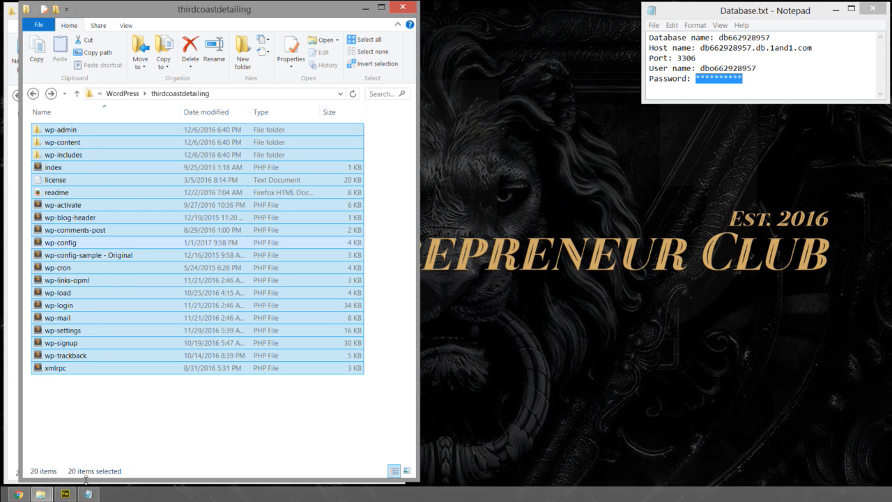
- Switch to the 1&1 Control Panel in Chrome, open the thirdcoastdetailing folder in the webspace explorer and start a file upload
{"action": "mouse_move", "coordinate": [19, 493]}
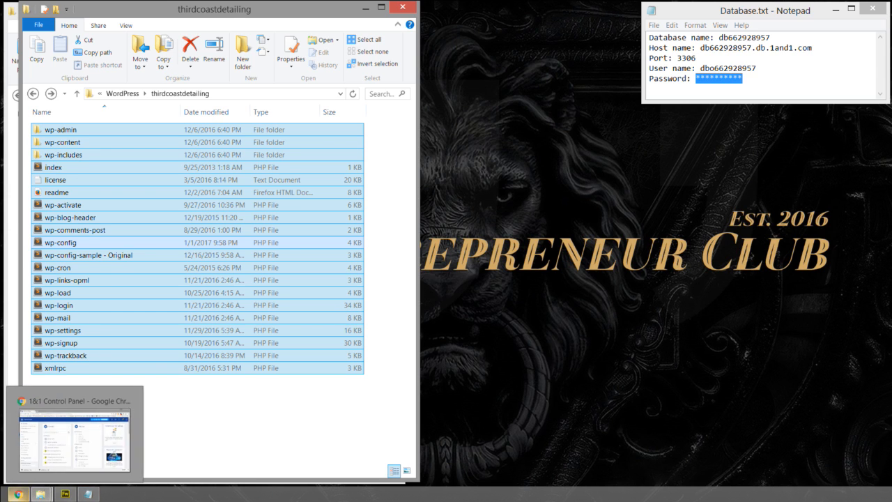
{"action": "left_click", "coordinate": [18, 494]}
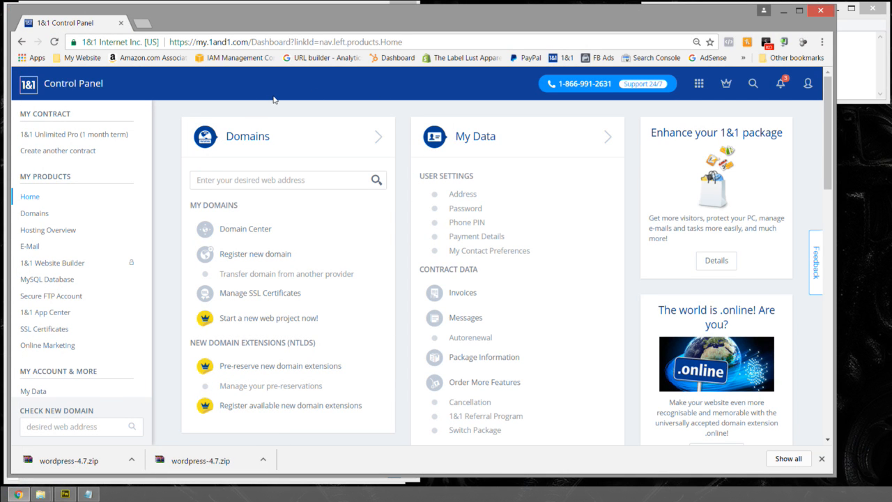
{"action": "scroll", "coordinate": [346, 117], "scroll_direction": "down", "scroll_amount": 1}
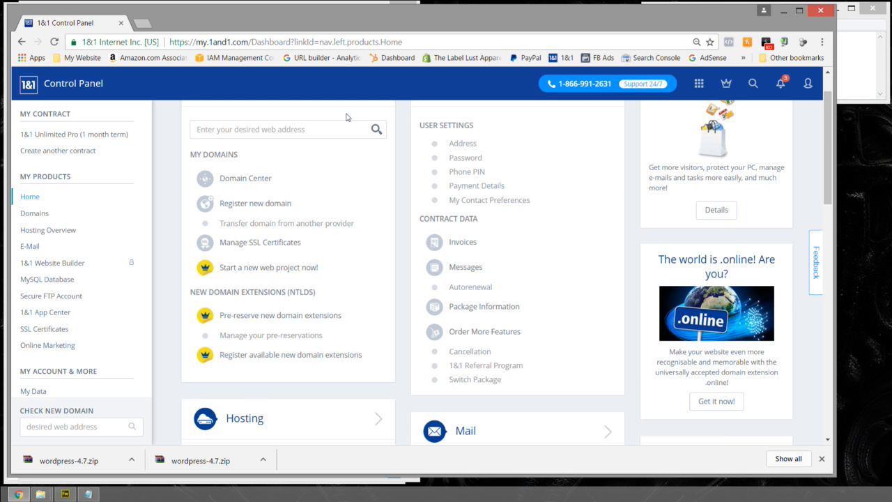
{"action": "scroll", "coordinate": [346, 117], "scroll_direction": "down", "scroll_amount": 6}
{"action": "scroll", "coordinate": [344, 116], "scroll_direction": "up", "scroll_amount": 2}
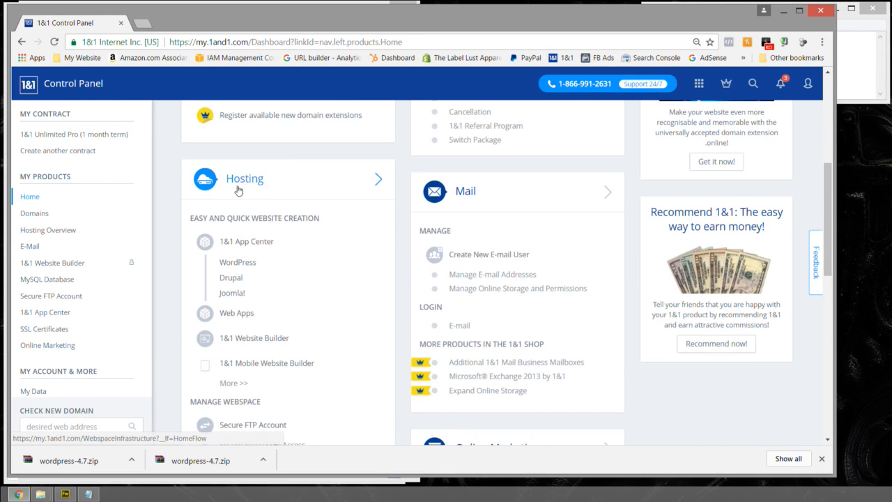
{"action": "scroll", "coordinate": [281, 189], "scroll_direction": "down", "scroll_amount": 1}
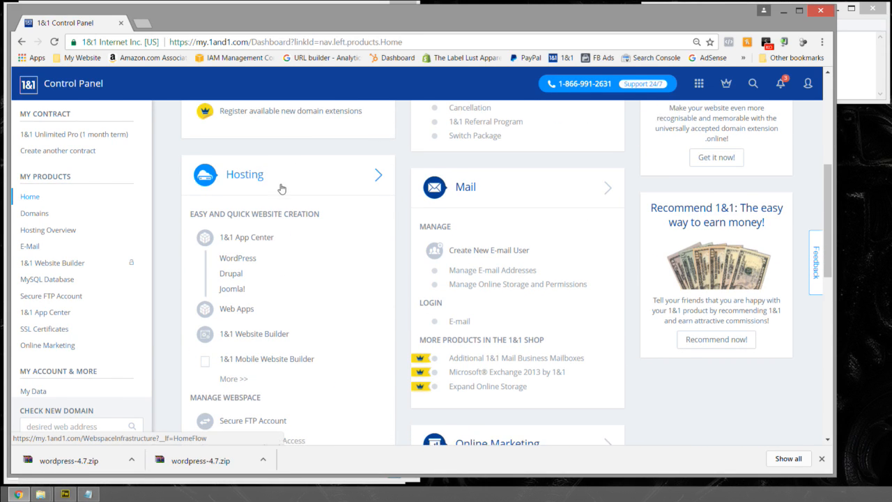
{"action": "scroll", "coordinate": [282, 189], "scroll_direction": "down", "scroll_amount": 3}
{"action": "left_click", "coordinate": [251, 286]}
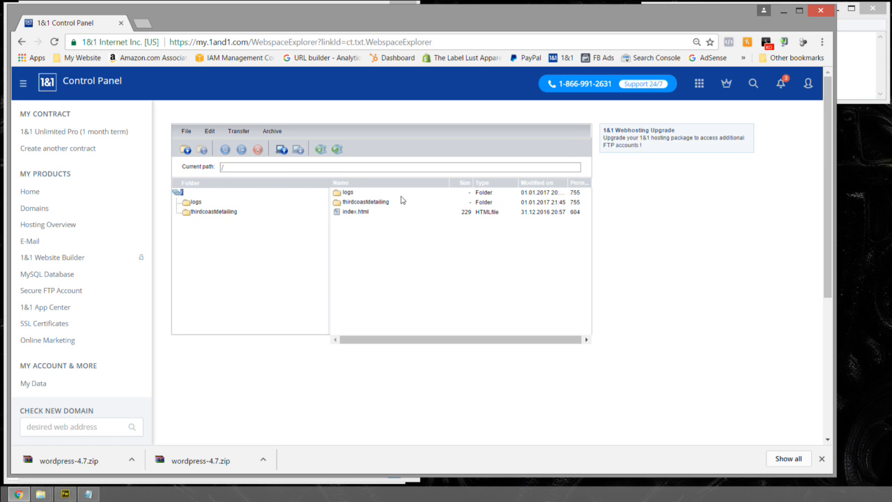
{"action": "left_click", "coordinate": [219, 213]}
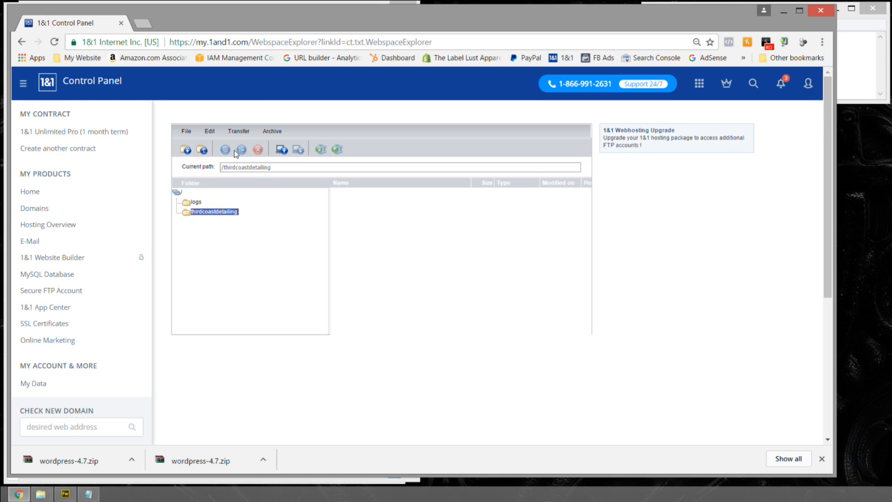
{"action": "left_click", "coordinate": [282, 151]}
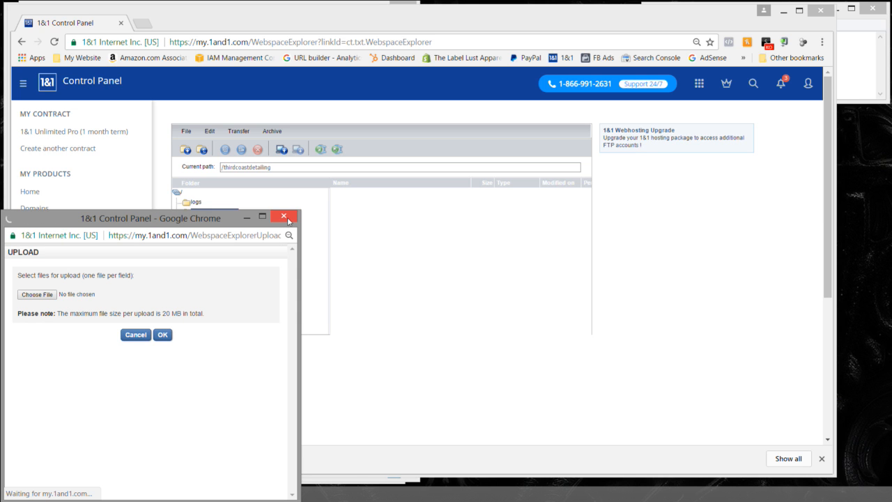
{"action": "left_click", "coordinate": [44, 297]}
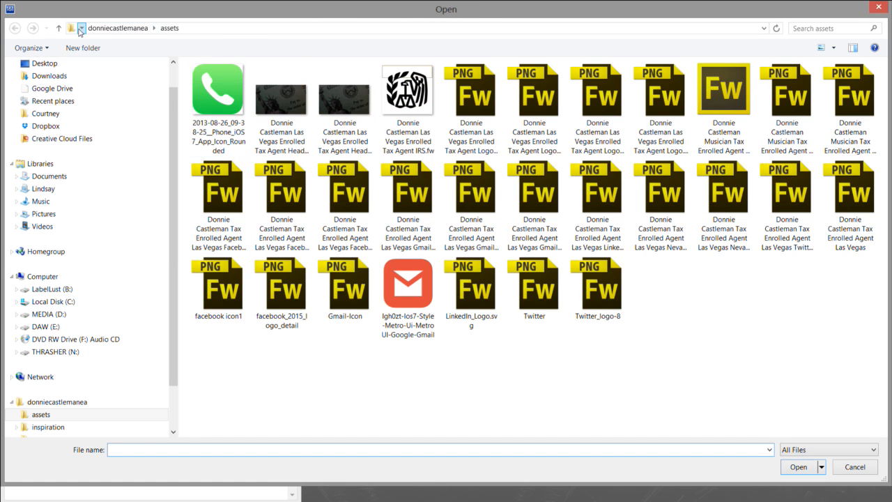
{"action": "left_click", "coordinate": [80, 29]}
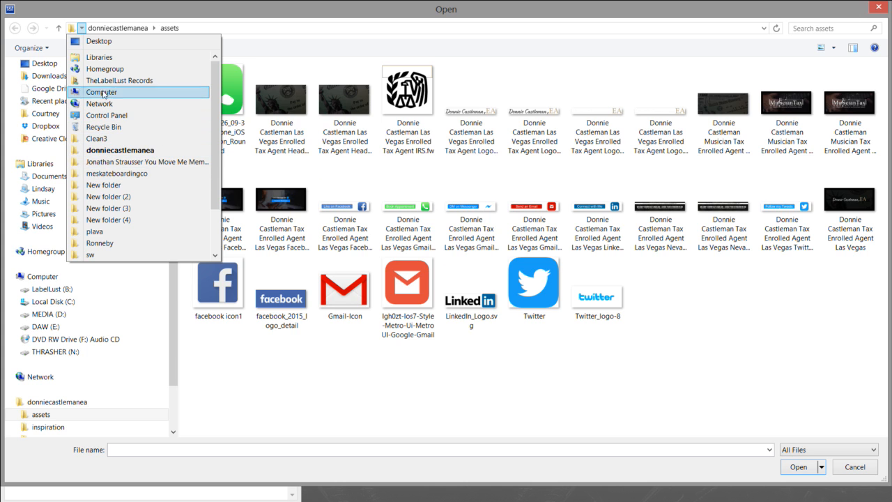
{"action": "scroll", "coordinate": [105, 115], "scroll_direction": "down", "scroll_amount": 2}
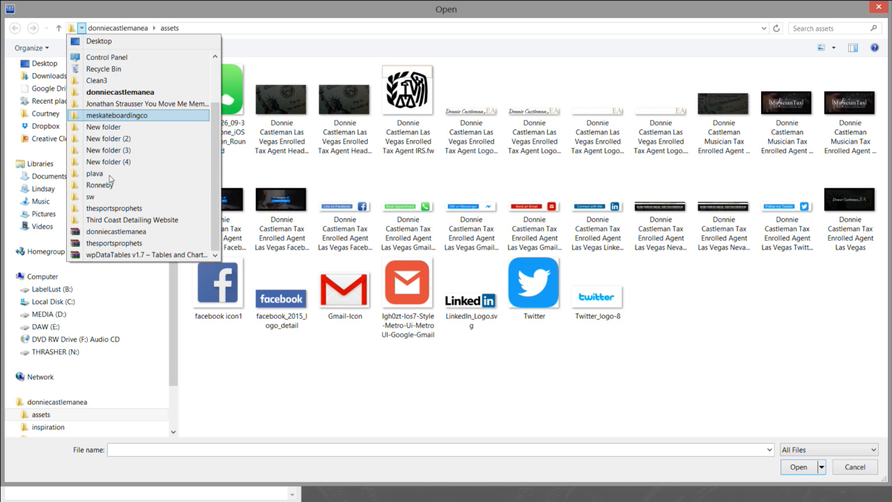
{"action": "left_click", "coordinate": [110, 220]}
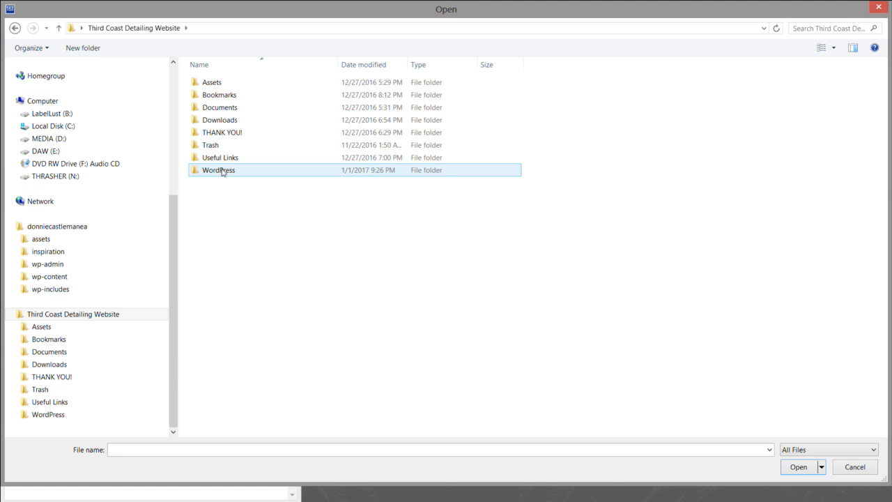
{"action": "double_click", "coordinate": [222, 171]}
{"action": "double_click", "coordinate": [225, 110]}
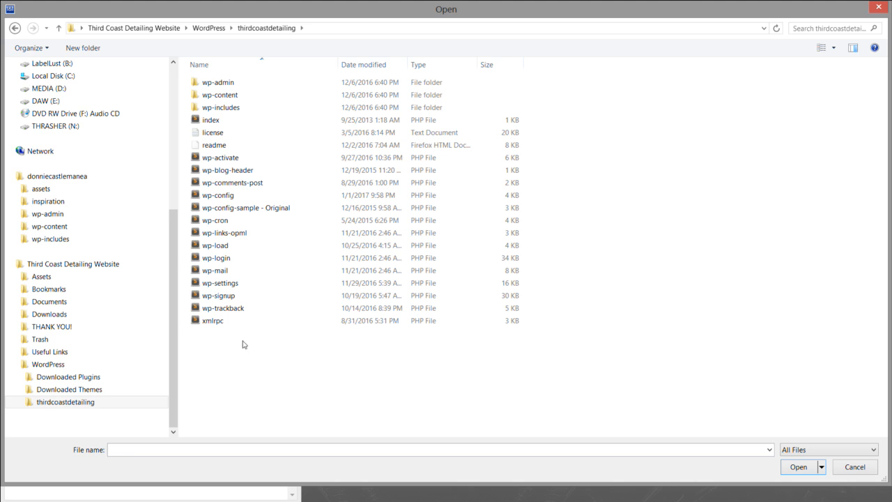
{"action": "left_click", "coordinate": [233, 83]}
{"action": "left_click", "coordinate": [877, 8]}
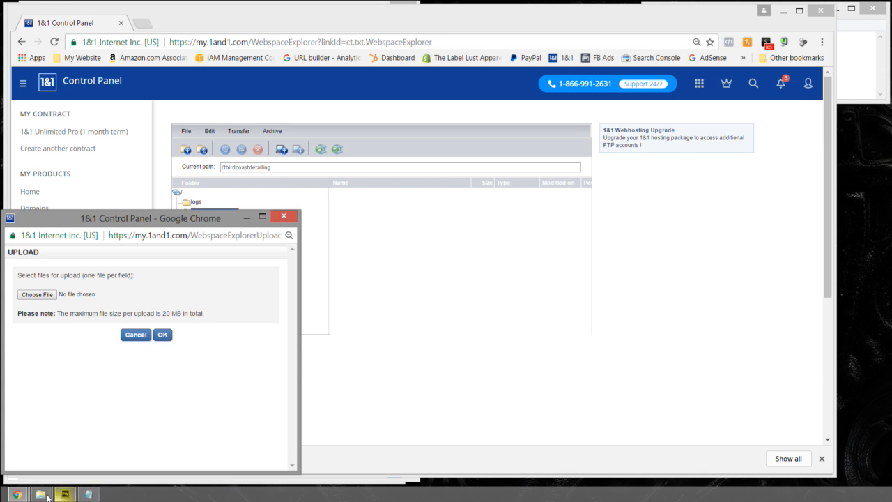
- Close the duplicate thirdcoastdetailing folder window and compress all the WordPress files in the remaining one into a zipped folder
{"action": "mouse_move", "coordinate": [42, 491]}
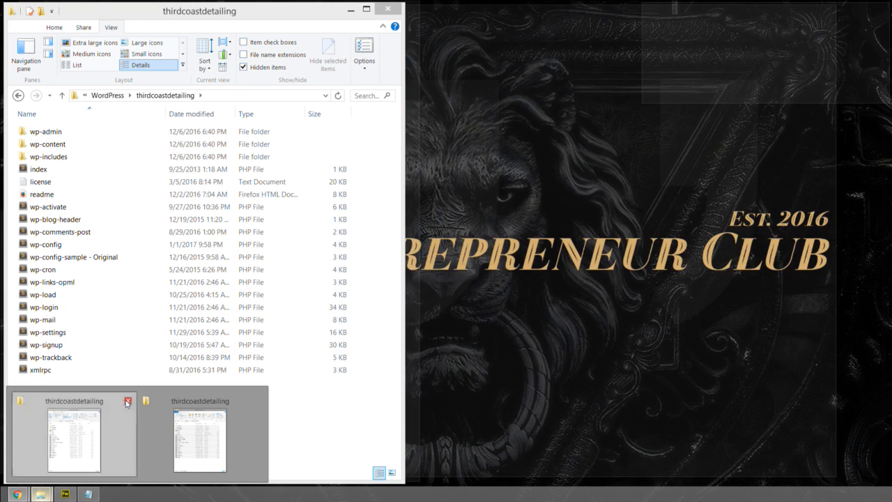
{"action": "left_click", "coordinate": [127, 402]}
{"action": "left_click", "coordinate": [121, 412]}
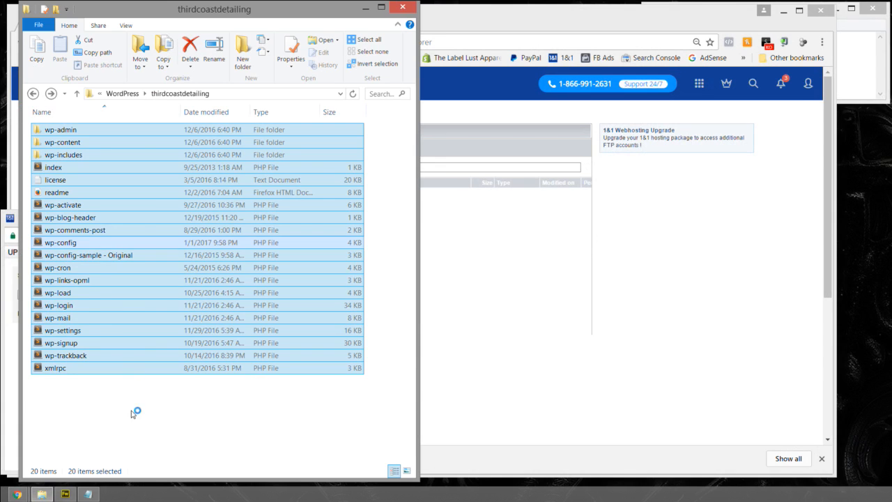
{"action": "left_click_drag", "start_coordinate": [104, 385], "coordinate": [42, 124]}
{"action": "right_click", "coordinate": [62, 195]}
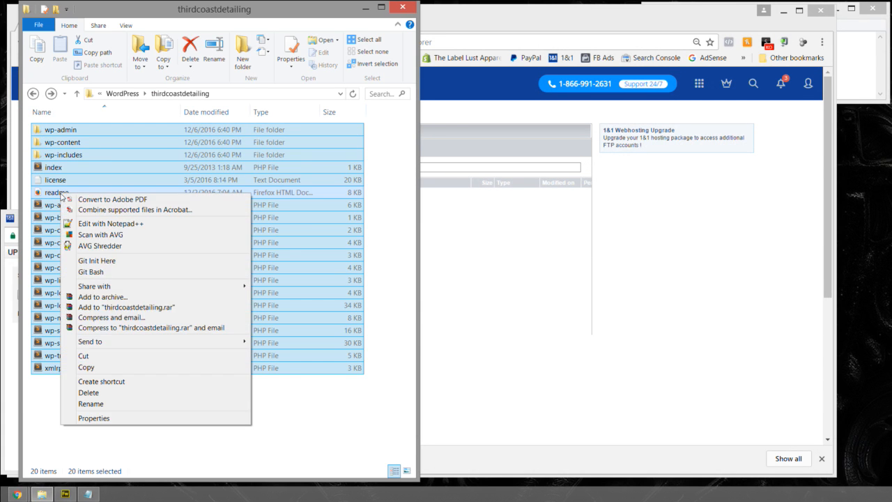
{"action": "mouse_move", "coordinate": [146, 341]}
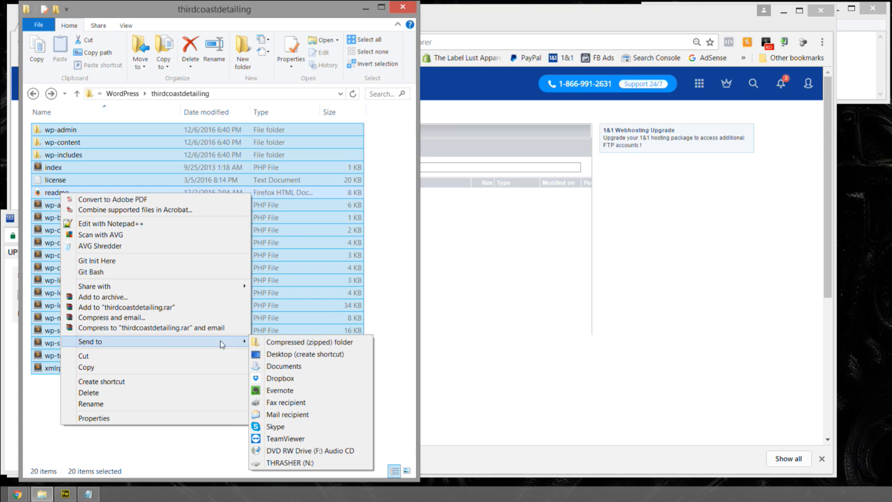
{"action": "left_click", "coordinate": [282, 343]}
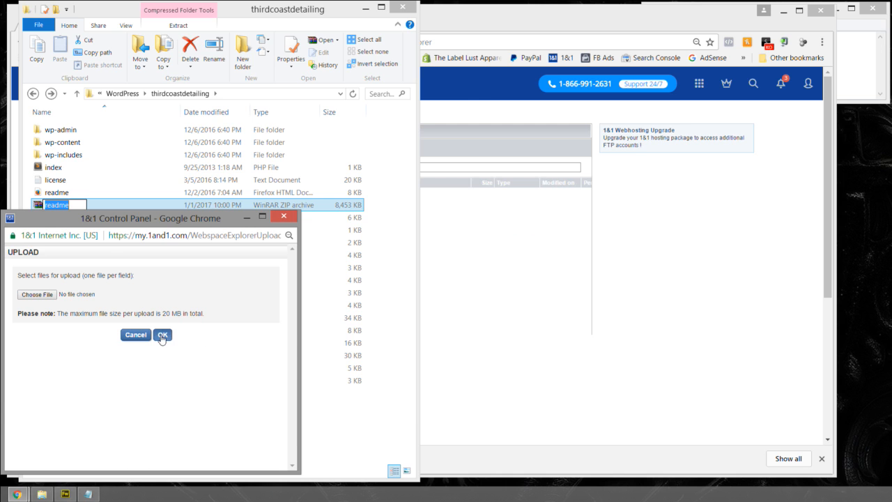
- Choose readme.zip from the local WordPress > thirdcoastdetailing folder and start uploading it to the webspace
{"action": "mouse_move", "coordinate": [100, 221]}
{"action": "left_mouse_down"}
{"action": "mouse_move", "coordinate": [312, 227]}
{"action": "mouse_move", "coordinate": [85, 212]}
{"action": "left_mouse_up"}
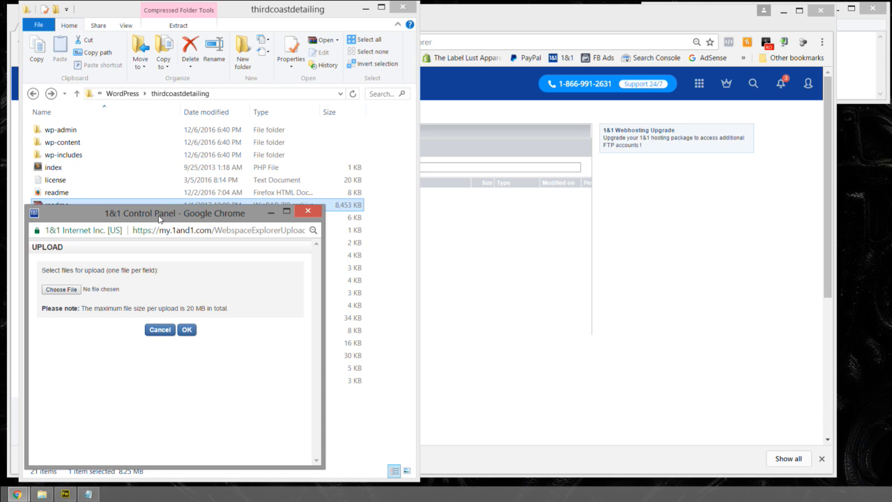
{"action": "left_click", "coordinate": [72, 289]}
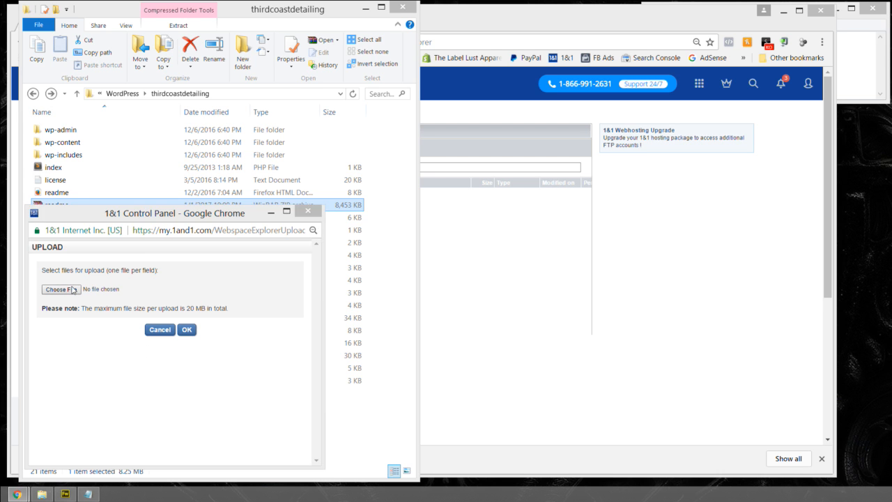
{"action": "left_click", "coordinate": [83, 28]}
{"action": "scroll", "coordinate": [119, 143], "scroll_direction": "down", "scroll_amount": 2}
{"action": "left_click", "coordinate": [123, 222]}
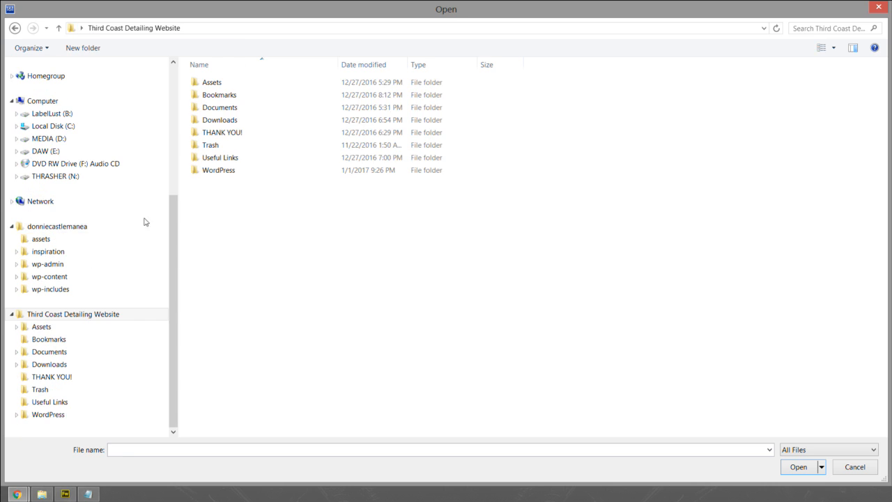
{"action": "double_click", "coordinate": [207, 171]}
{"action": "double_click", "coordinate": [210, 108]}
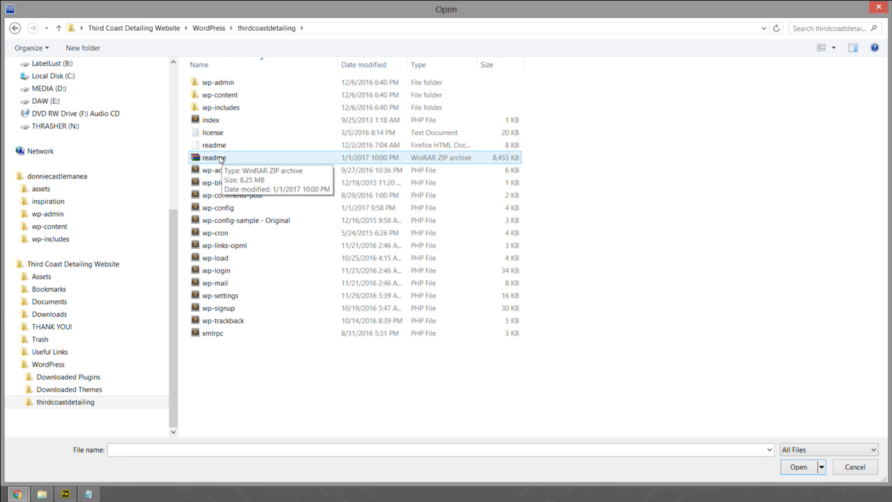
{"action": "double_click", "coordinate": [216, 159]}
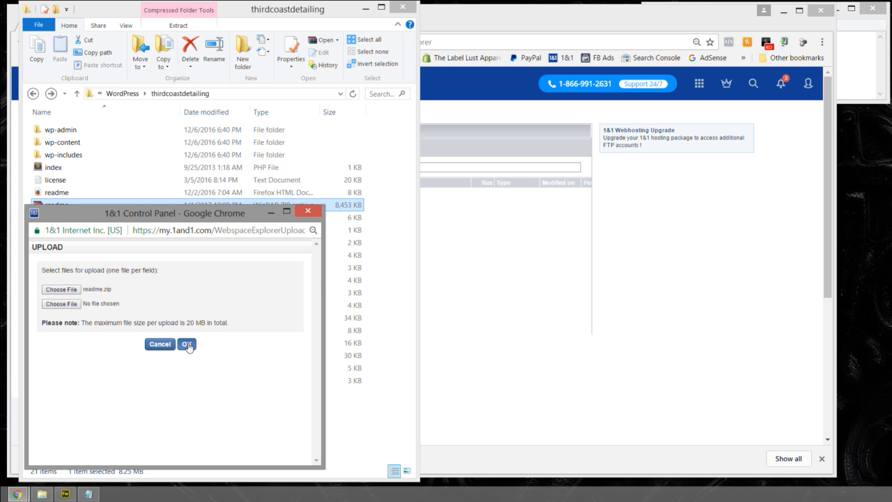
{"action": "mouse_move", "coordinate": [188, 220]}
{"action": "left_mouse_down"}
{"action": "mouse_move", "coordinate": [399, 199]}
{"action": "mouse_move", "coordinate": [185, 233]}
{"action": "left_mouse_up"}
{"action": "left_click", "coordinate": [183, 357]}
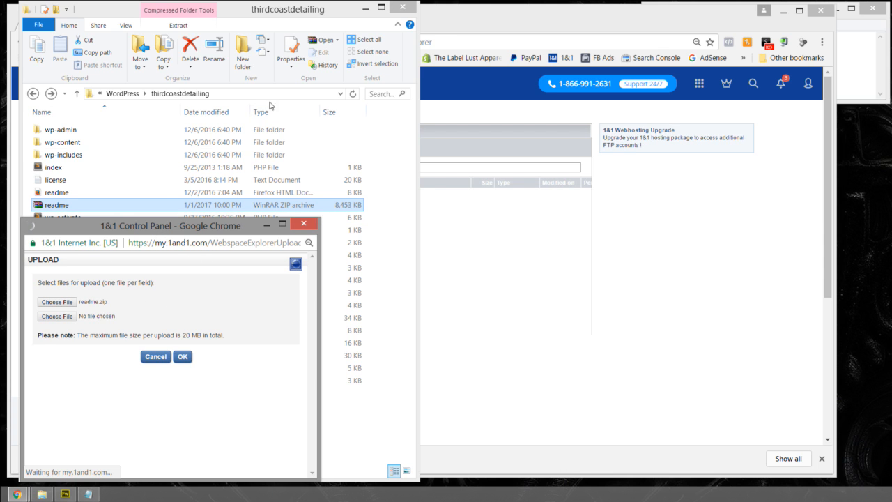
- Minimize the local thirdcoastdetailing folder window and close Database.txt in Notepad
{"action": "left_click", "coordinate": [369, 8]}
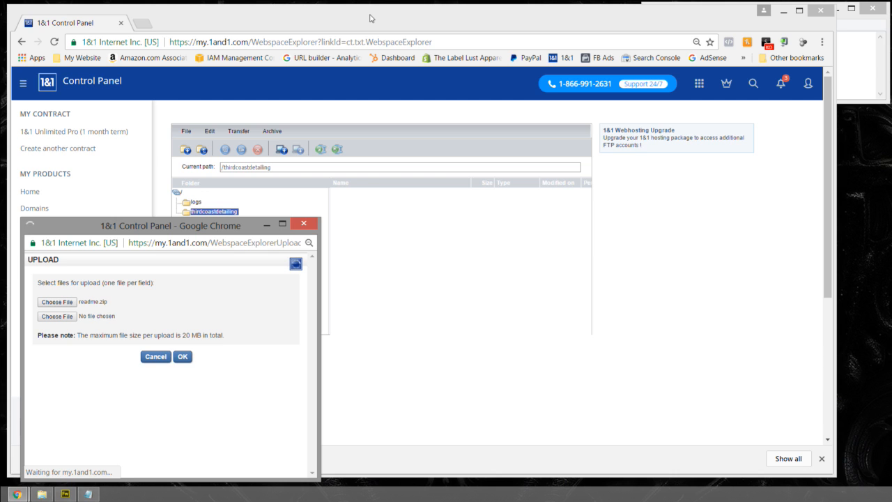
{"action": "left_click", "coordinate": [864, 46]}
{"action": "left_click", "coordinate": [872, 9]}
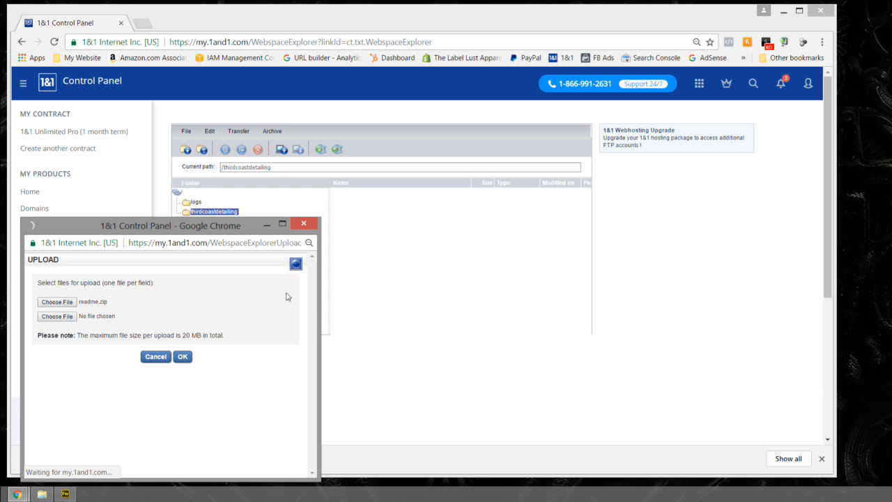
- Duplicate the readme zip archive inside the local thirdcoastdetailing folder, minimizing the Chrome windows
{"action": "left_click", "coordinate": [42, 494]}
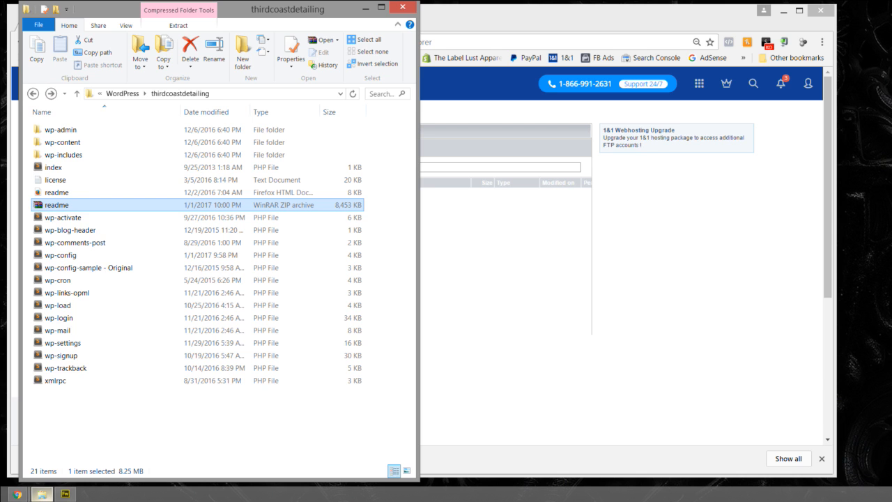
{"action": "left_click", "coordinate": [777, 13]}
{"action": "left_click", "coordinate": [781, 11]}
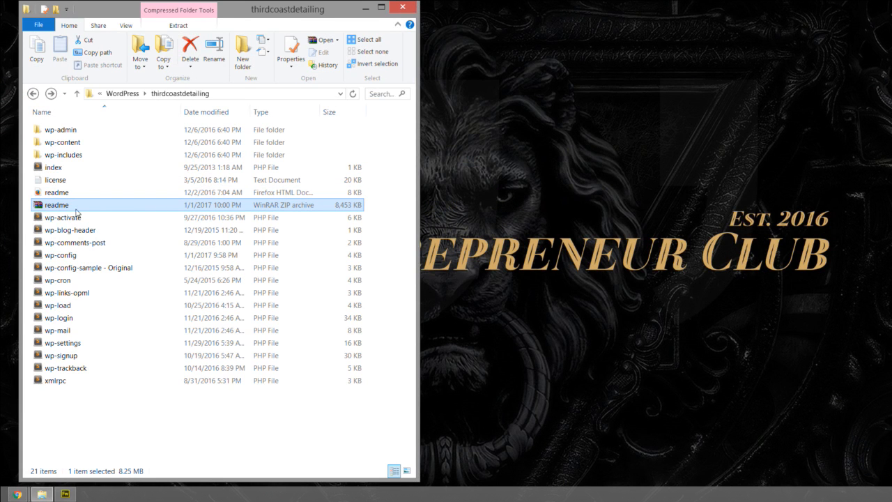
{"action": "left_click_drag", "start_coordinate": [68, 207], "coordinate": [123, 404]}
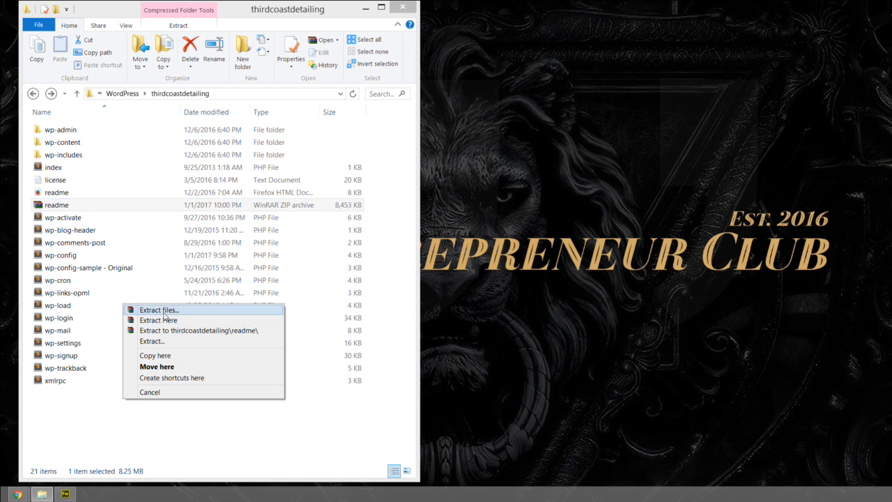
{"action": "left_click", "coordinate": [161, 356]}
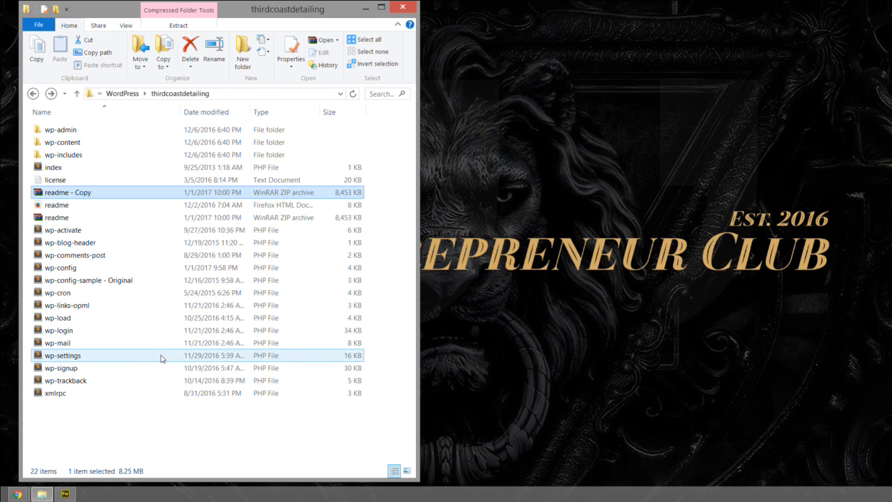
{"action": "left_click", "coordinate": [89, 194]}
{"action": "left_click", "coordinate": [106, 193]}
{"action": "left_click", "coordinate": [112, 193]}
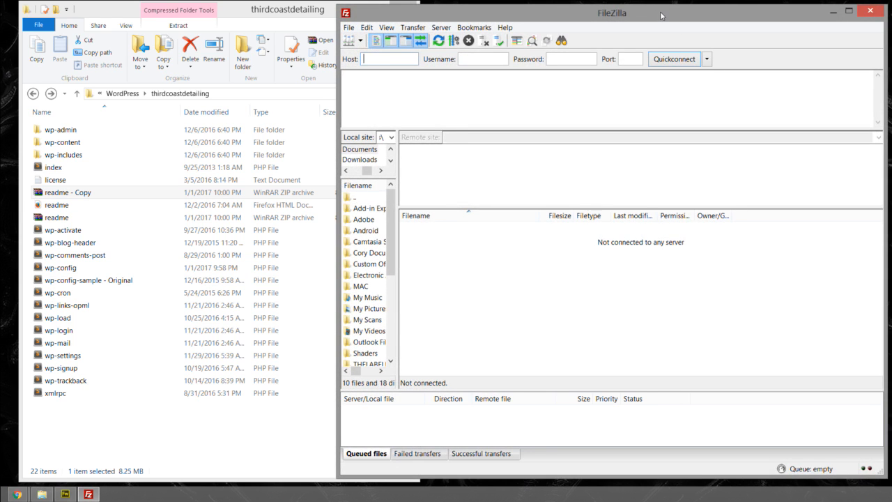
- Connect FileZilla to the saved Third Coast Root site and open the remote thirdcoastdetailing folder
{"action": "left_click", "coordinate": [348, 28]}
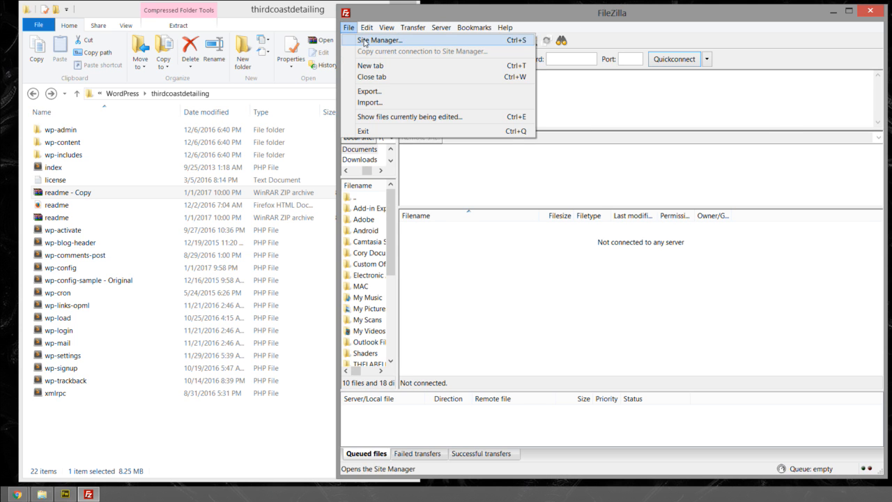
{"action": "left_click", "coordinate": [366, 41]}
{"action": "left_click_drag", "start_coordinate": [565, 164], "coordinate": [572, 217]}
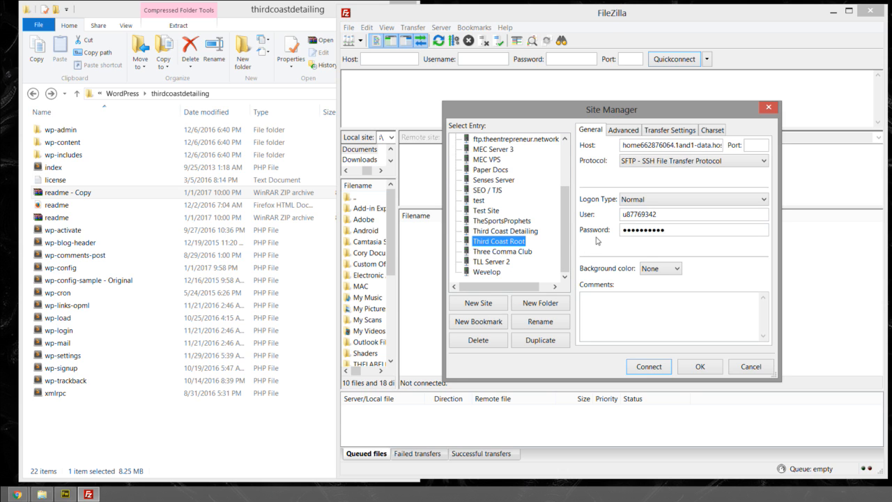
{"action": "left_click_drag", "start_coordinate": [565, 218], "coordinate": [561, 239]}
{"action": "double_click", "coordinate": [502, 241]}
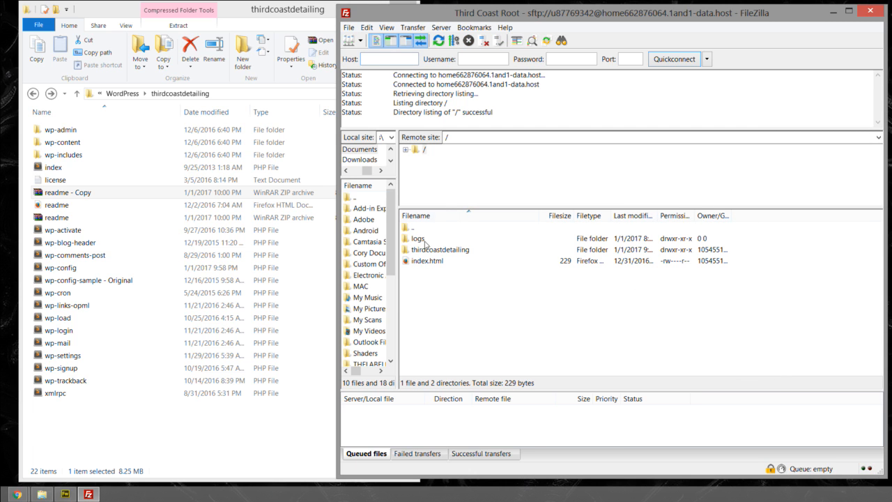
{"action": "left_click", "coordinate": [457, 252]}
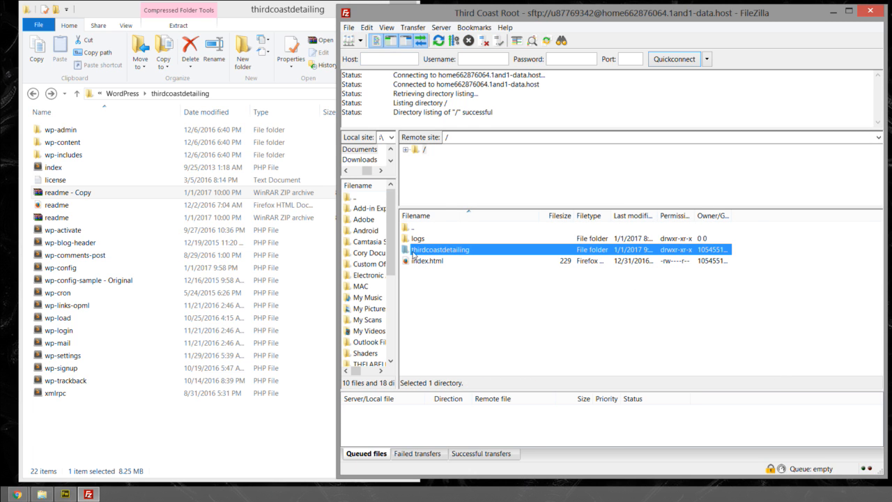
{"action": "double_click", "coordinate": [462, 253]}
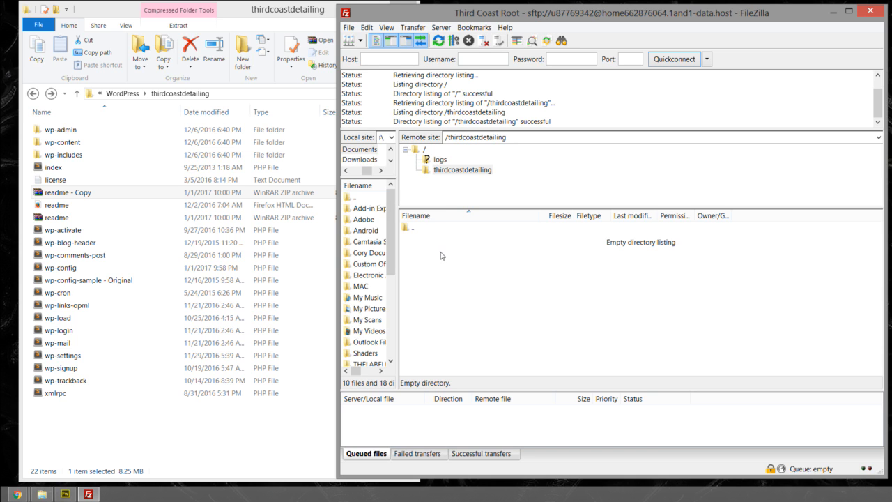
{"action": "left_click", "coordinate": [56, 196]}
{"action": "left_click_drag", "start_coordinate": [56, 195], "coordinate": [124, 195]}
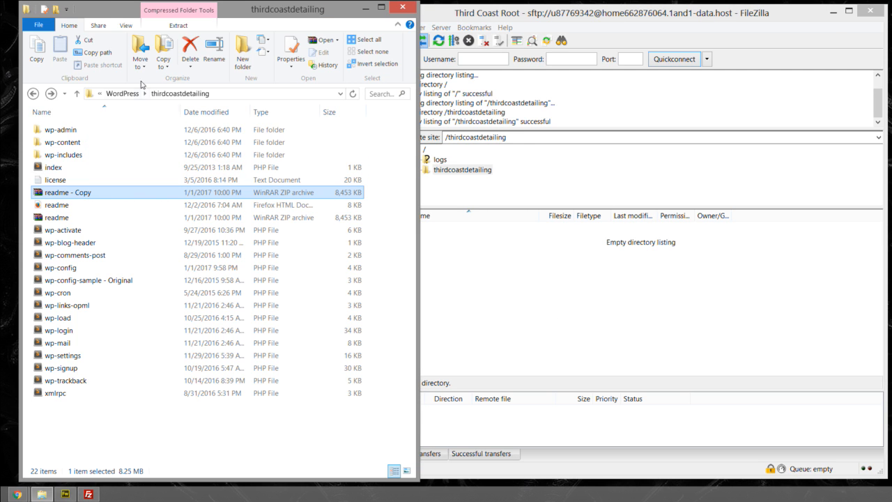
{"action": "left_click", "coordinate": [506, 17]}
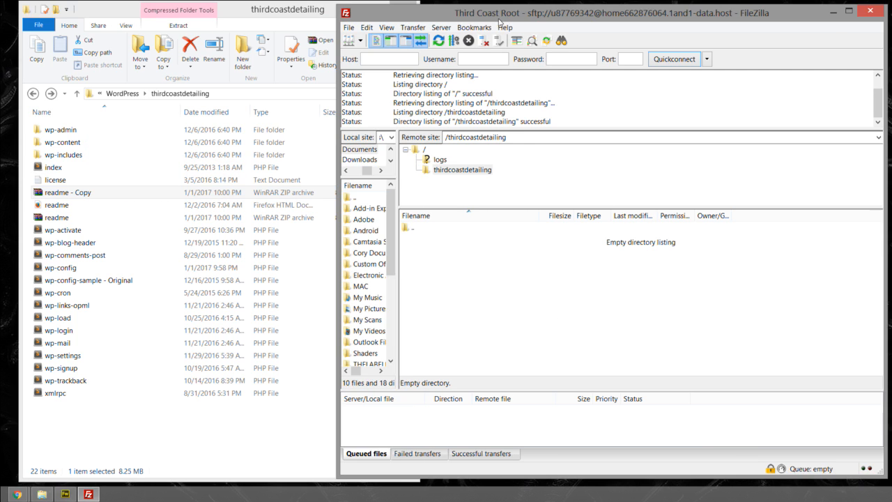
{"action": "left_click_drag", "start_coordinate": [440, 14], "coordinate": [444, 13]}
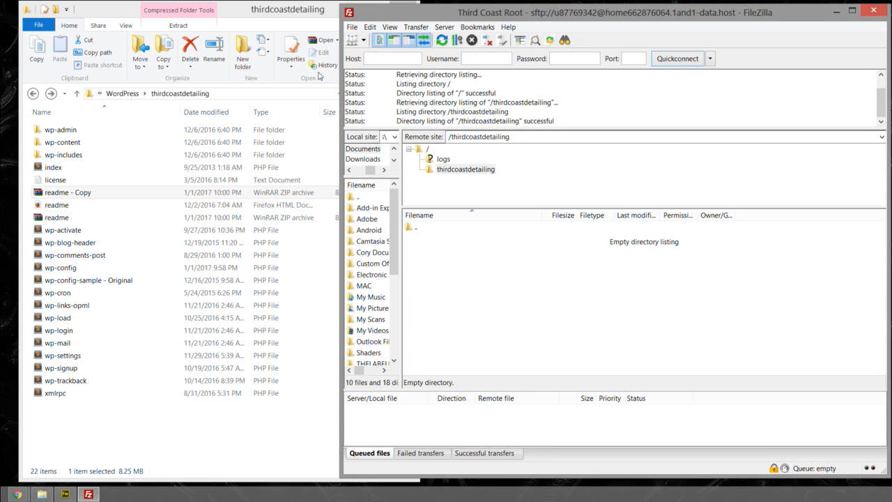
- Check the Third Coast Root entry in the Site Manager and close it without reconnecting
{"action": "left_click", "coordinate": [352, 27]}
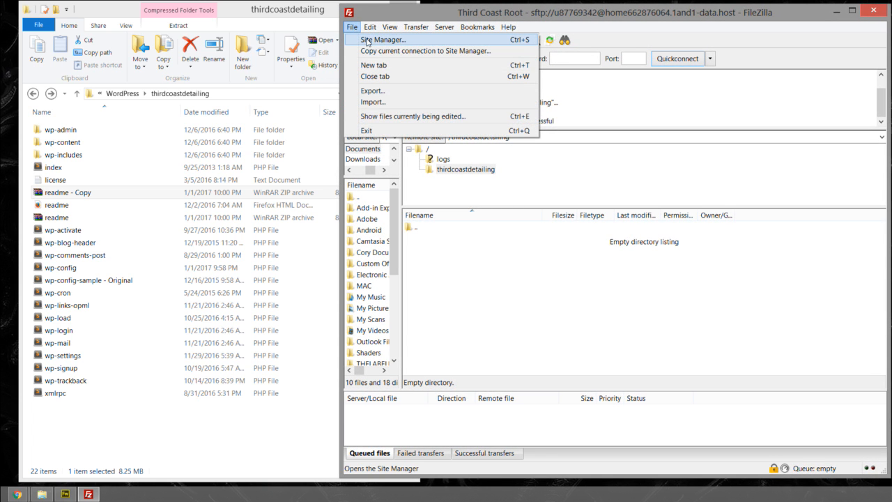
{"action": "left_click", "coordinate": [367, 42]}
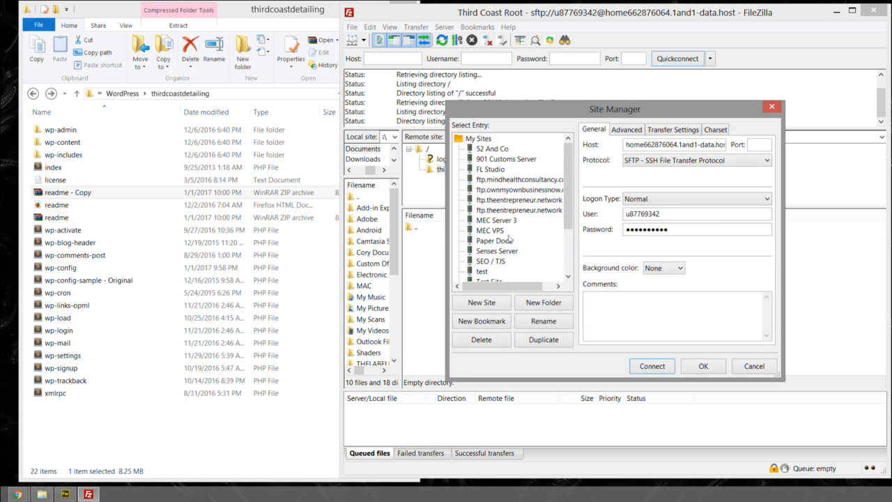
{"action": "left_click_drag", "start_coordinate": [572, 209], "coordinate": [571, 253]}
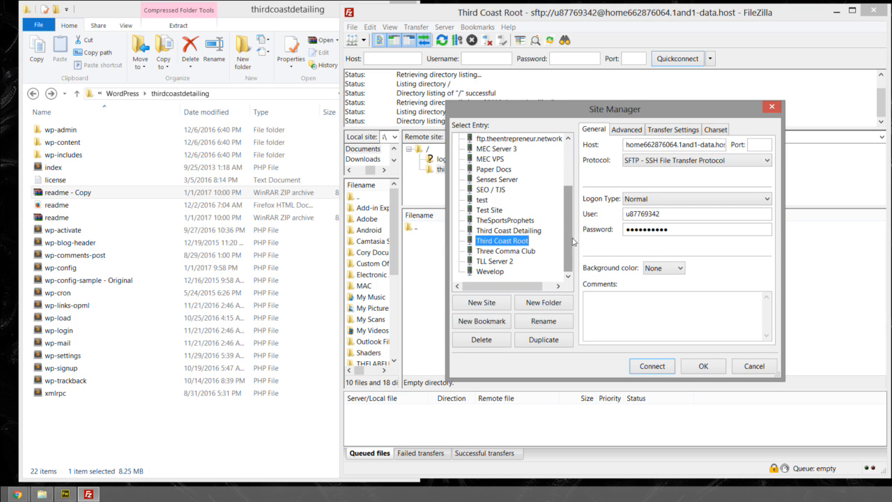
{"action": "left_click", "coordinate": [777, 109]}
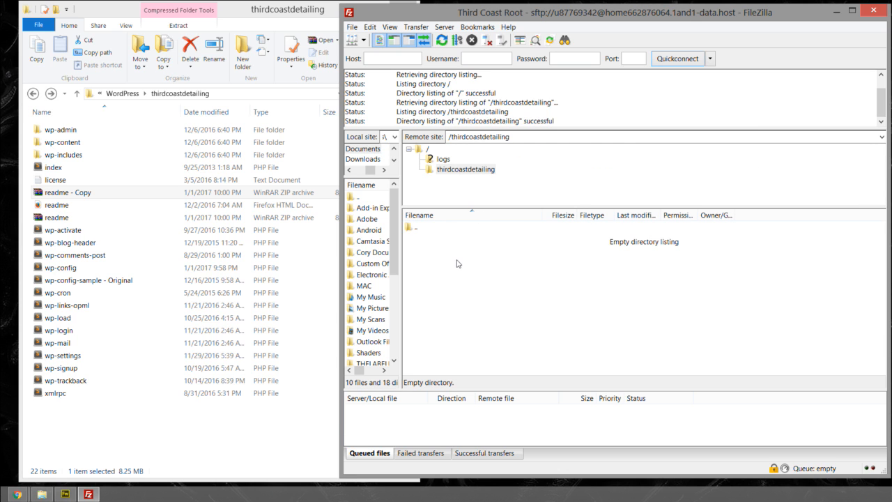
- Upload the readme - Copy archive to the remote thirdcoastdetailing folder and show the successful transfers
{"action": "left_click_drag", "start_coordinate": [70, 193], "coordinate": [537, 305]}
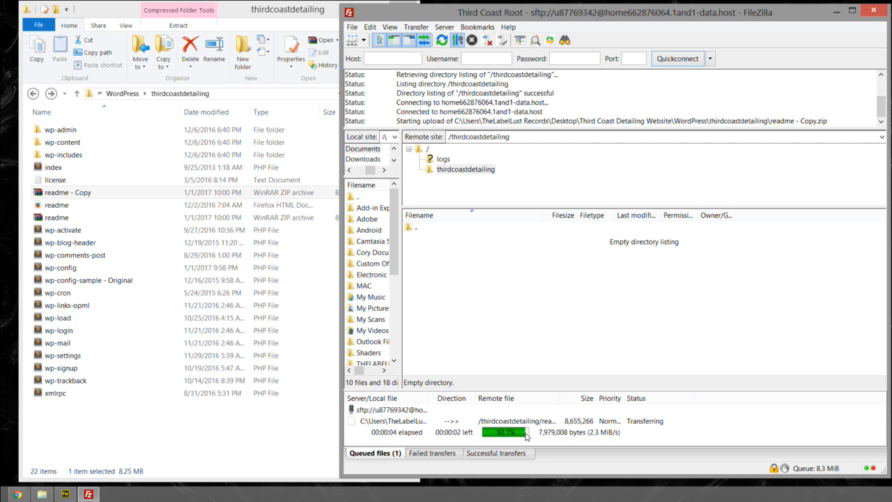
{"action": "left_click", "coordinate": [511, 454]}
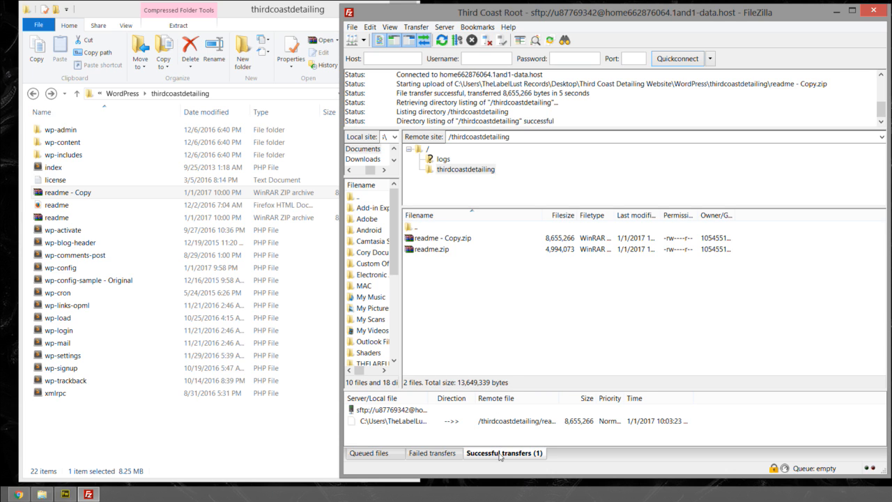
- Compare the file sizes of readme.zip and readme - Copy.zip in the remote thirdcoastdetailing folder
{"action": "left_click", "coordinate": [439, 250]}
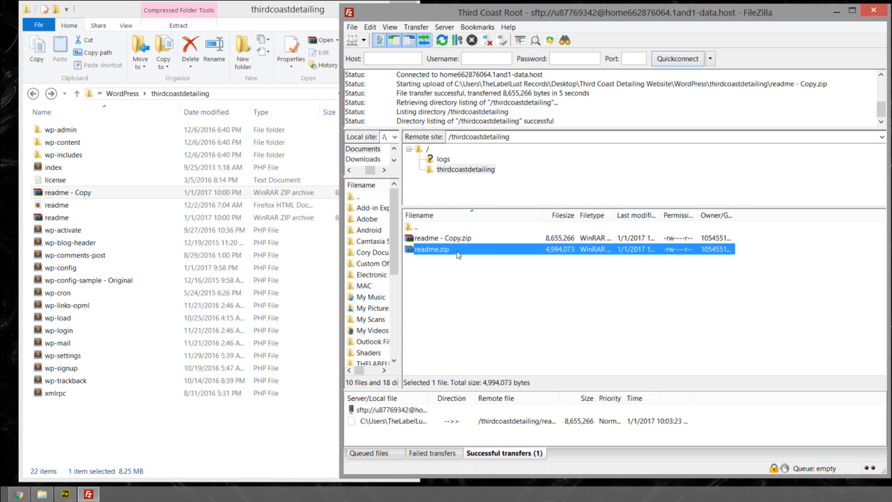
{"action": "left_click", "coordinate": [450, 239]}
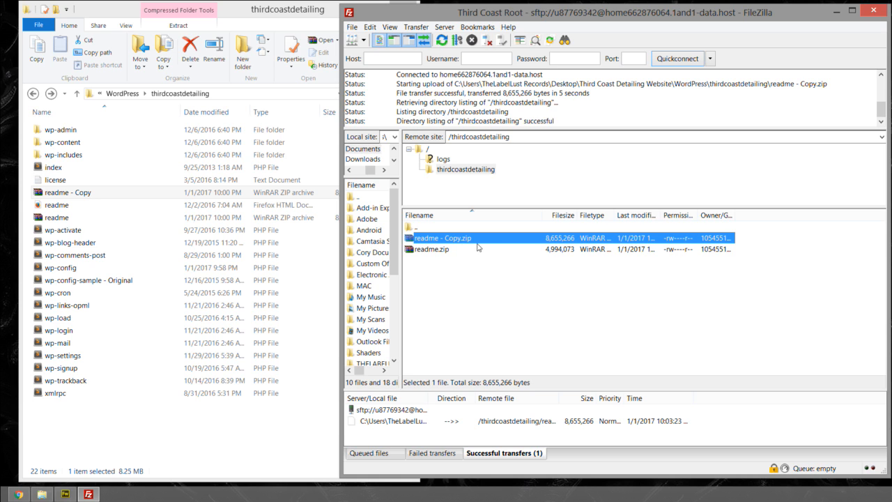
{"action": "left_click", "coordinate": [541, 250]}
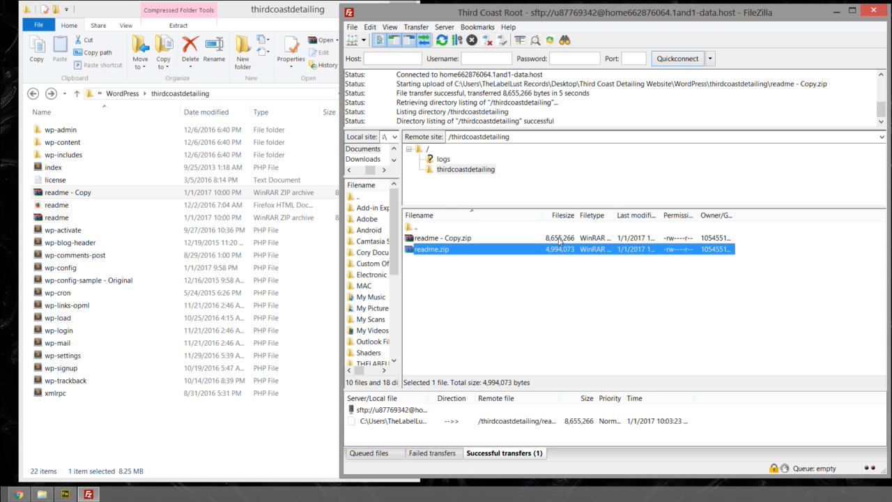
{"action": "left_click", "coordinate": [559, 240]}
{"action": "left_click", "coordinate": [563, 248]}
{"action": "left_click", "coordinate": [564, 239]}
{"action": "left_click", "coordinate": [565, 249]}
{"action": "left_click", "coordinate": [562, 239]}
{"action": "left_click", "coordinate": [562, 249]}
{"action": "left_click", "coordinate": [562, 239]}
{"action": "left_click", "coordinate": [559, 250]}
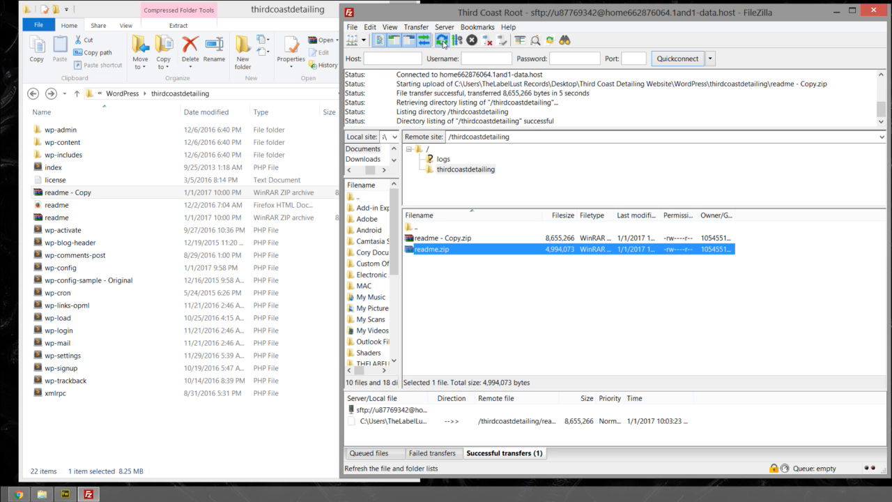
- Refresh the file and folder lists and compare the two remote readme archives again
{"action": "left_click", "coordinate": [441, 40]}
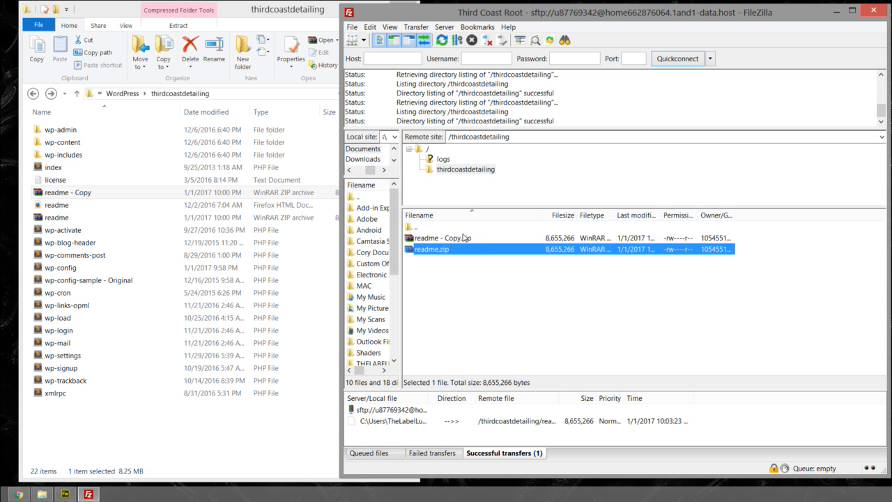
{"action": "left_click", "coordinate": [488, 239]}
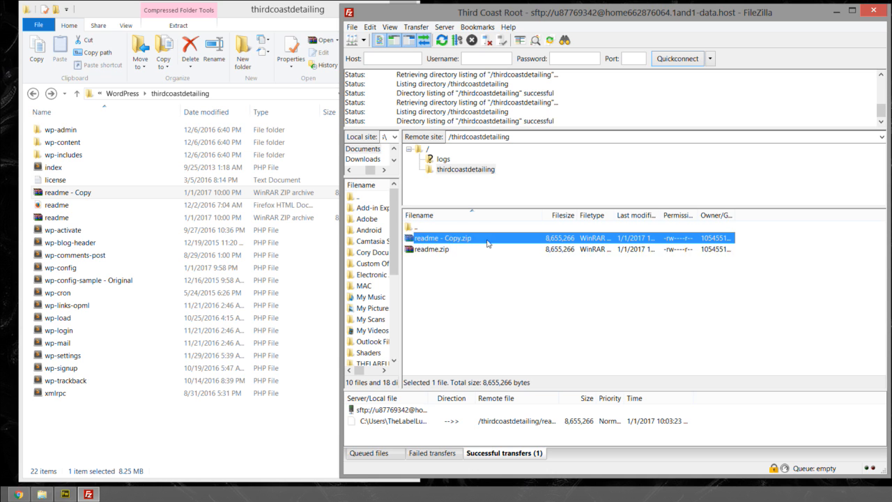
{"action": "left_click", "coordinate": [448, 250]}
{"action": "left_click", "coordinate": [446, 239]}
{"action": "left_click", "coordinate": [443, 249]}
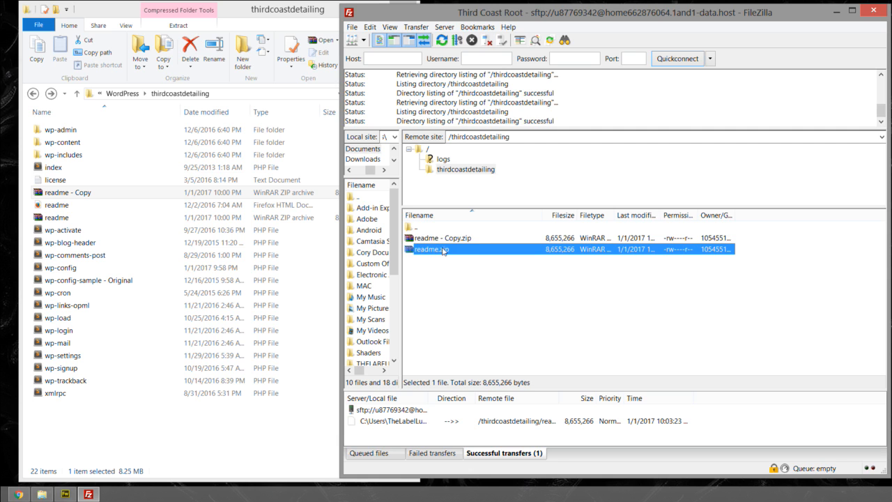
{"action": "left_click", "coordinate": [443, 241]}
{"action": "left_click", "coordinate": [442, 250]}
- Minimize the local folder window, switch to the 1&1 Control Panel in Chrome and inspect both readme archives in the webspace explorer
{"action": "left_click", "coordinate": [239, 12]}
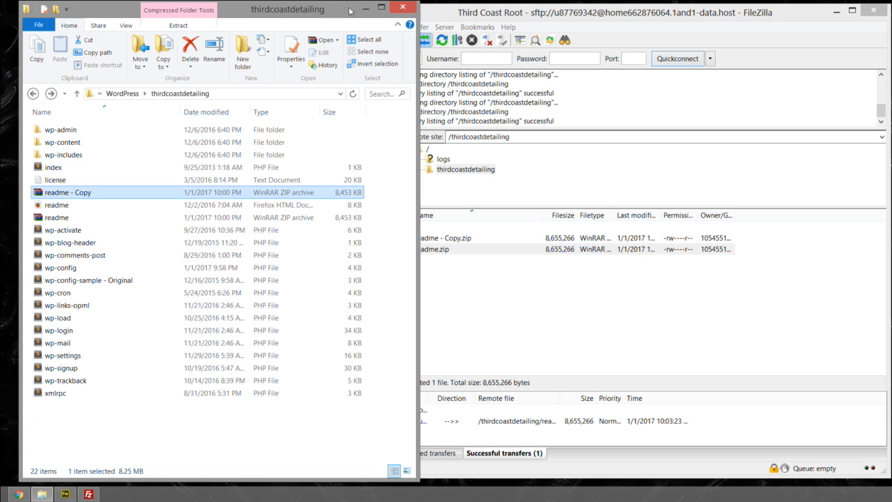
{"action": "left_click", "coordinate": [360, 7]}
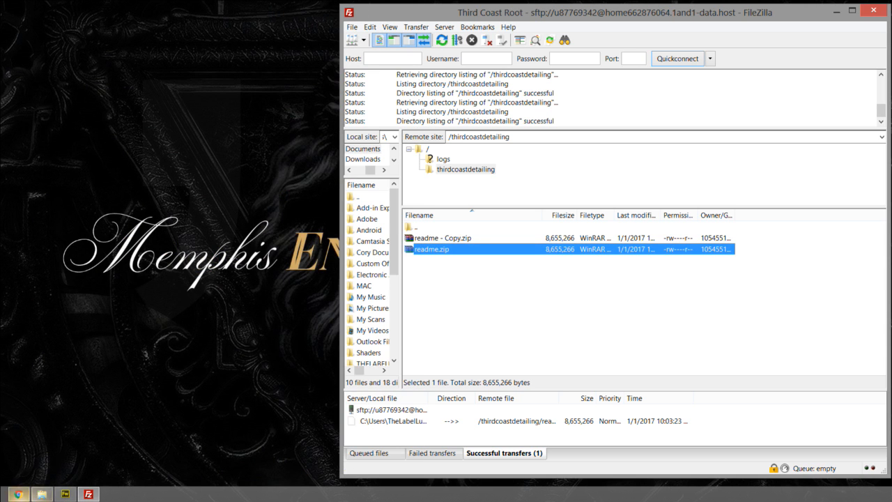
{"action": "left_click", "coordinate": [19, 494]}
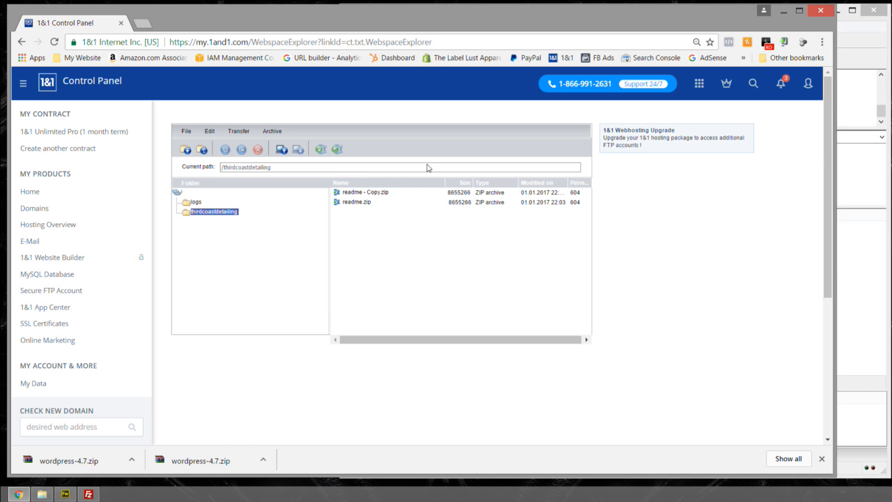
{"action": "left_click", "coordinate": [358, 195]}
{"action": "left_click", "coordinate": [355, 204]}
{"action": "left_click", "coordinate": [358, 193]}
{"action": "left_click", "coordinate": [354, 201]}
{"action": "left_click", "coordinate": [358, 193]}
{"action": "left_click", "coordinate": [356, 203]}
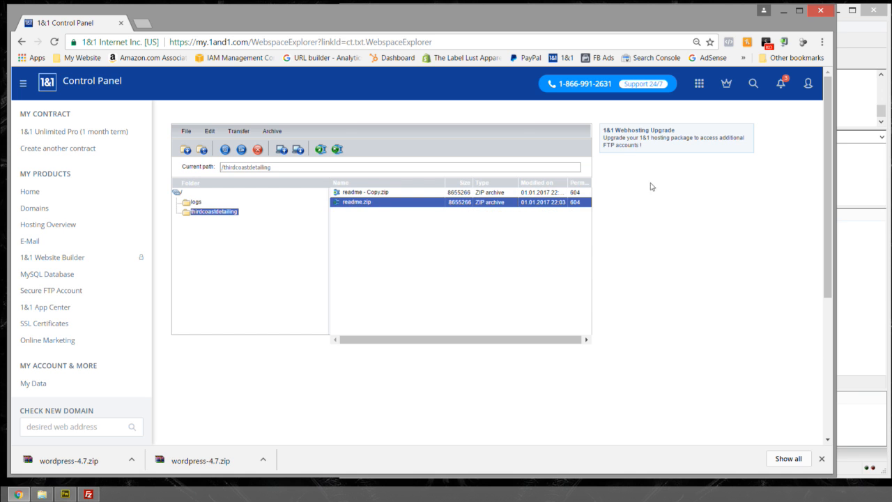
- Switch back to FileZilla and delete readme - Copy.zip from the remote thirdcoastdetailing folder
{"action": "left_click", "coordinate": [849, 31]}
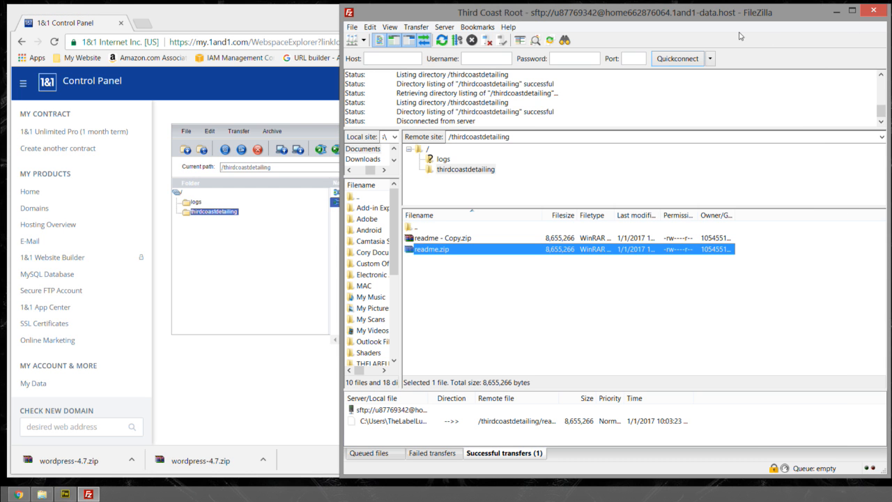
{"action": "left_click", "coordinate": [454, 245]}
{"action": "left_click", "coordinate": [448, 256]}
{"action": "left_click", "coordinate": [445, 246]}
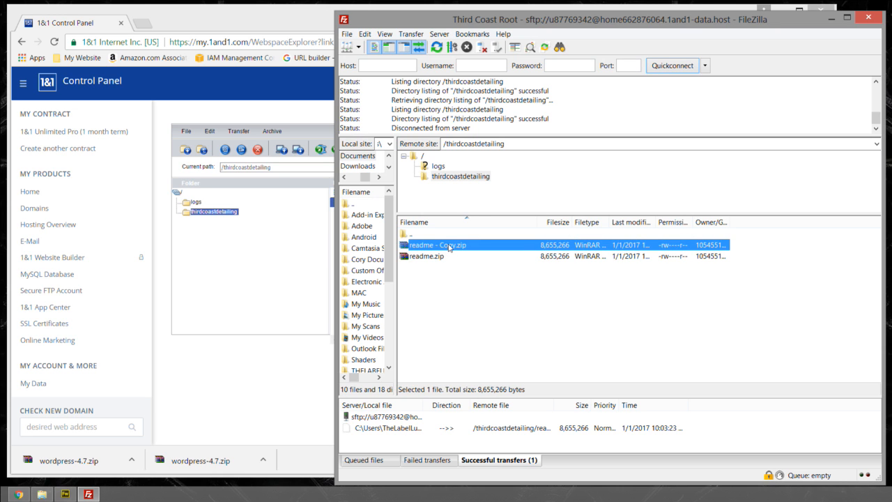
{"action": "key", "text": "Delete"}
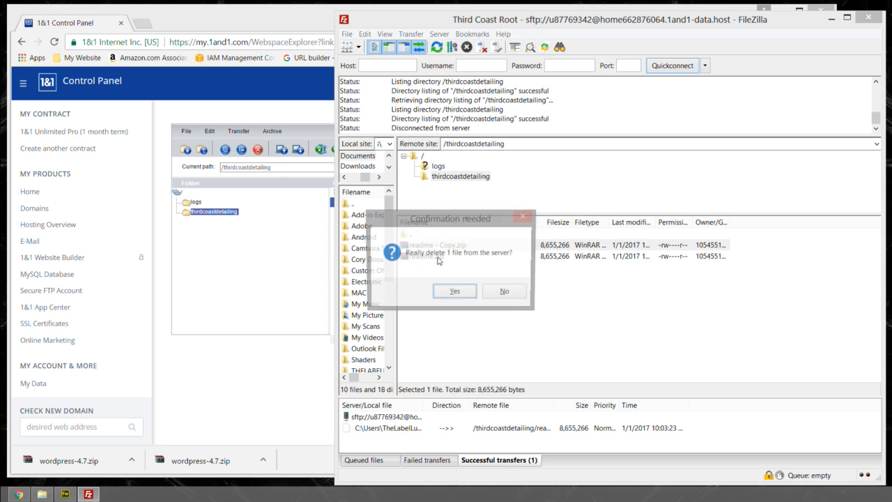
{"action": "left_click", "coordinate": [450, 293]}
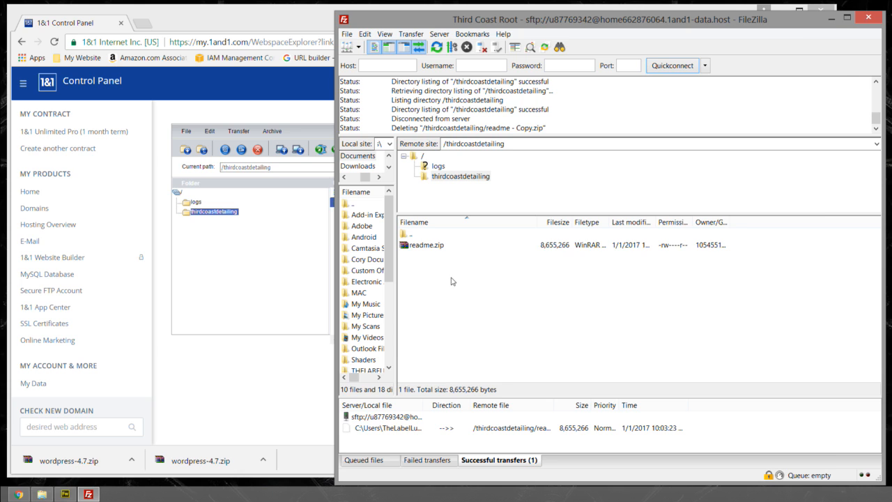
- Check the webspace root in the 1&1 Control Panel and readme.zip in FileZilla, and minimize the Chrome window
{"action": "left_click", "coordinate": [309, 254]}
{"action": "left_click", "coordinate": [95, 81]}
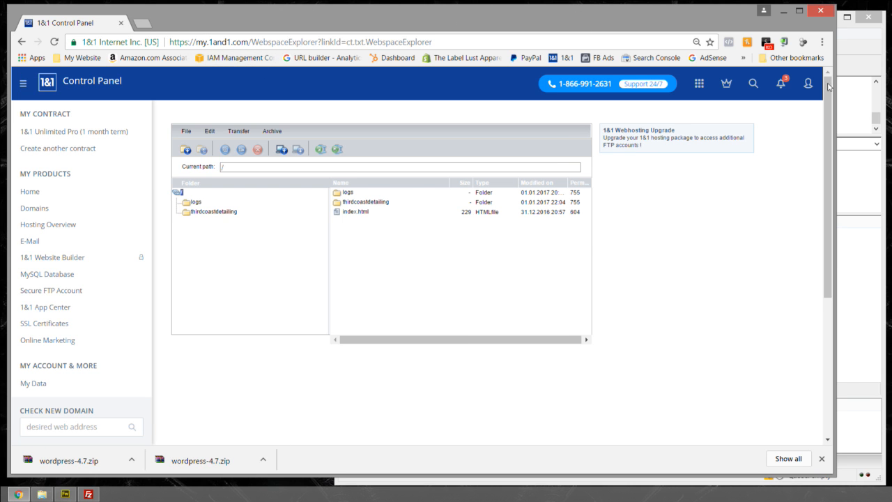
{"action": "left_click", "coordinate": [844, 65]}
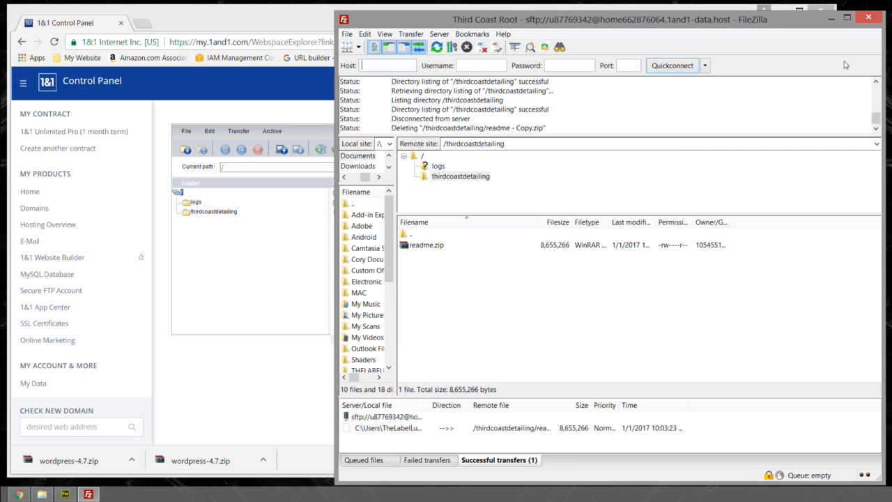
{"action": "left_click", "coordinate": [444, 246]}
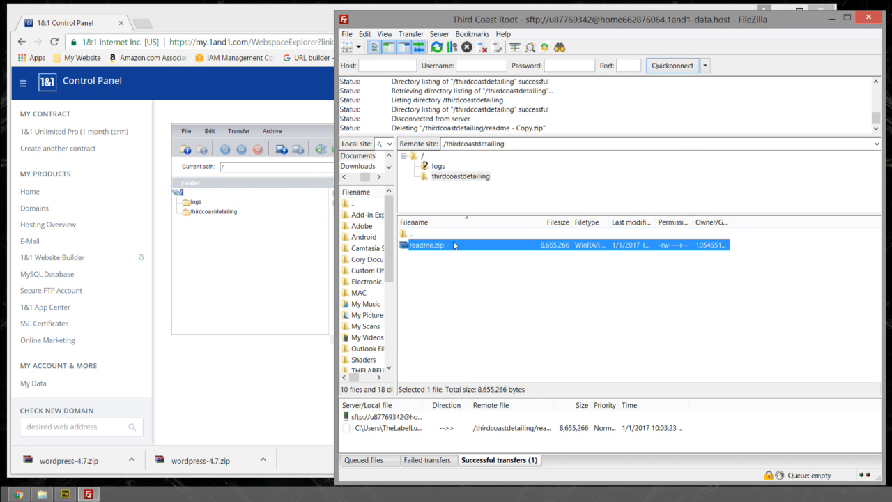
{"action": "left_click", "coordinate": [274, 17]}
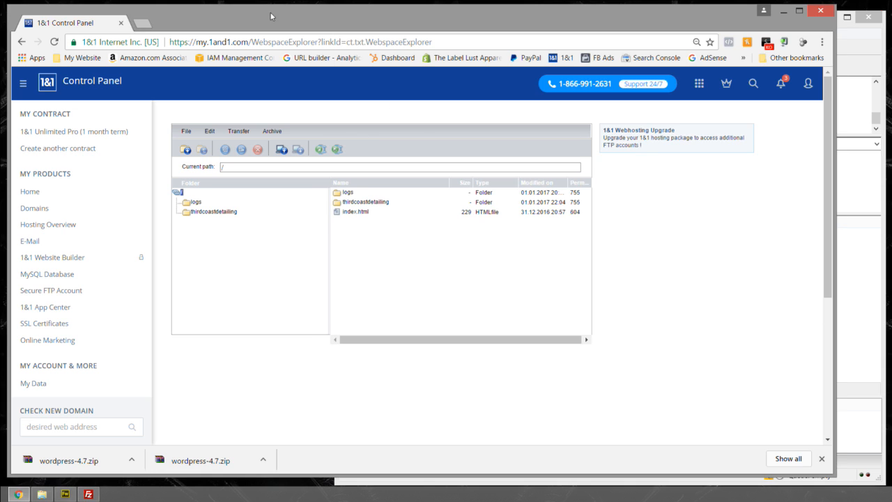
{"action": "left_click", "coordinate": [783, 11]}
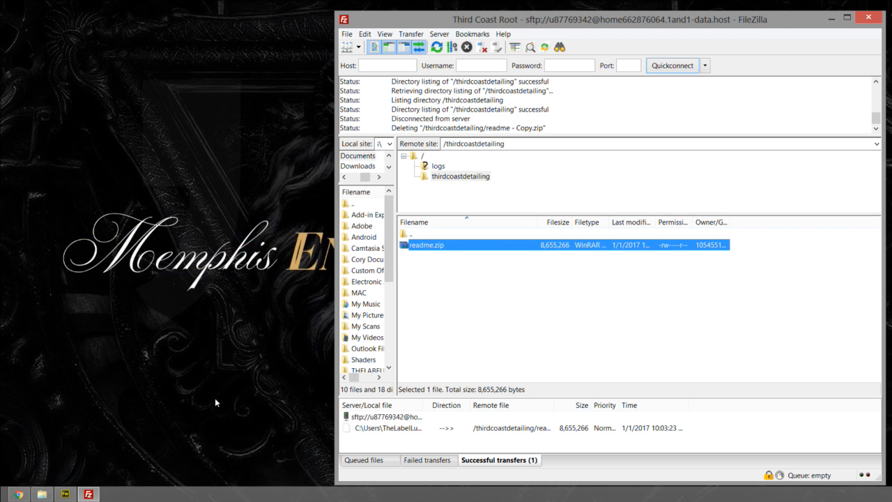
- Switch to the local thirdcoastdetailing folder in File Explorer and delete the readme and readme - Copy ZIP archives
{"action": "left_click", "coordinate": [63, 425]}
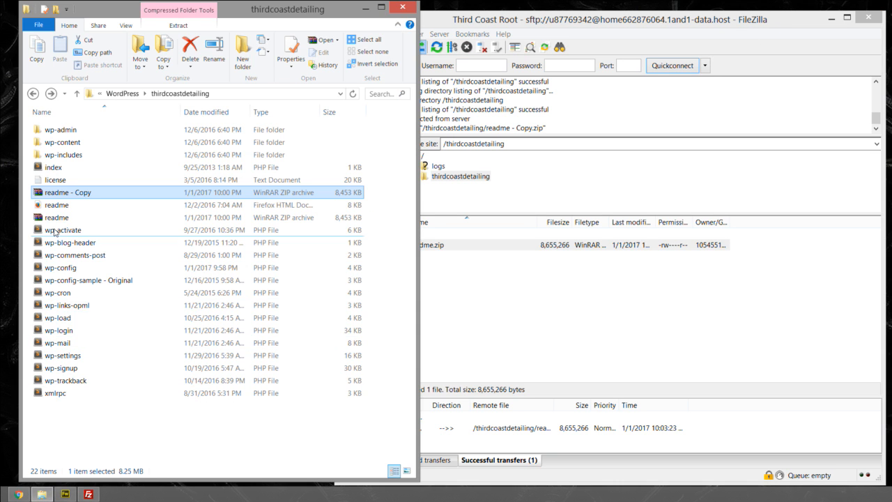
{"action": "left_click", "coordinate": [49, 218]}
{"action": "key", "text": "Delete"}
{"action": "left_click", "coordinate": [67, 195]}
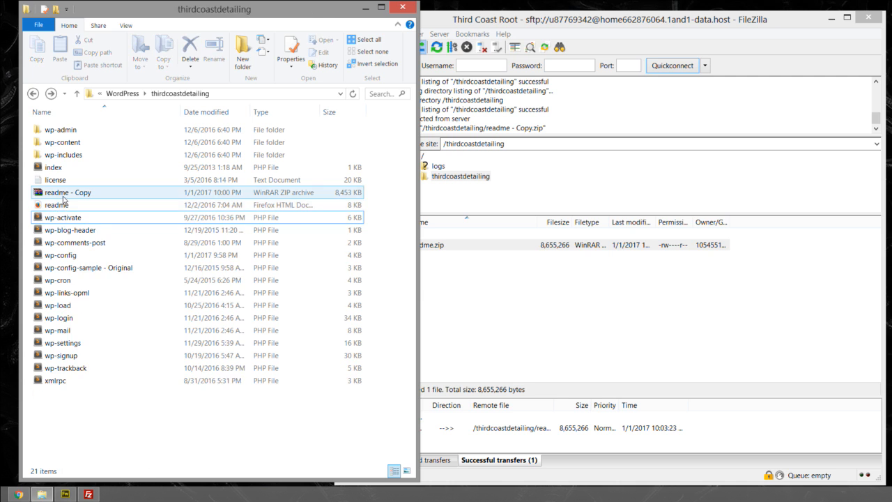
{"action": "key", "text": "Delete"}
{"action": "mouse_move", "coordinate": [67, 199]}
{"action": "left_mouse_down"}
{"action": "mouse_move", "coordinate": [75, 207]}
{"action": "mouse_move", "coordinate": [68, 198]}
{"action": "left_mouse_up"}
- Upload the local wp-signup, wp-trackback and xmlrpc files to the remote thirdcoastdetailing folder in FileZilla
{"action": "left_click", "coordinate": [76, 370]}
{"action": "left_click_drag", "start_coordinate": [109, 431], "coordinate": [385, 353]}
{"action": "left_click", "coordinate": [431, 338]}
{"action": "left_click_drag", "start_coordinate": [193, 423], "coordinate": [64, 340]}
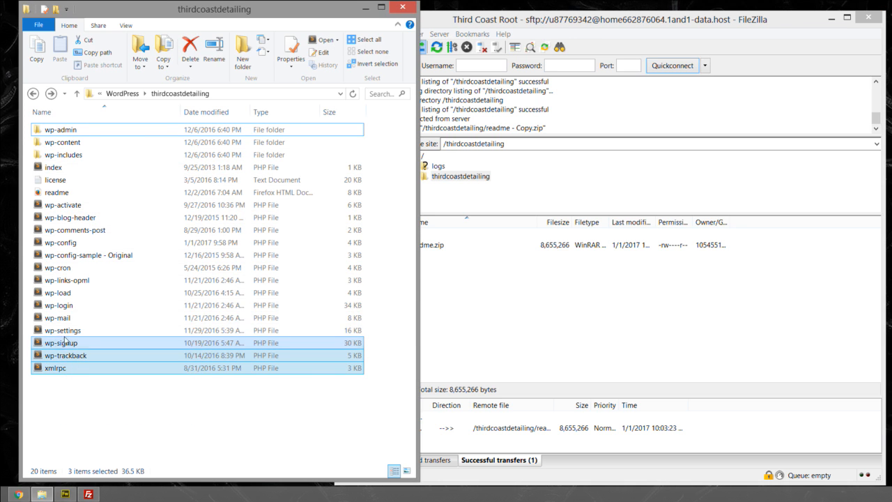
{"action": "left_click", "coordinate": [491, 298]}
{"action": "left_click_drag", "start_coordinate": [235, 344], "coordinate": [465, 324]}
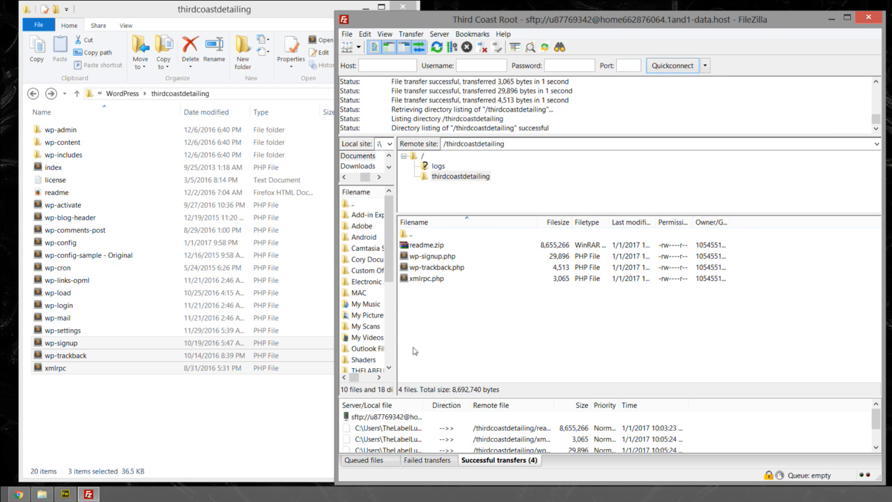
- Review the queued, failed and successful transfers in FileZilla
{"action": "left_click", "coordinate": [363, 461]}
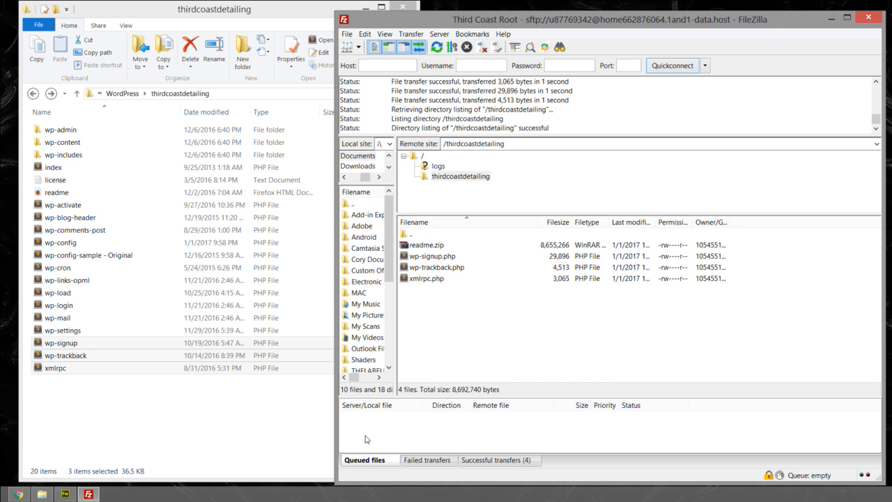
{"action": "left_click", "coordinate": [420, 458]}
{"action": "left_click", "coordinate": [483, 460]}
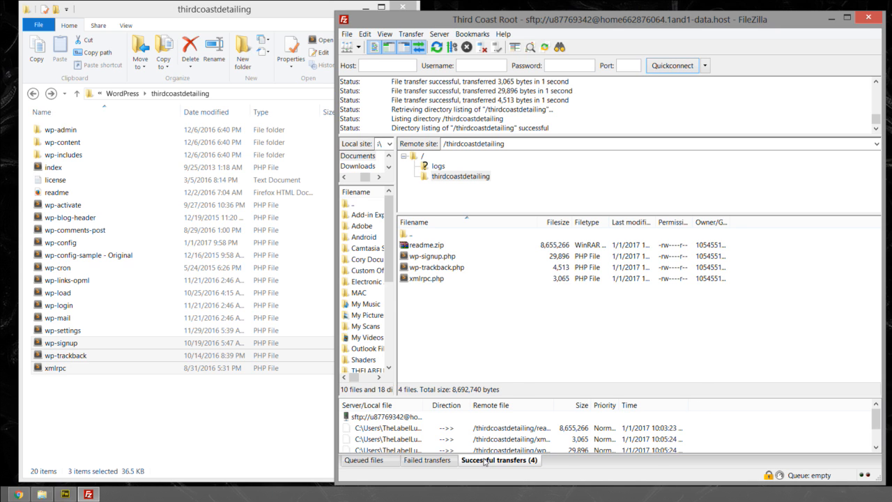
{"action": "scroll", "coordinate": [460, 432], "scroll_direction": "down", "scroll_amount": 3}
- Delete wp-signup.php, wp-trackback.php and xmlrpc.php from the remote thirdcoastdetailing folder
{"action": "left_click_drag", "start_coordinate": [415, 293], "coordinate": [414, 254]}
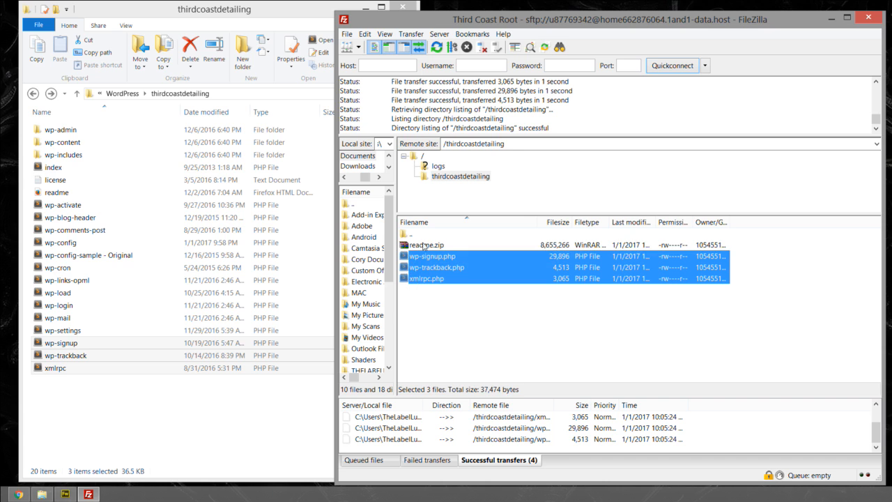
{"action": "left_click", "coordinate": [423, 245]}
{"action": "left_click_drag", "start_coordinate": [446, 304], "coordinate": [426, 259]}
{"action": "key", "text": "Delete"}
{"action": "left_click", "coordinate": [456, 293]}
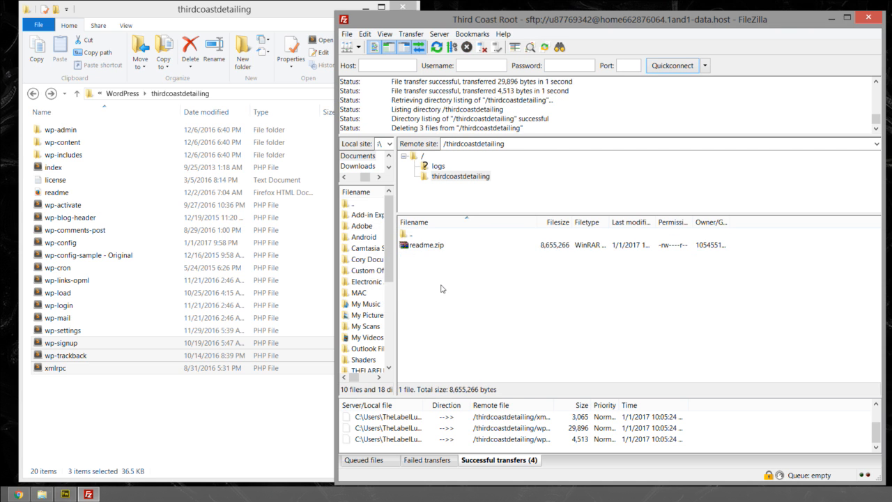
{"action": "left_click_drag", "start_coordinate": [170, 414], "coordinate": [32, 121]}
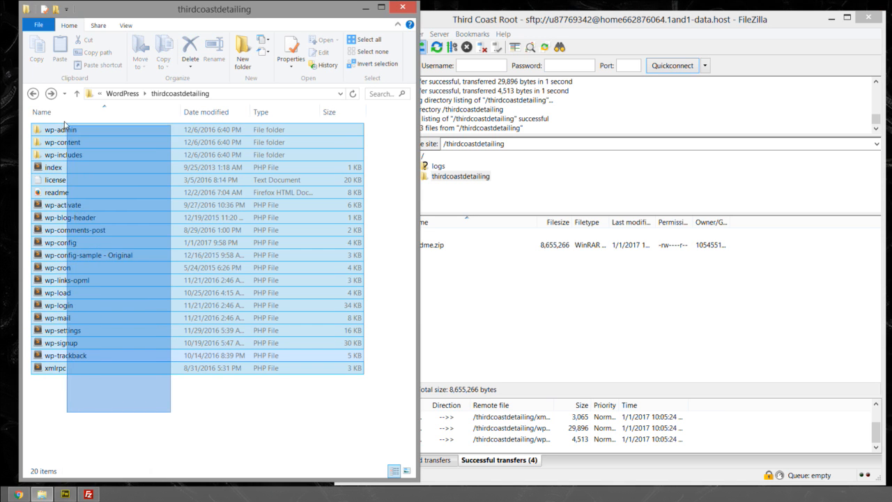
{"action": "left_click", "coordinate": [491, 279]}
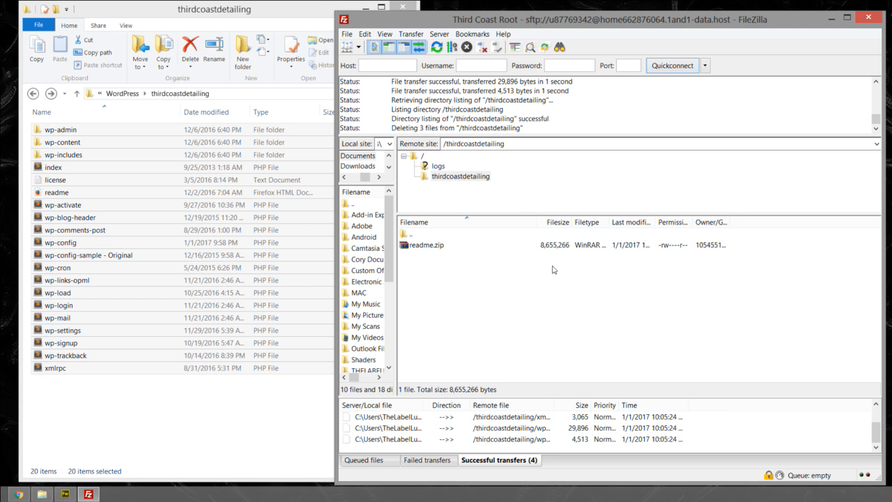
{"action": "left_click", "coordinate": [443, 179]}
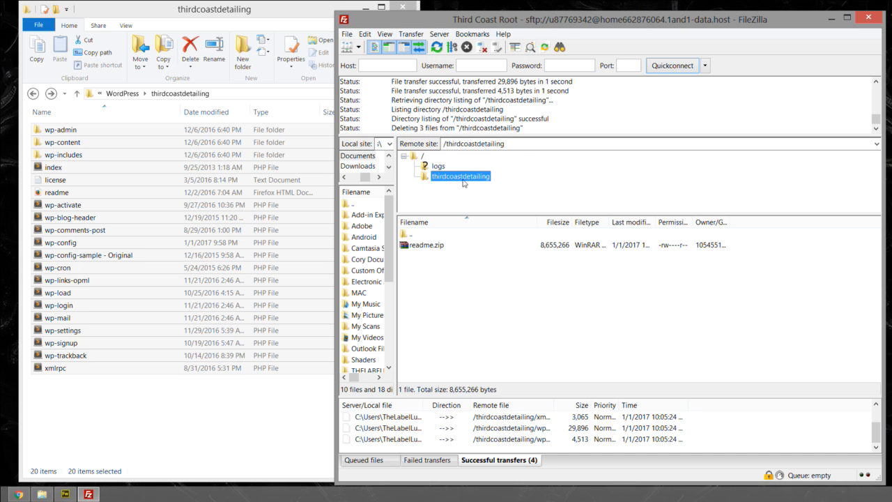
{"action": "left_click", "coordinate": [134, 409]}
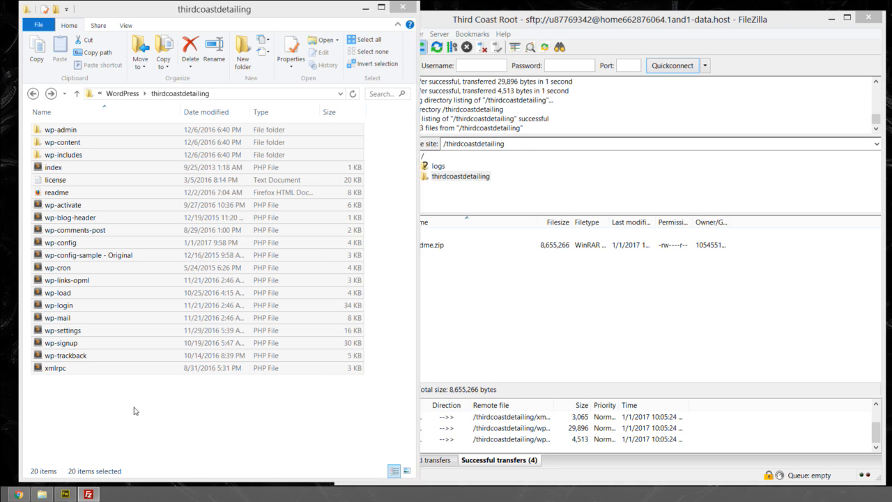
{"action": "left_click", "coordinate": [34, 93]}
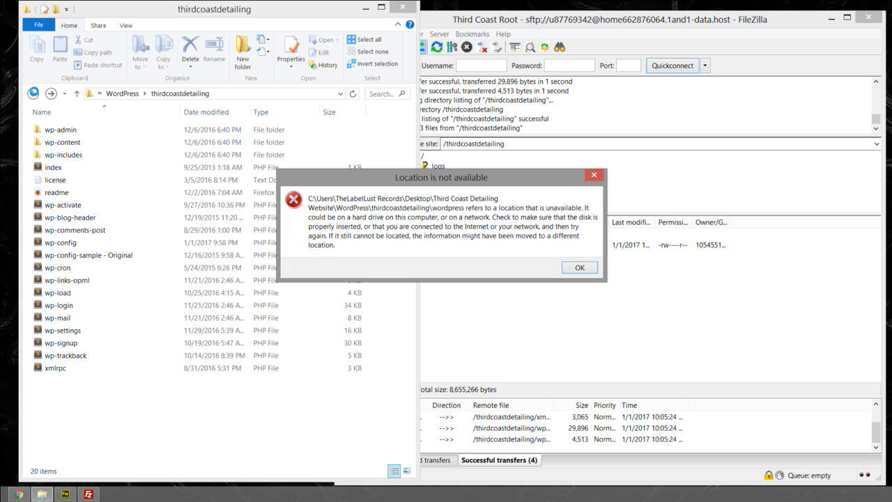
{"action": "left_click", "coordinate": [590, 269]}
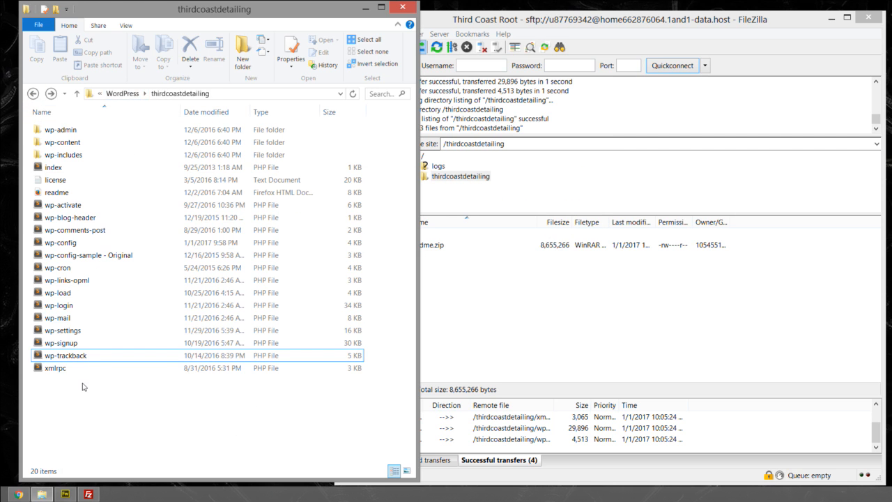
{"action": "left_click_drag", "start_coordinate": [94, 425], "coordinate": [39, 129]}
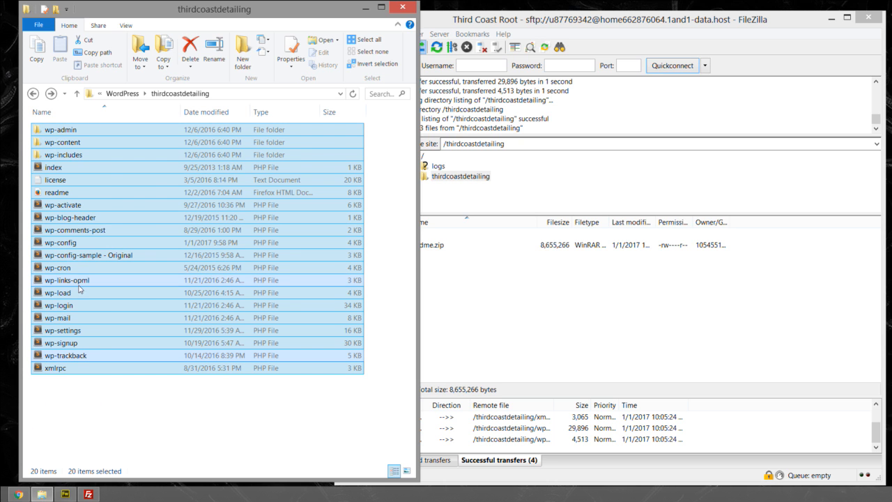
{"action": "left_click", "coordinate": [82, 389]}
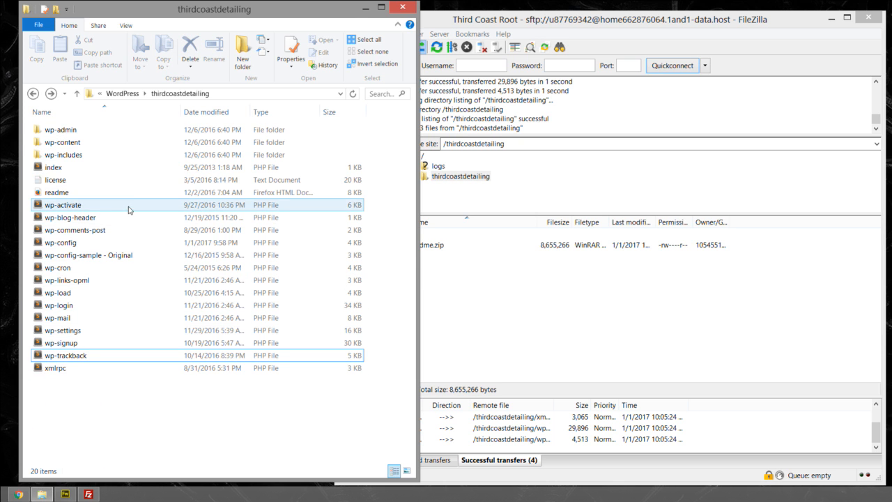
{"action": "left_click_drag", "start_coordinate": [289, 416], "coordinate": [106, 120]}
- Minimize the local folder window, switch to Chrome, reopen the webspace explorer from the Control Panel home page and open the thirdcoastdetailing folder
{"action": "left_click", "coordinate": [364, 7]}
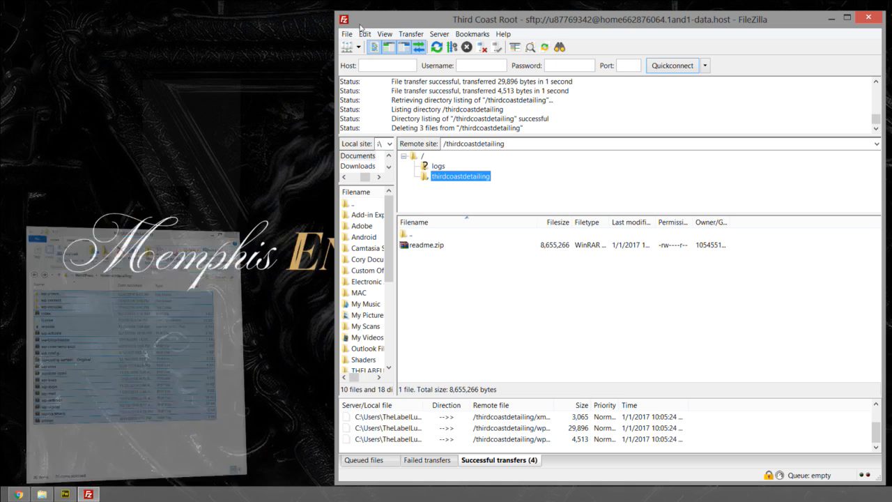
{"action": "left_click", "coordinate": [431, 270]}
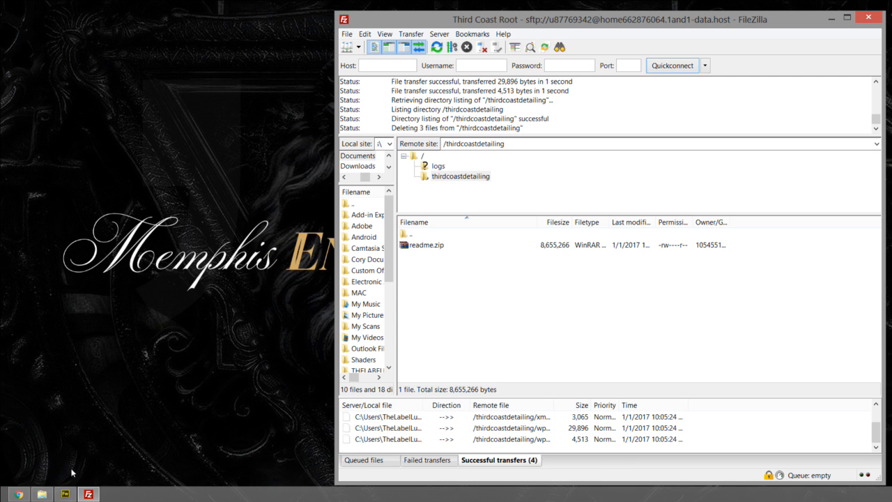
{"action": "left_click", "coordinate": [19, 494]}
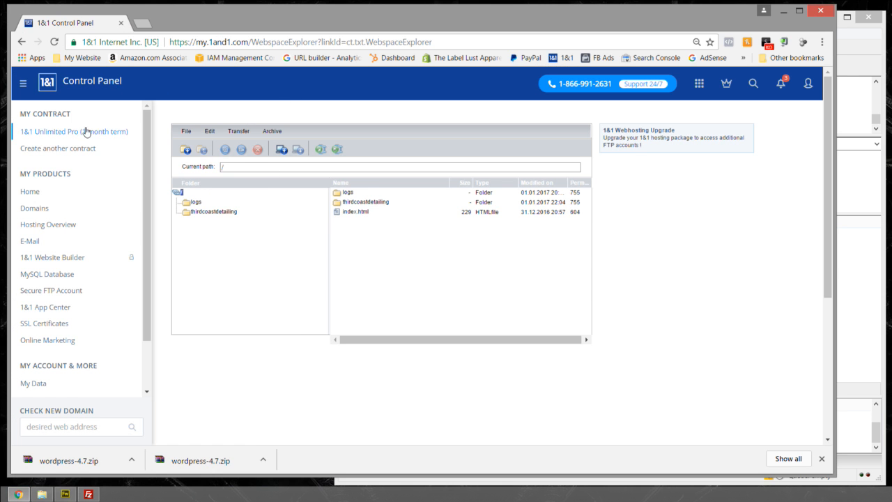
{"action": "left_click", "coordinate": [30, 192]}
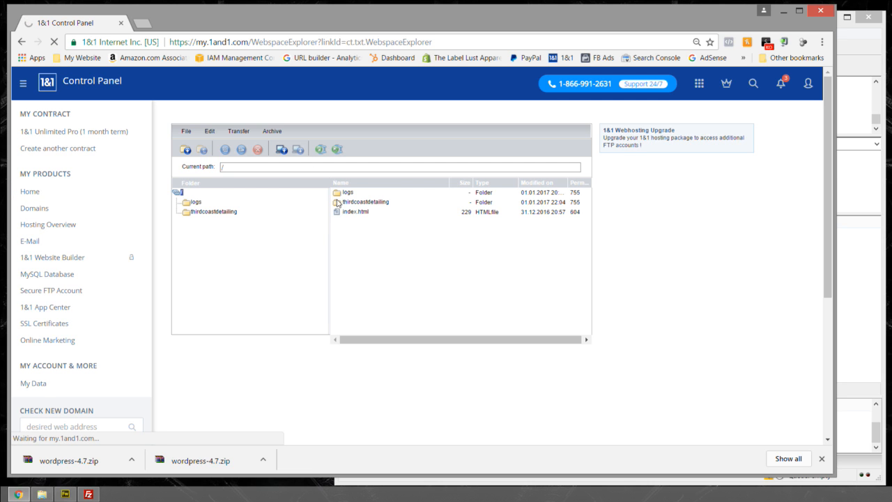
{"action": "scroll", "coordinate": [240, 251], "scroll_direction": "down", "scroll_amount": 8}
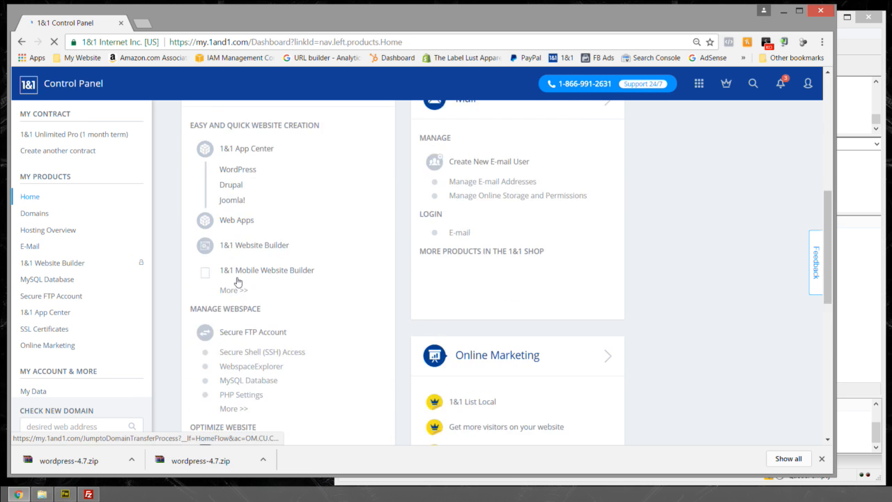
{"action": "left_click", "coordinate": [241, 228]}
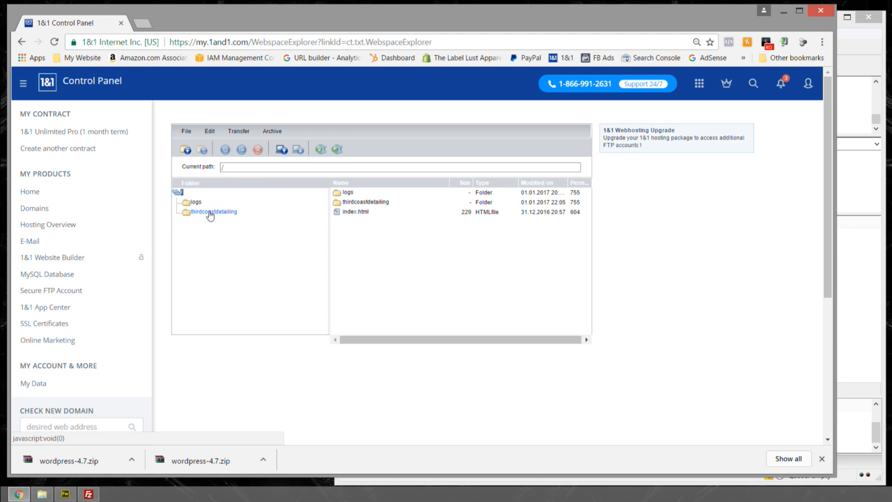
{"action": "left_click", "coordinate": [211, 212]}
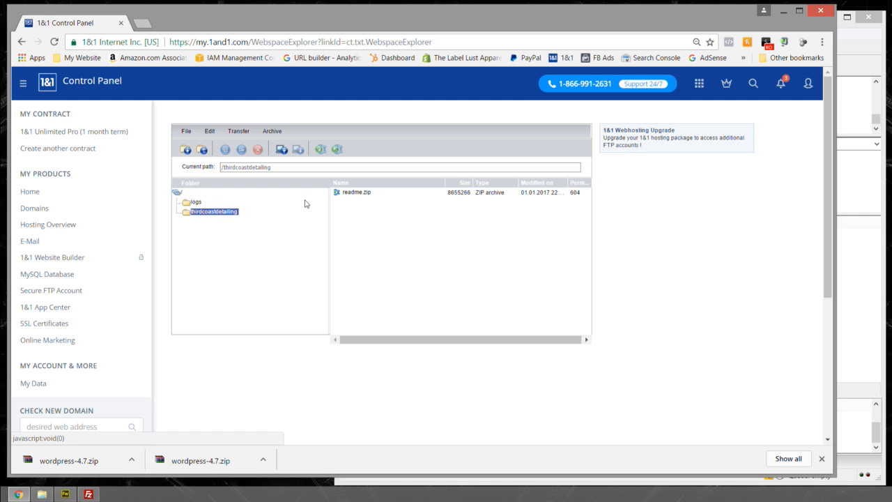
- Unzip readme.zip into the thirdcoastdetailing folder on the webspace
{"action": "left_click", "coordinate": [356, 194]}
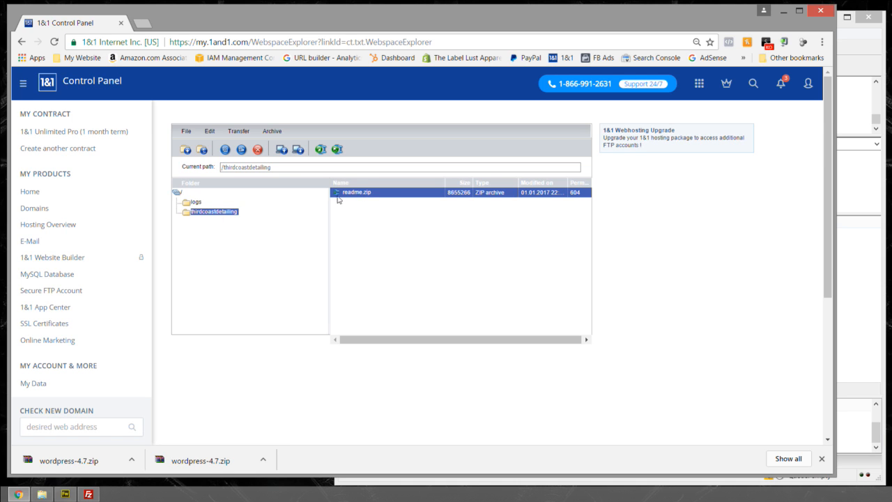
{"action": "left_click", "coordinate": [337, 150]}
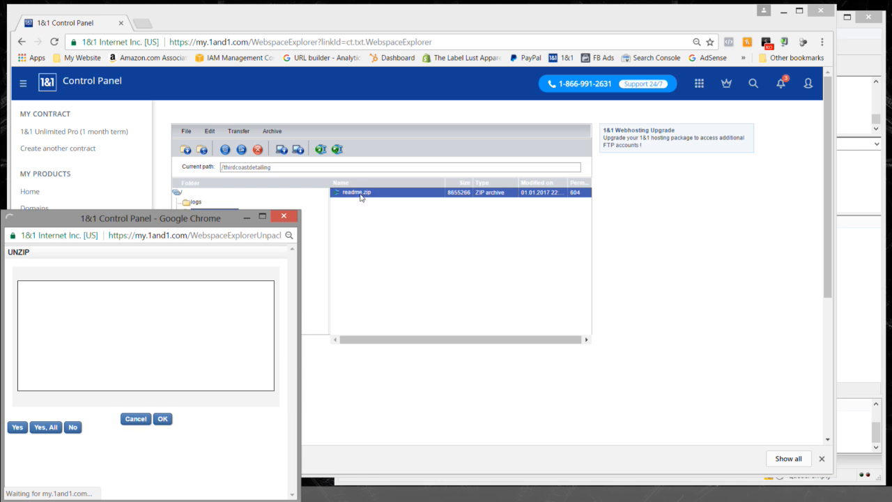
{"action": "left_click_drag", "start_coordinate": [219, 223], "coordinate": [386, 143]}
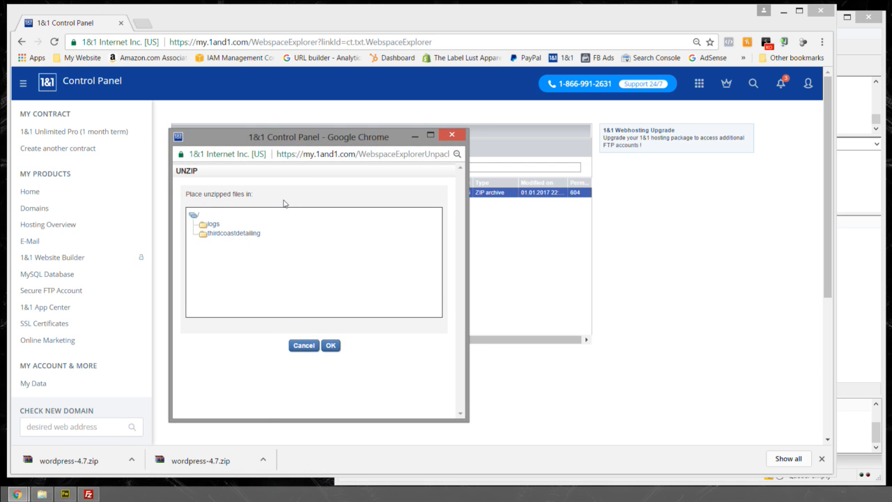
{"action": "left_click", "coordinate": [225, 234]}
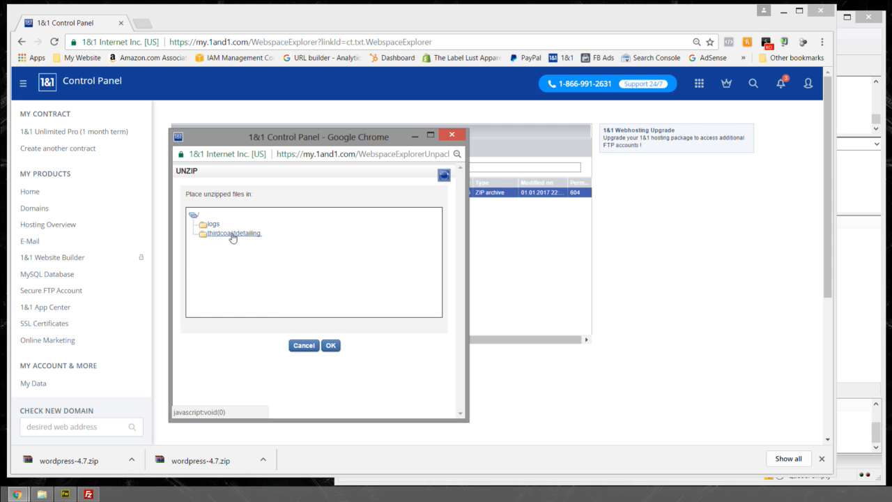
{"action": "left_click", "coordinate": [329, 346]}
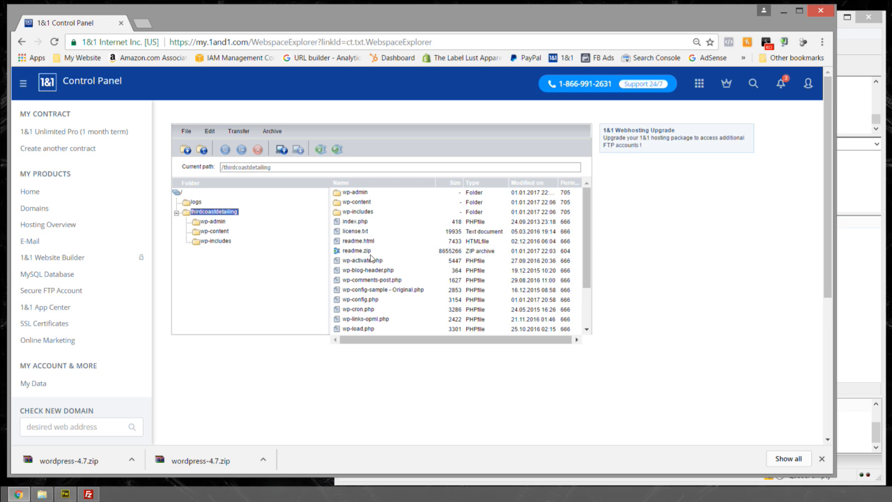
- Review the extracted WordPress files and folders in the thirdcoastdetailing folder
{"action": "left_click", "coordinate": [352, 196]}
{"action": "scroll", "coordinate": [358, 237], "scroll_direction": "down", "scroll_amount": 5}
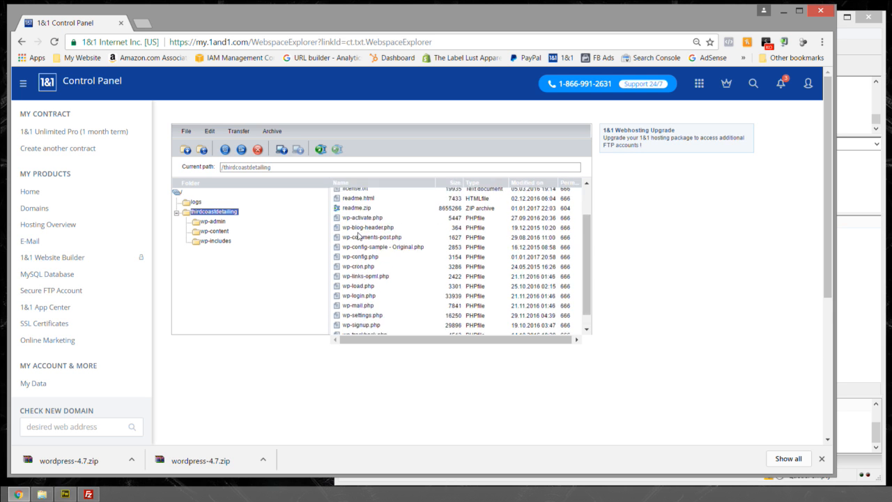
{"action": "scroll", "coordinate": [358, 238], "scroll_direction": "up", "scroll_amount": 3}
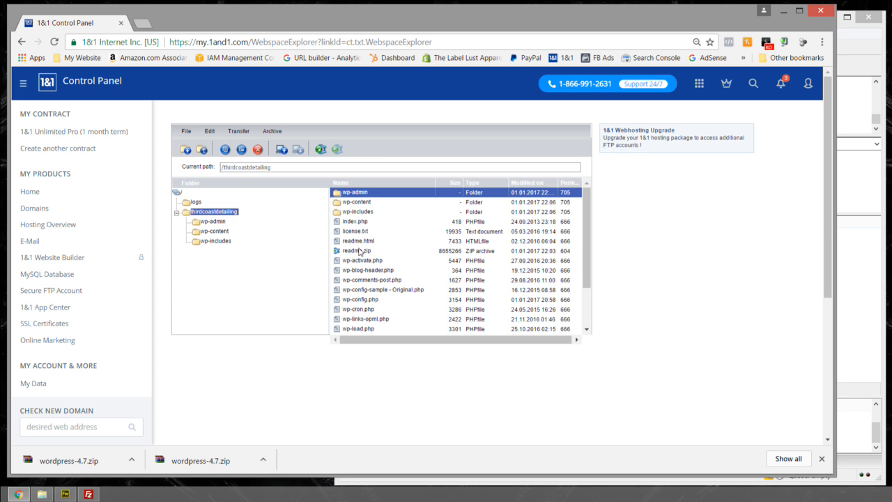
- Switch to FileZilla and refresh the remote thirdcoastdetailing folder listing to check the extracted WordPress files
{"action": "left_click", "coordinate": [360, 252]}
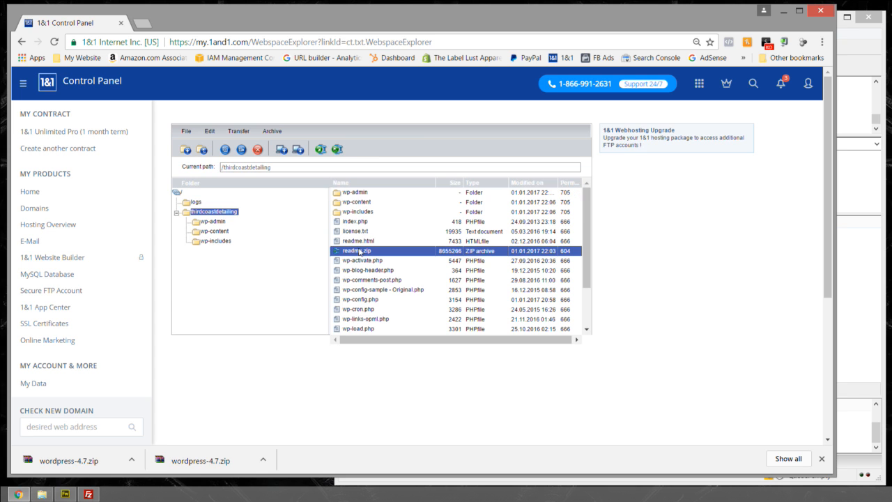
{"action": "left_click", "coordinate": [88, 494]}
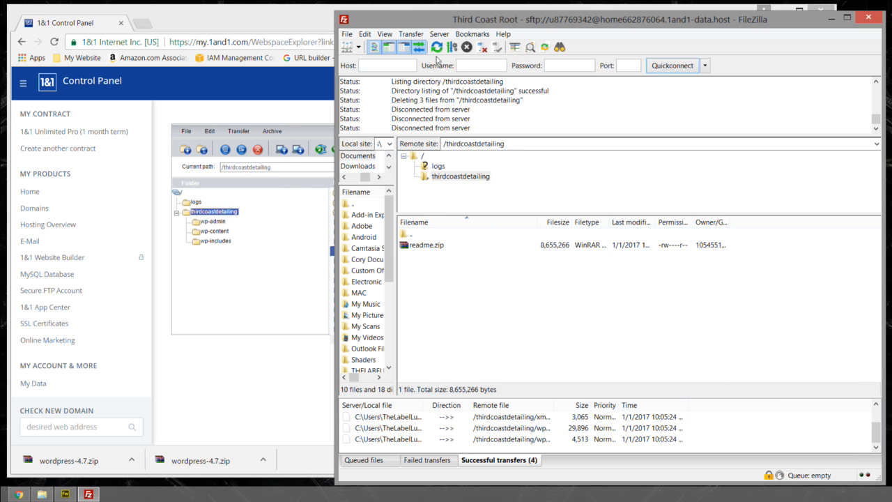
{"action": "left_click", "coordinate": [436, 46]}
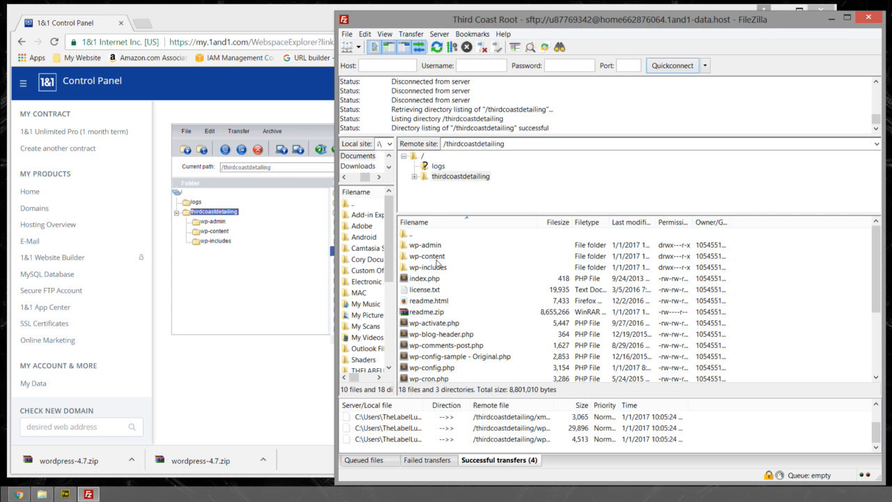
{"action": "left_click", "coordinate": [436, 246]}
{"action": "scroll", "coordinate": [437, 252], "scroll_direction": "down", "scroll_amount": 3}
{"action": "scroll", "coordinate": [437, 260], "scroll_direction": "up", "scroll_amount": 2}
{"action": "scroll", "coordinate": [437, 261], "scroll_direction": "up", "scroll_amount": 1}
- Delete readme.zip from the remote thirdcoastdetailing folder
{"action": "left_click", "coordinate": [428, 313]}
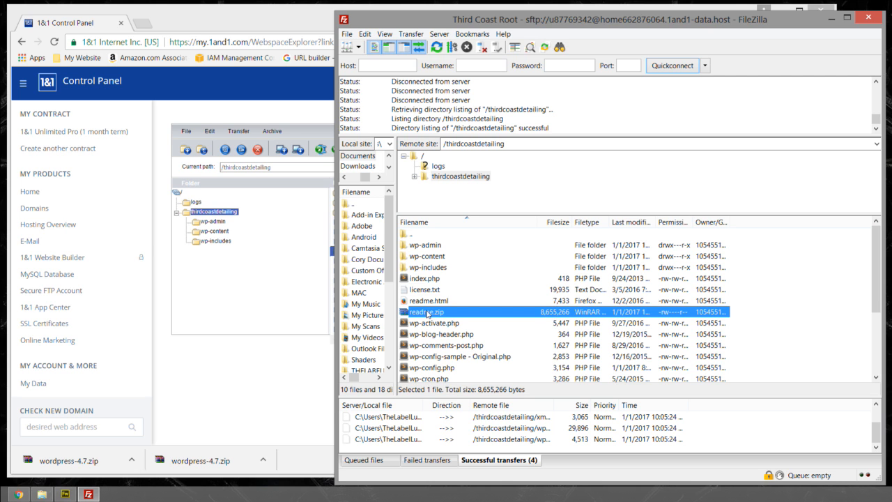
{"action": "key", "text": "Delete"}
{"action": "key", "text": "Return"}
- Switch to Chrome, reload the webspace explorer and reopen the thirdcoastdetailing folder to check its files, including wp-config.php
{"action": "left_click", "coordinate": [264, 379]}
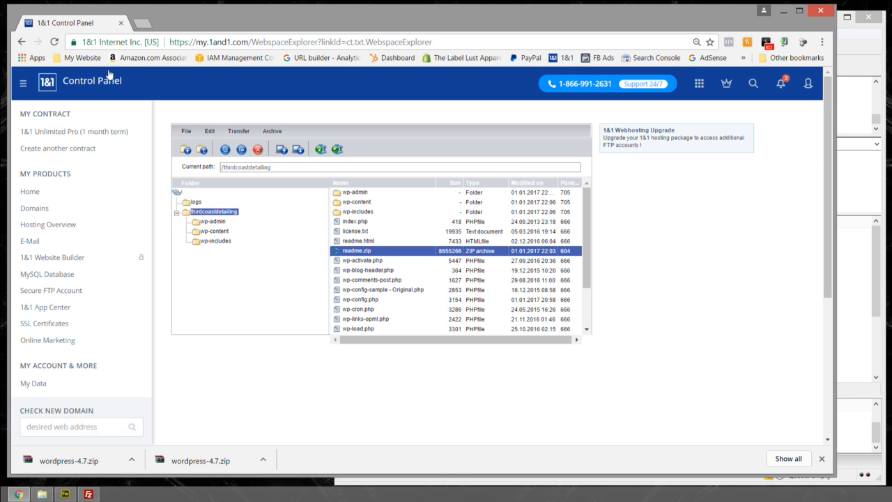
{"action": "left_click", "coordinate": [55, 42]}
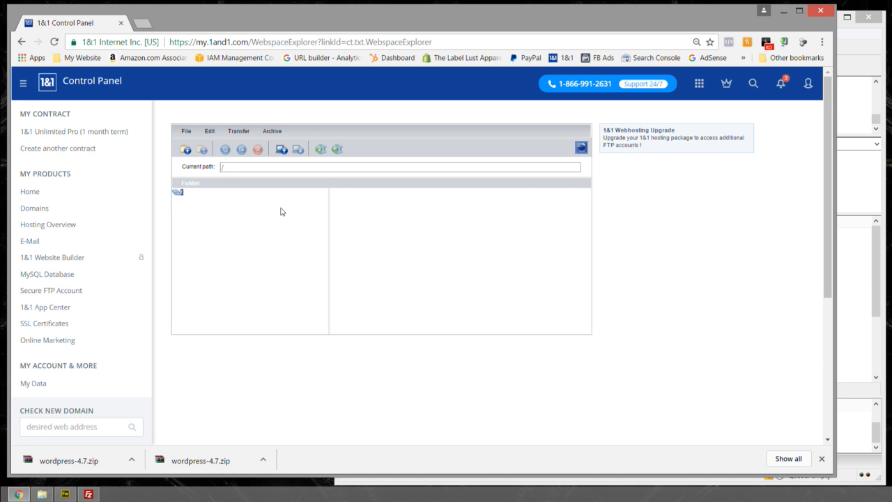
{"action": "left_click", "coordinate": [213, 212]}
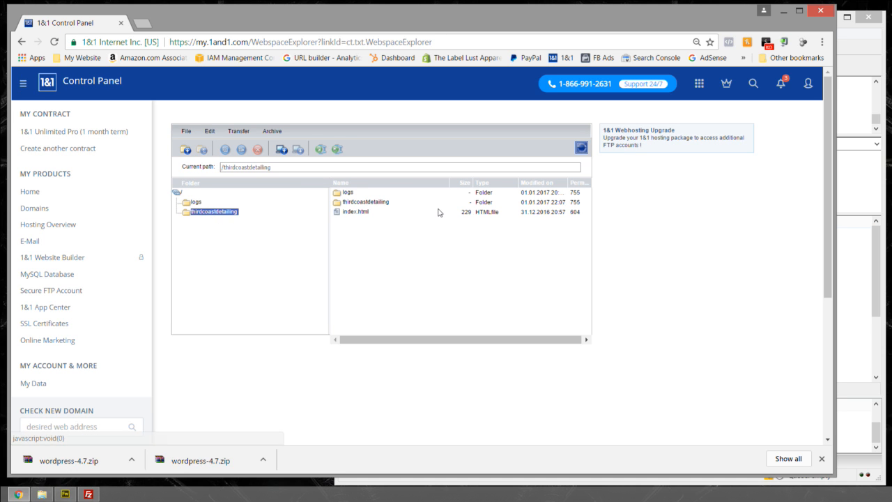
{"action": "mouse_move", "coordinate": [592, 209]}
{"action": "left_mouse_down"}
{"action": "mouse_move", "coordinate": [589, 241]}
{"action": "mouse_move", "coordinate": [581, 199]}
{"action": "mouse_move", "coordinate": [579, 249]}
{"action": "mouse_move", "coordinate": [583, 212]}
{"action": "left_mouse_up"}
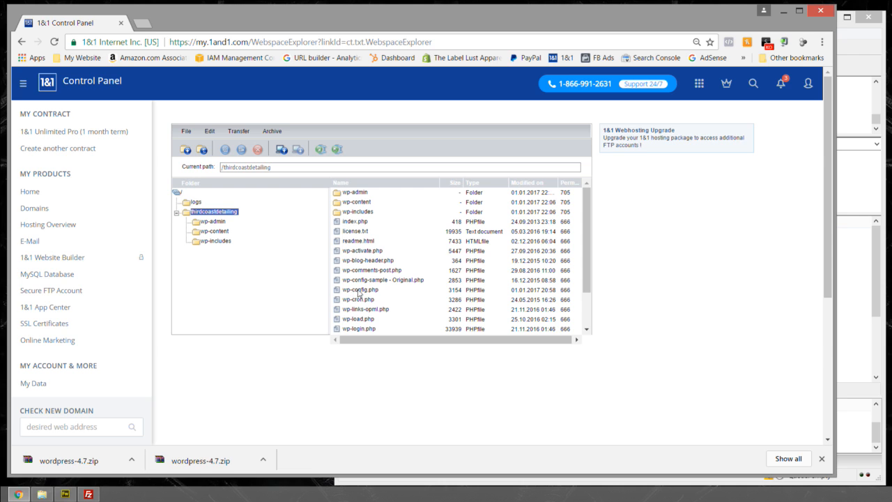
{"action": "left_click", "coordinate": [383, 291]}
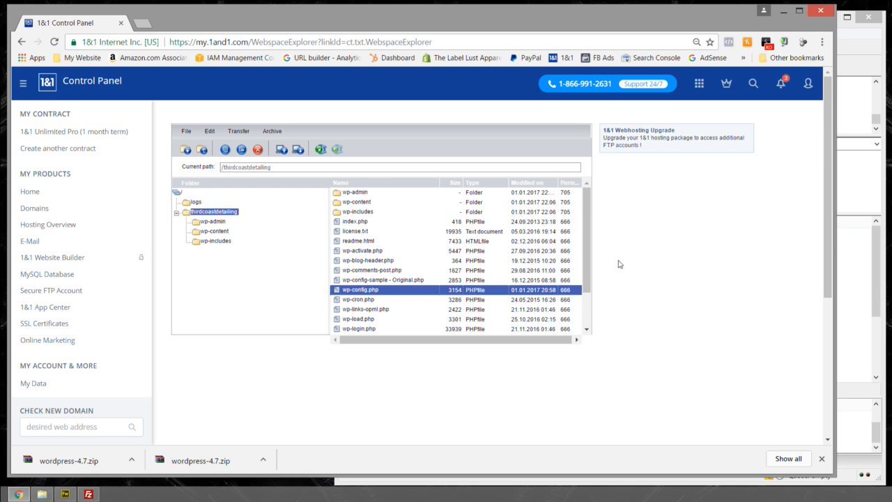
{"action": "left_click_drag", "start_coordinate": [589, 248], "coordinate": [591, 193]}
- Switch to FileZilla, view the remote root directory, and return to the thirdcoastdetailing folder
{"action": "left_click", "coordinate": [858, 138]}
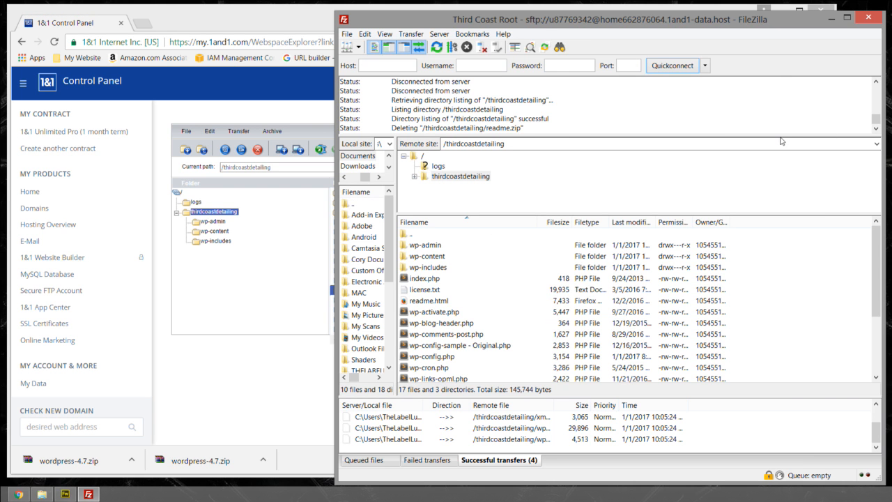
{"action": "double_click", "coordinate": [408, 237]}
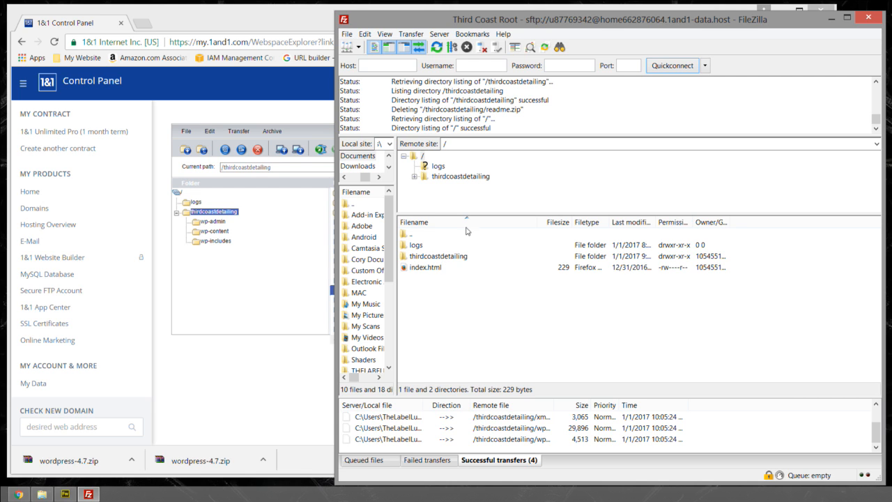
{"action": "left_click", "coordinate": [280, 401]}
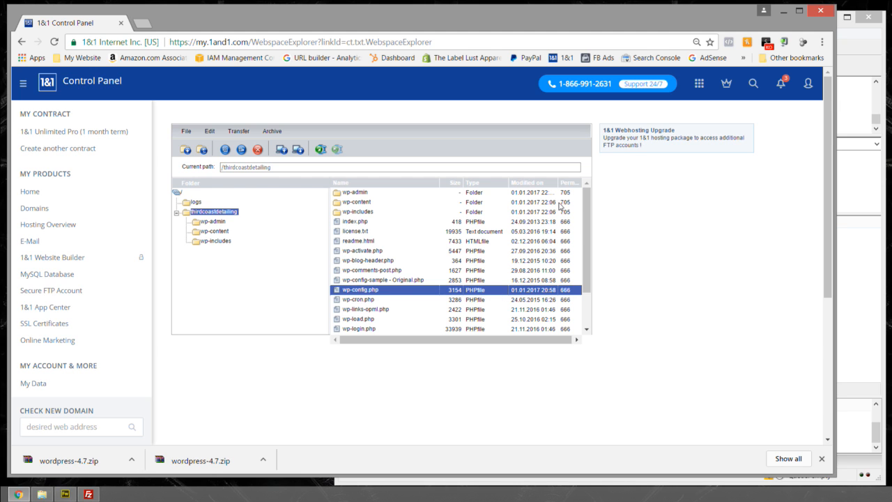
{"action": "left_click", "coordinate": [851, 287]}
{"action": "double_click", "coordinate": [472, 256]}
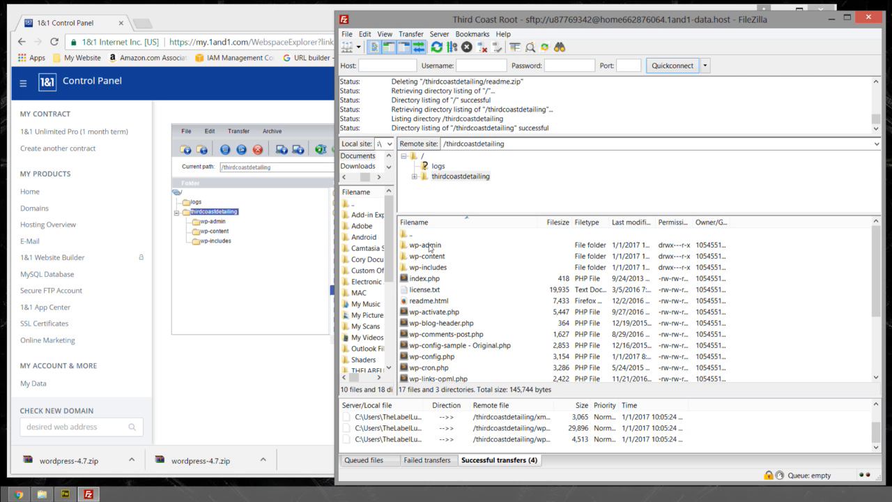
- Inspect the file permissions of the remote wp-admin folder and close its attributes dialog
{"action": "left_click_drag", "start_coordinate": [615, 20], "coordinate": [609, 19]}
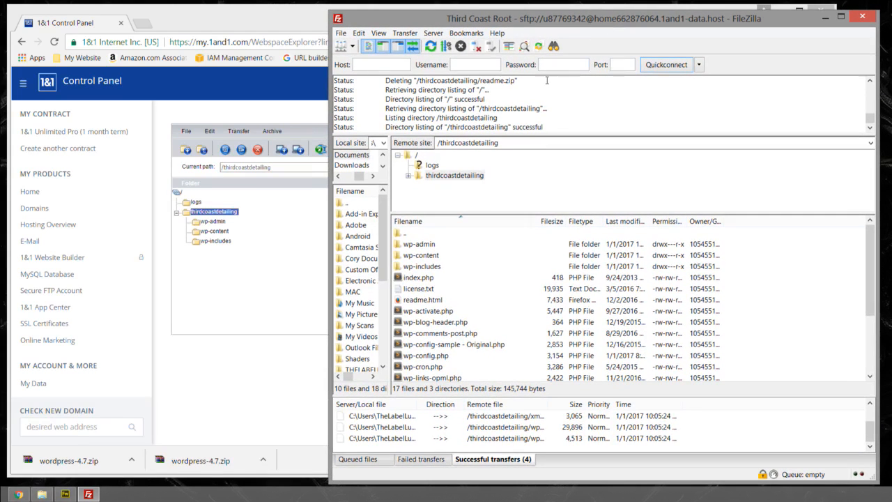
{"action": "right_click", "coordinate": [414, 248]}
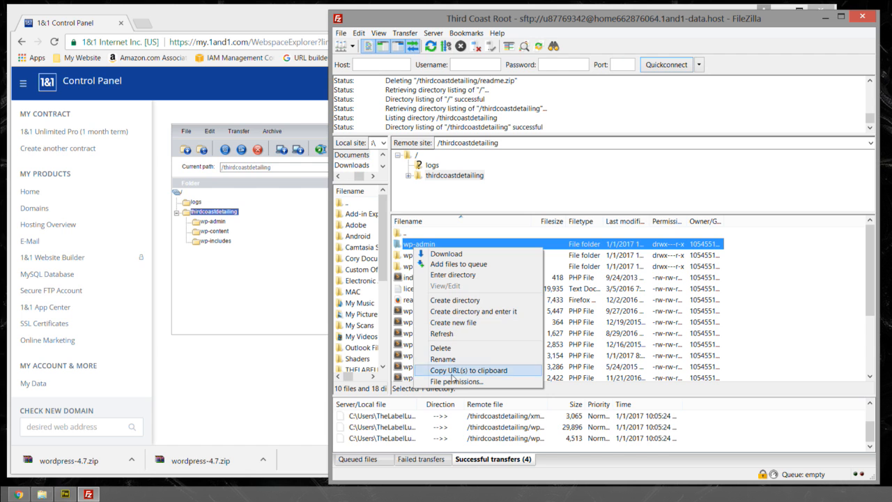
{"action": "left_click", "coordinate": [449, 383]}
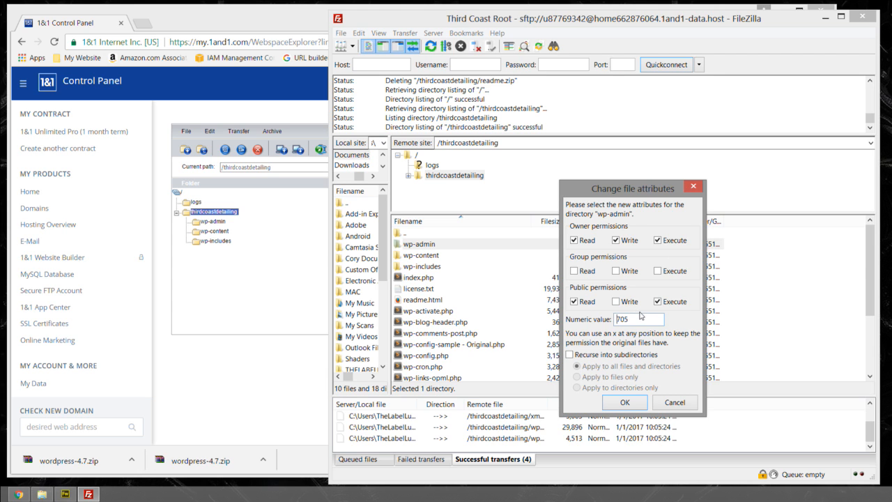
{"action": "left_click_drag", "start_coordinate": [636, 319], "coordinate": [591, 322]}
{"action": "left_click", "coordinate": [625, 402]}
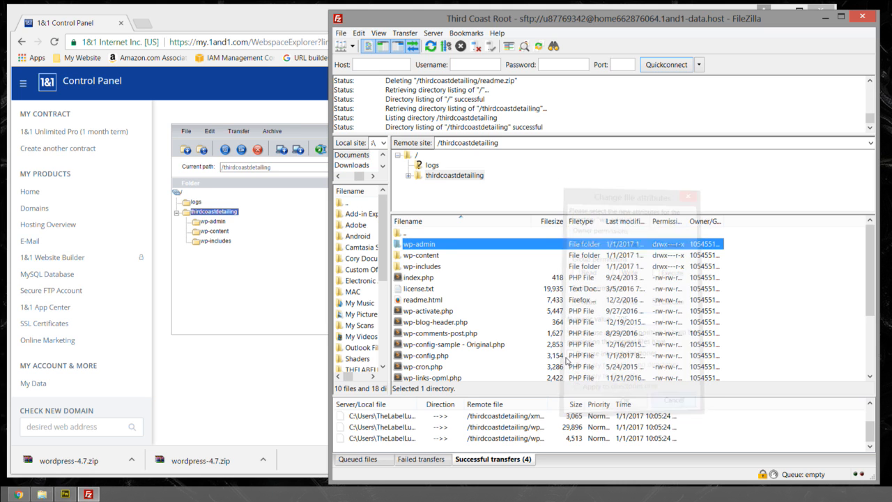
- Inspect the file permissions of wp-comments-post.php on the server and close its attributes dialog
{"action": "left_click", "coordinate": [428, 333]}
{"action": "right_click", "coordinate": [428, 333]}
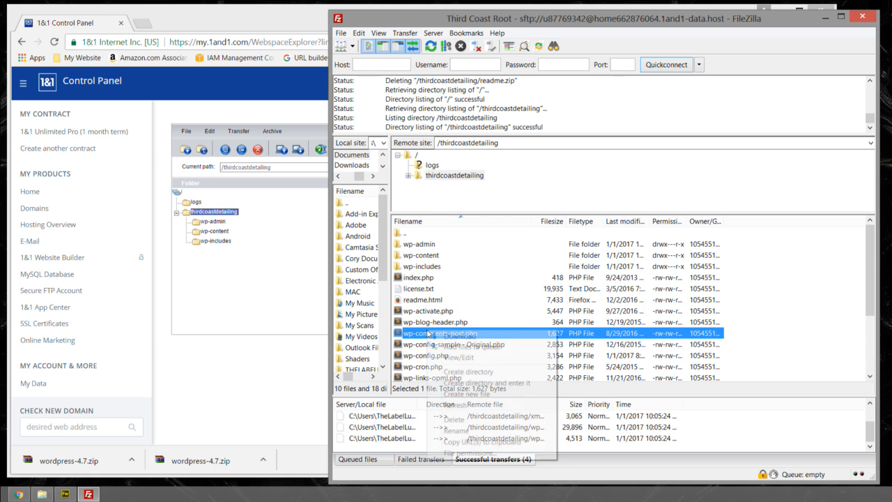
{"action": "left_click", "coordinate": [471, 454]}
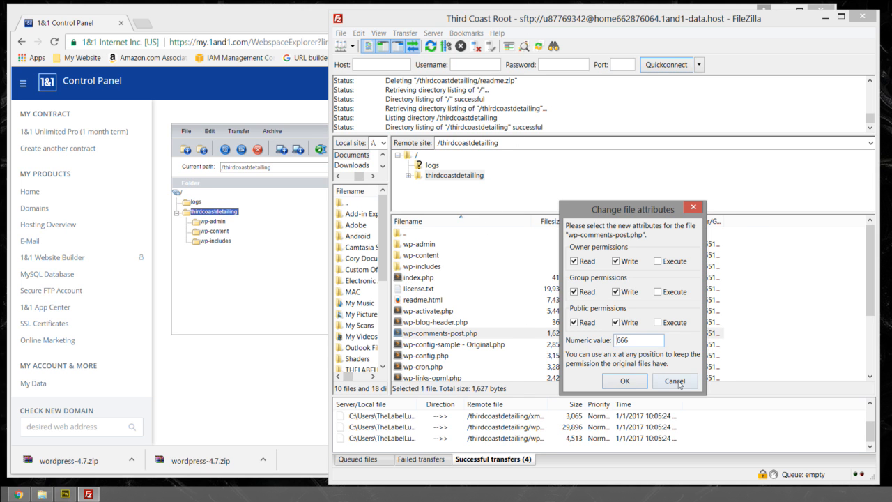
{"action": "left_click", "coordinate": [622, 380]}
- Inspect the file permissions of the remote wp-content folder and cancel without changing them
{"action": "right_click", "coordinate": [421, 299]}
{"action": "right_click", "coordinate": [421, 257]}
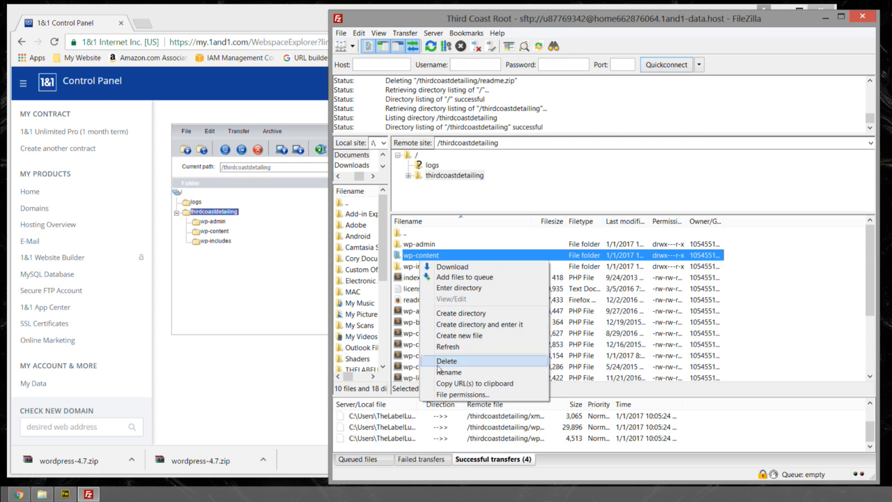
{"action": "left_click", "coordinate": [456, 395]}
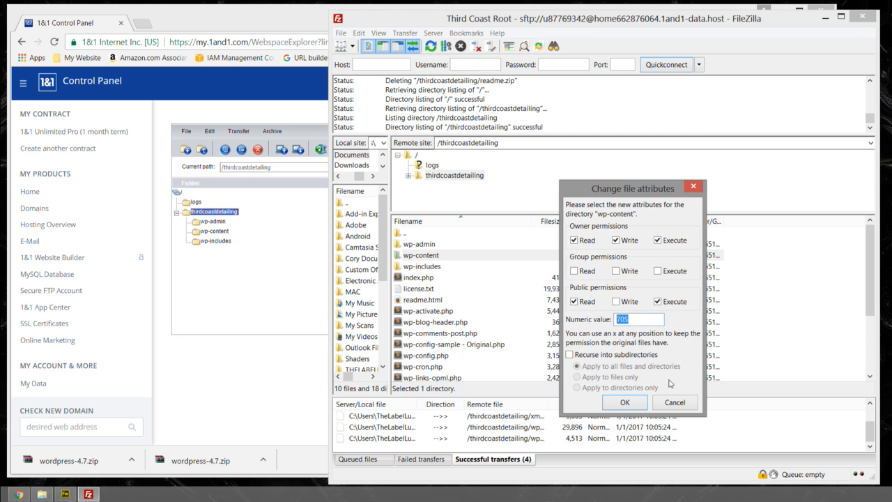
{"action": "left_click", "coordinate": [673, 403]}
{"action": "left_click", "coordinate": [794, 262]}
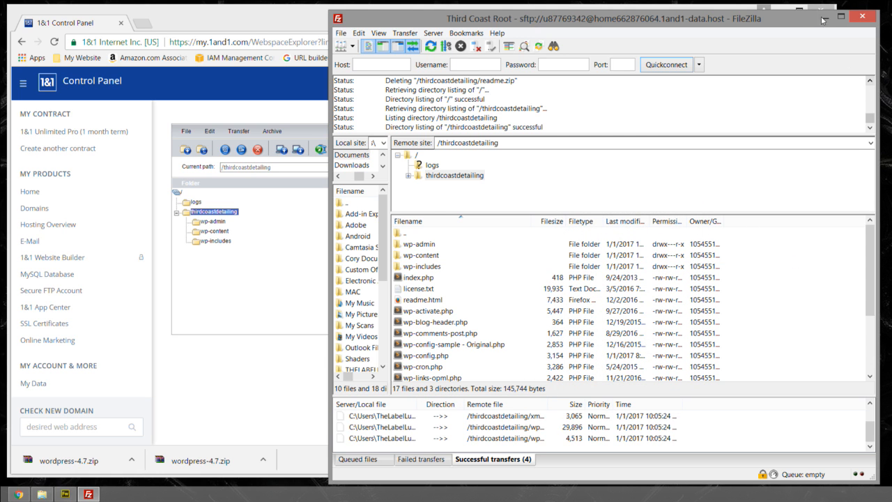
- Close FileZilla, open a new tab in Chrome and dismiss the downloads bar
{"action": "left_click", "coordinate": [863, 18]}
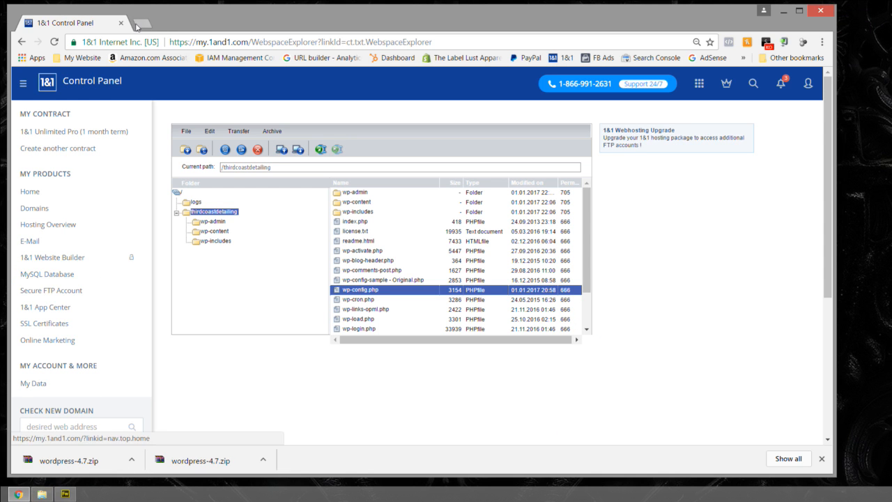
{"action": "left_click_drag", "start_coordinate": [204, 21], "coordinate": [232, 18]}
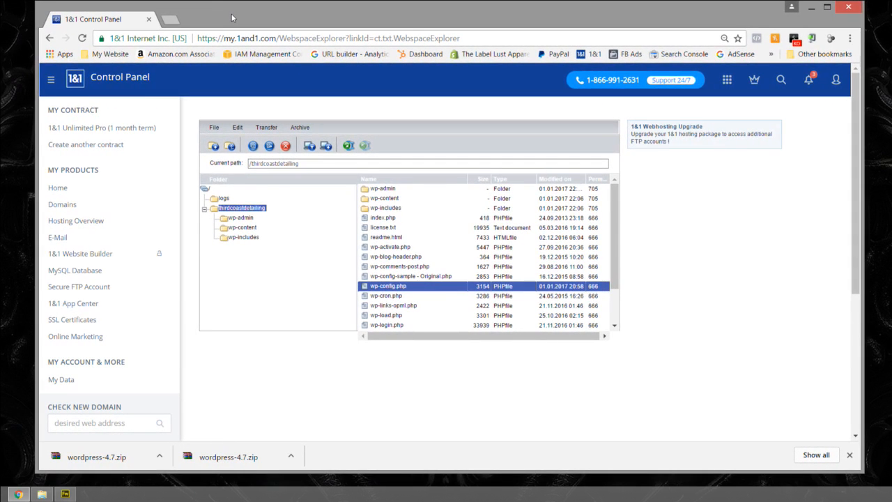
{"action": "left_click", "coordinate": [171, 19]}
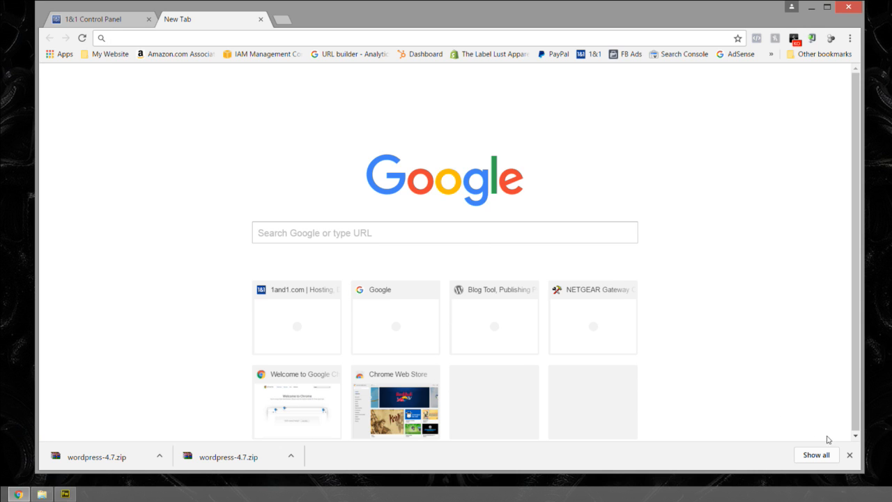
{"action": "left_click", "coordinate": [849, 454]}
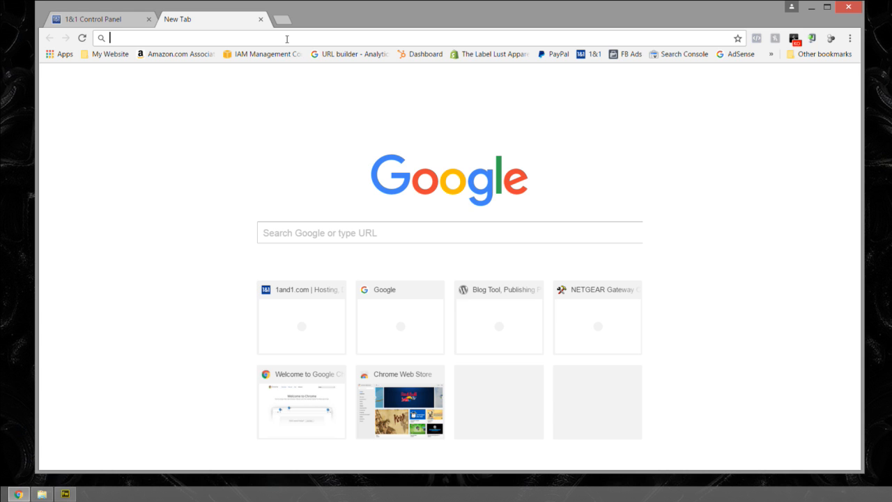
{"action": "type", "text": "www.third"}
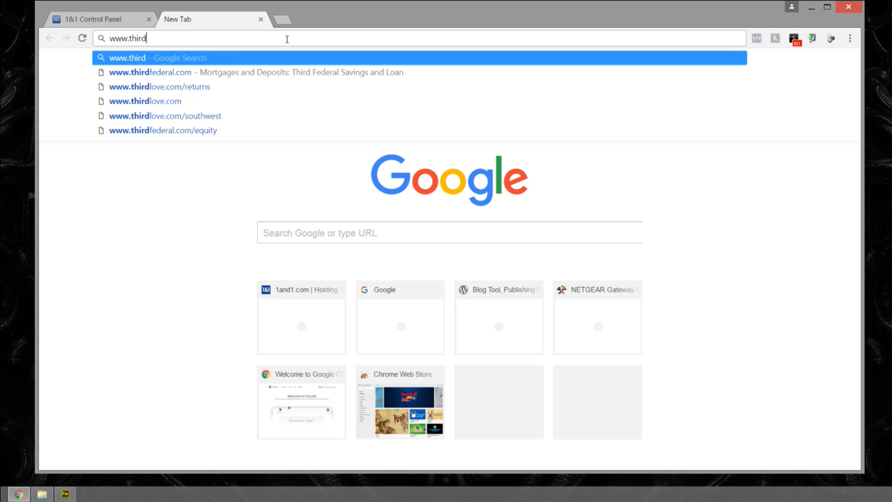
{"action": "type", "text": "coastdetailing.com"}
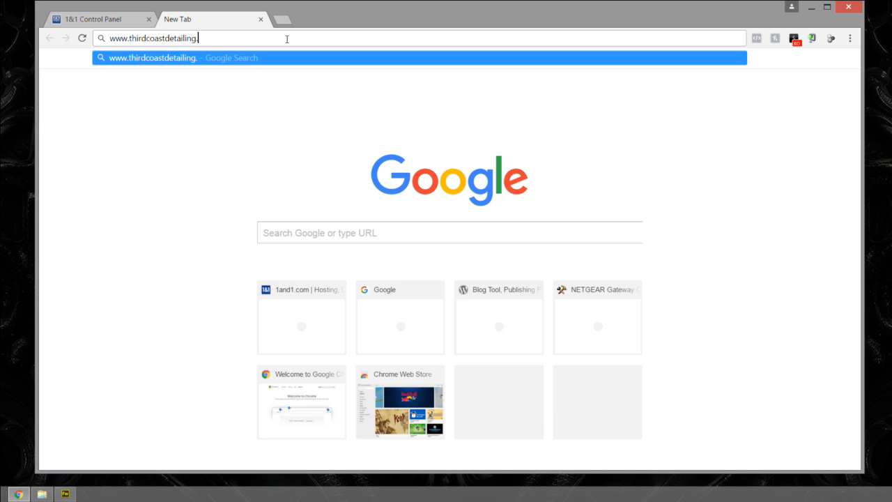
{"action": "key", "text": "Return"}
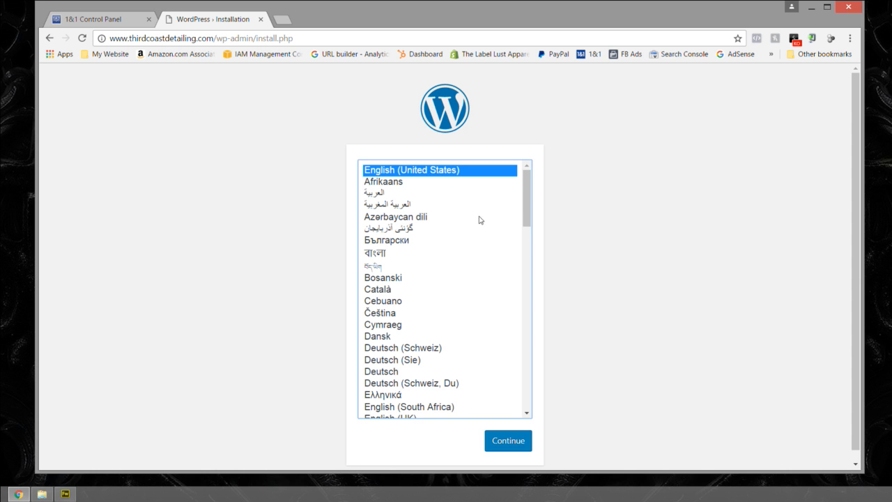
- Continue the WordPress installation with English (United States) as the language
{"action": "scroll", "coordinate": [477, 219], "scroll_direction": "down", "scroll_amount": 6}
{"action": "scroll", "coordinate": [495, 237], "scroll_direction": "up", "scroll_amount": 6}
{"action": "mouse_move", "coordinate": [526, 185]}
{"action": "left_mouse_down"}
{"action": "mouse_move", "coordinate": [526, 202]}
{"action": "mouse_move", "coordinate": [537, 177]}
{"action": "left_mouse_up"}
{"action": "mouse_move", "coordinate": [528, 184]}
{"action": "left_mouse_down"}
{"action": "mouse_move", "coordinate": [528, 219]}
{"action": "mouse_move", "coordinate": [527, 184]}
{"action": "left_mouse_up"}
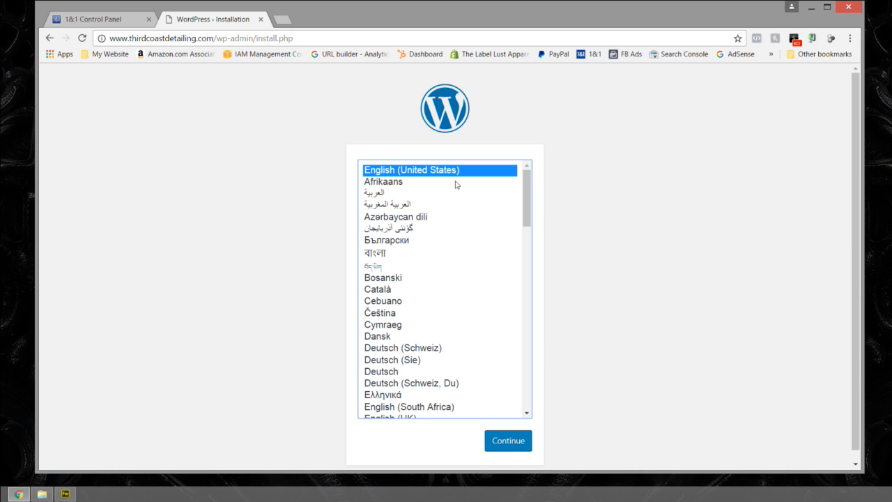
{"action": "left_click", "coordinate": [516, 442]}
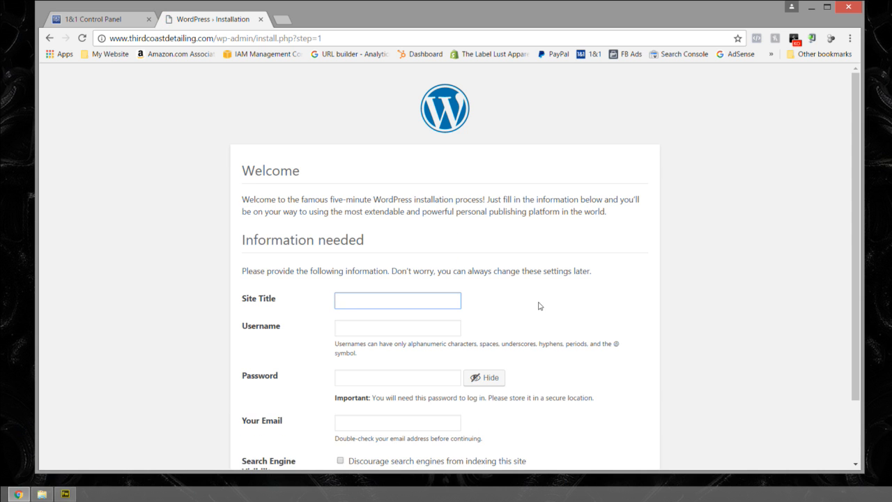
- Enter "Third Coast Mobile Detailing Texas" as the site title on the installation form
{"action": "scroll", "coordinate": [523, 223], "scroll_direction": "down", "scroll_amount": 2}
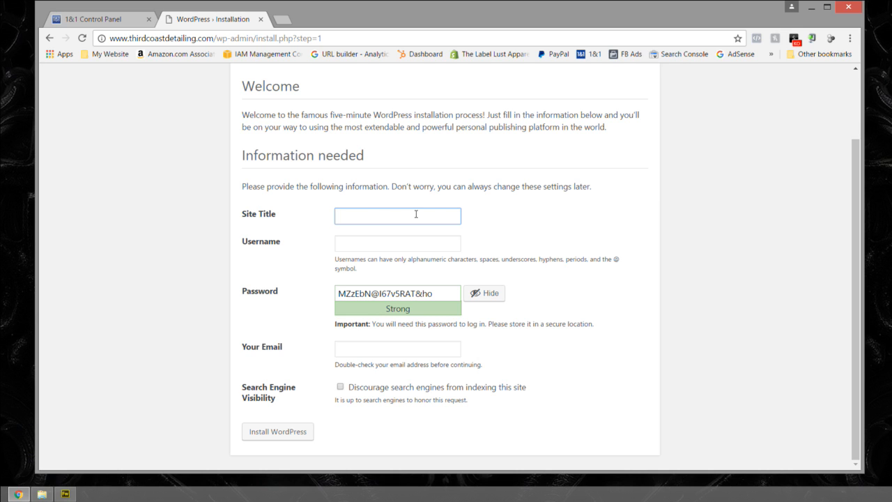
{"action": "type", "text": "Third Coast M"}
{"action": "key", "text": "BackSpace"}
{"action": "type", "text": "Mobile Detailing Texas"}
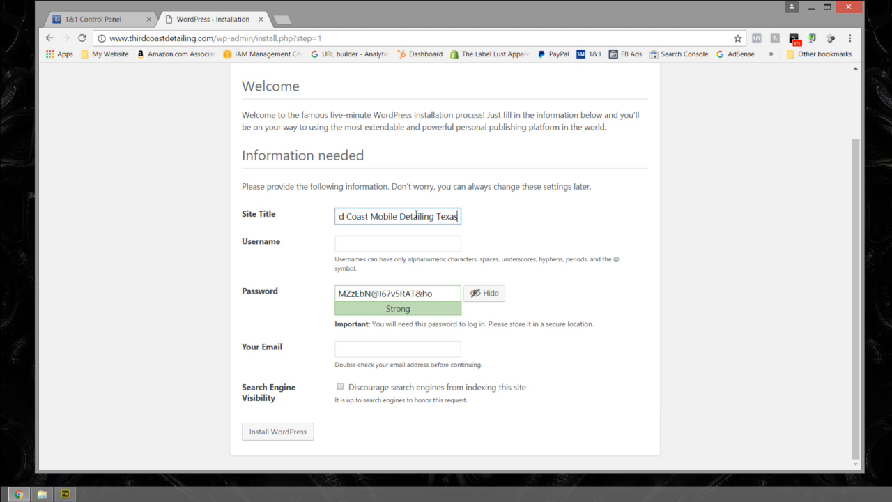
- Enter the administrator's username, hide the password characters and replace the generated password with the account password
{"action": "key", "text": "Tab"}
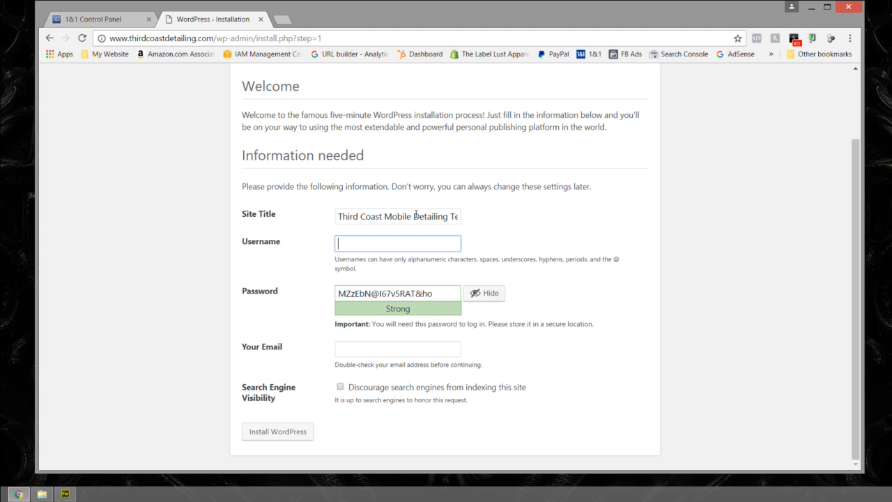
{"action": "left_click", "coordinate": [487, 293]}
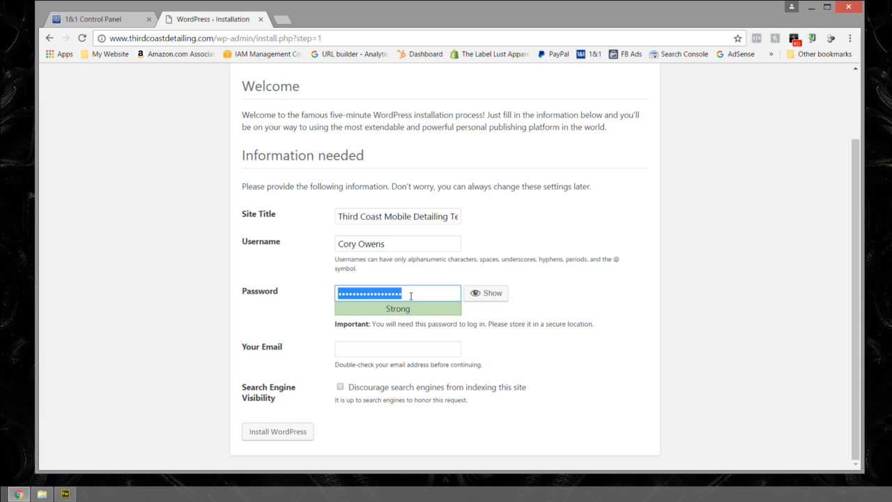
{"action": "type", "text": "**********"}
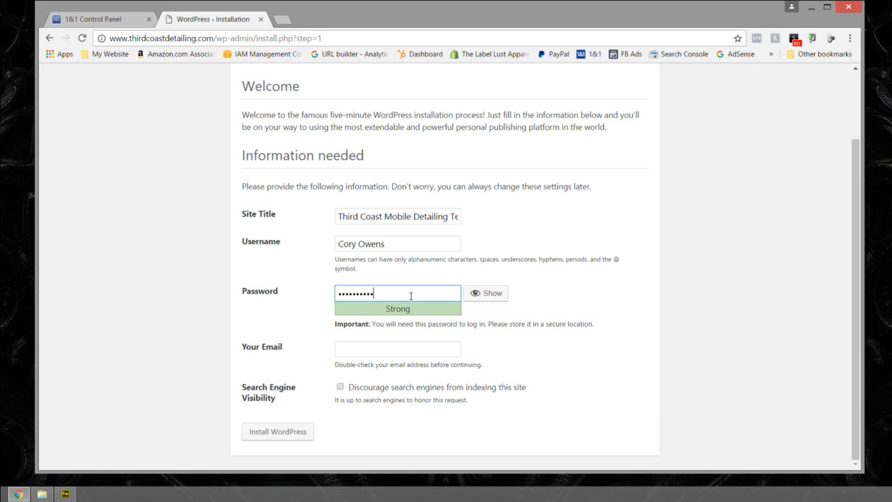
- Fill in the administrator's e-mail address and install WordPress
{"action": "left_click", "coordinate": [394, 349]}
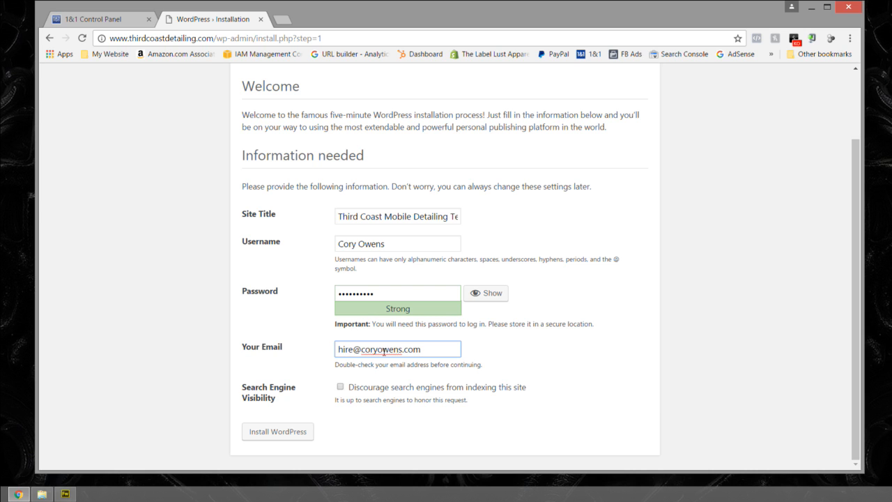
{"action": "left_click", "coordinate": [282, 437]}
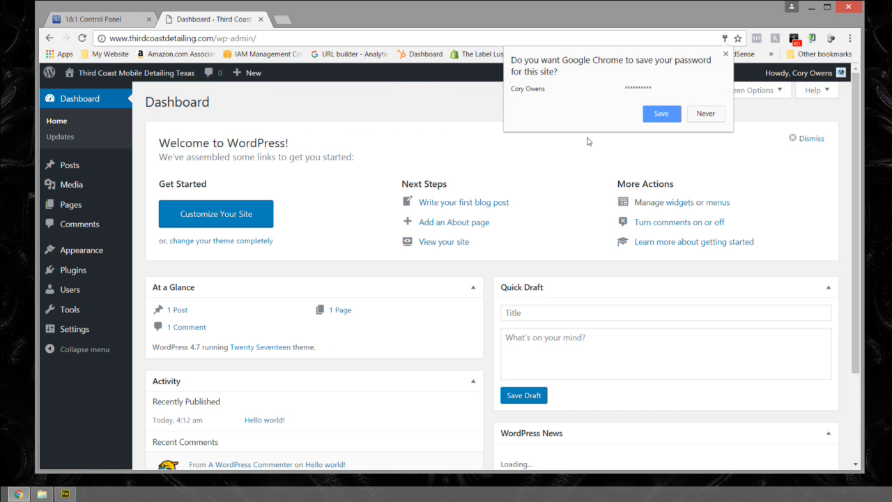
- Decline saving the site password in Chrome and close the Dashboard and 1&1 Control Panel tabs
{"action": "left_click", "coordinate": [706, 115]}
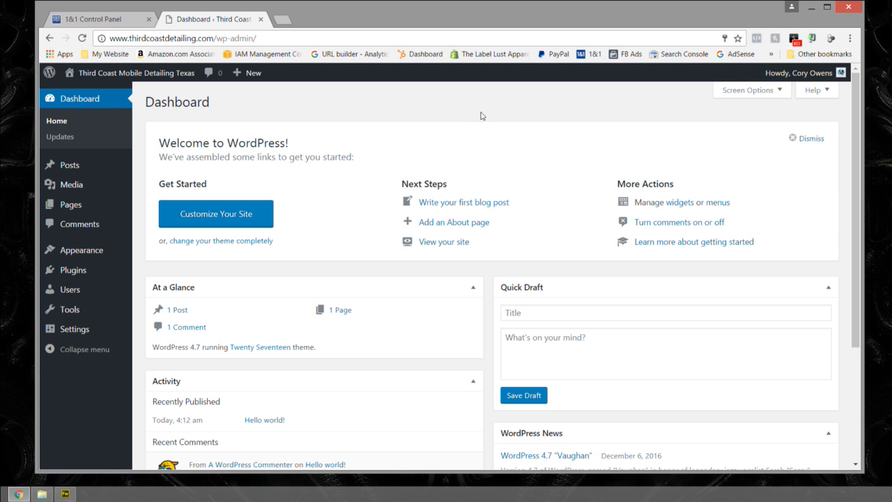
{"action": "left_click", "coordinate": [261, 19]}
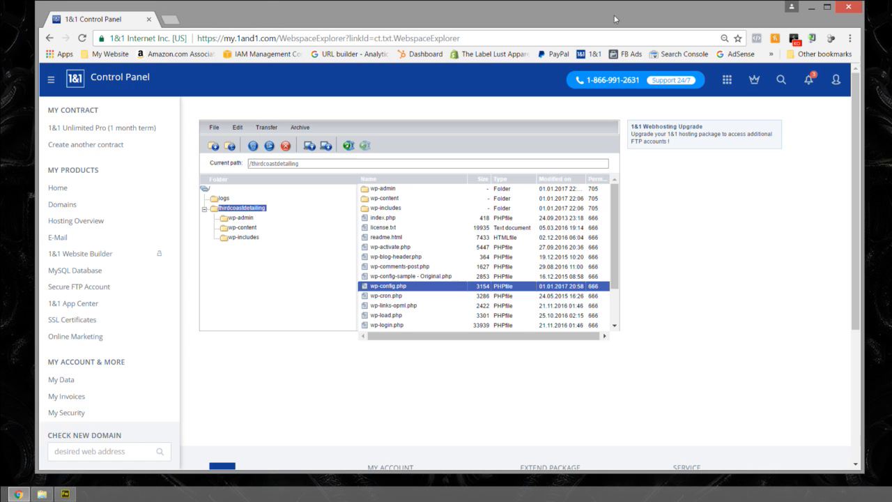
{"action": "left_click", "coordinate": [148, 19]}
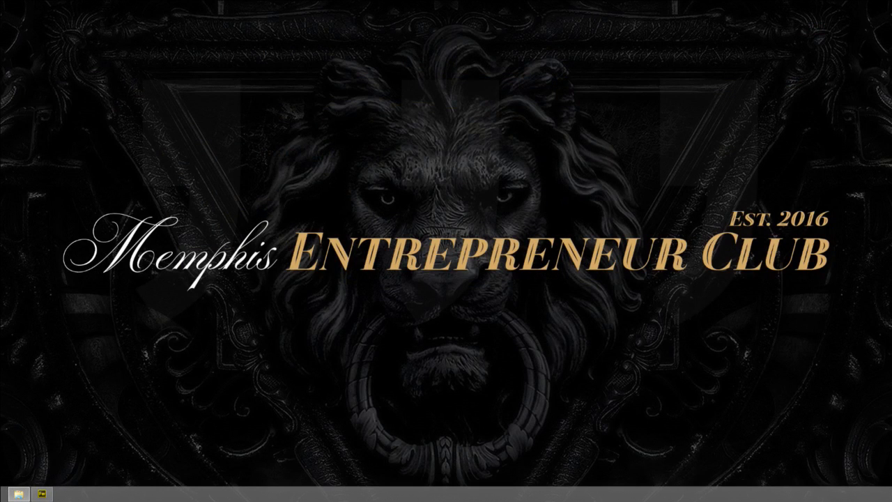